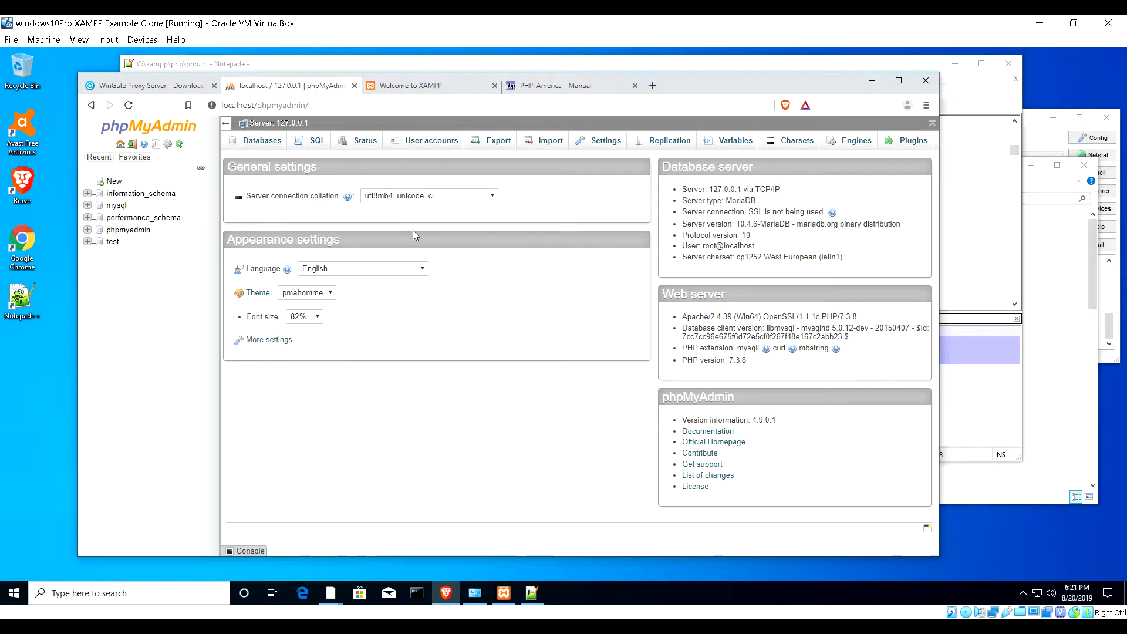
# - Open a new blank Brave tab beside the phpMyAdmin server home page
pyautogui.click(654, 86)
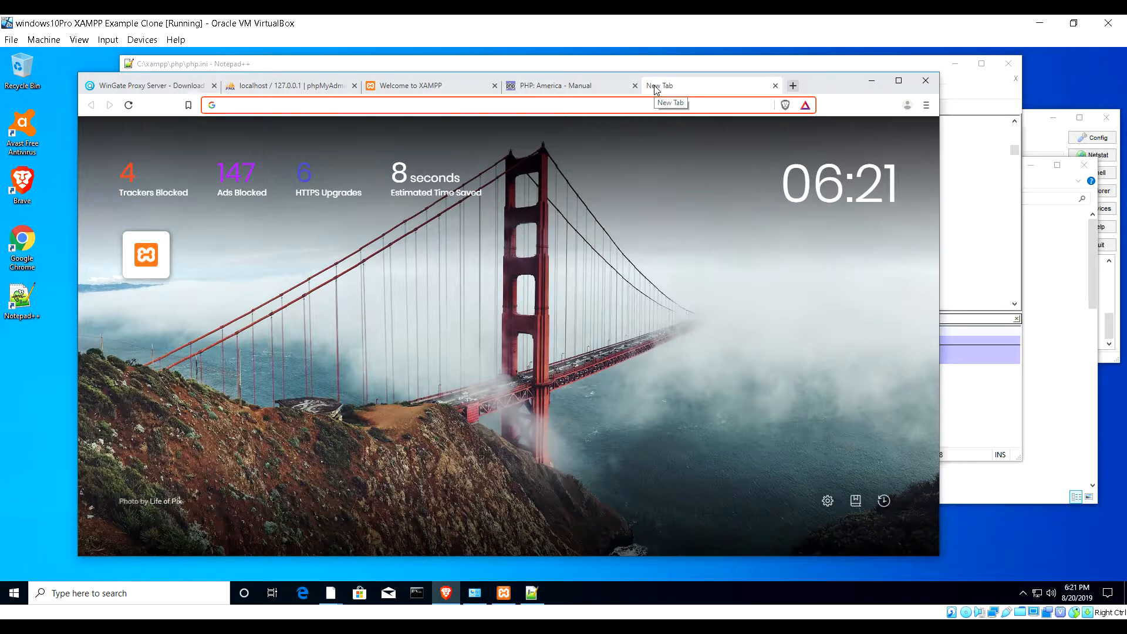
# - Search for hmailserver and open the hmailserver.com download page listing version 5.6.7 Build 2425
pyautogui.write('hmailserver')
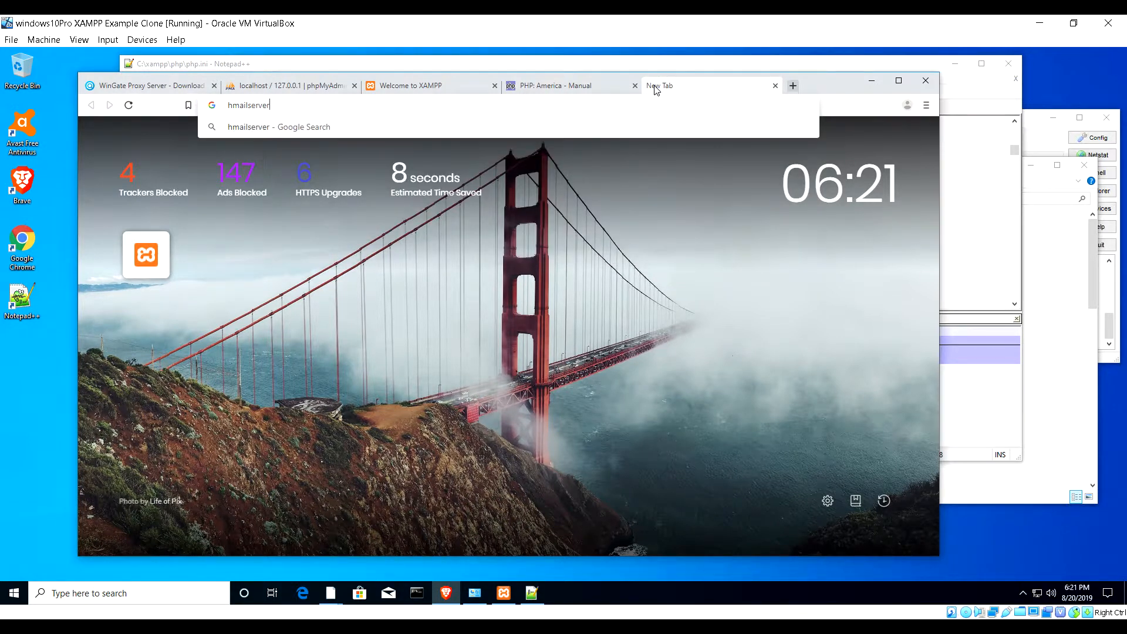
pyautogui.press('Return')
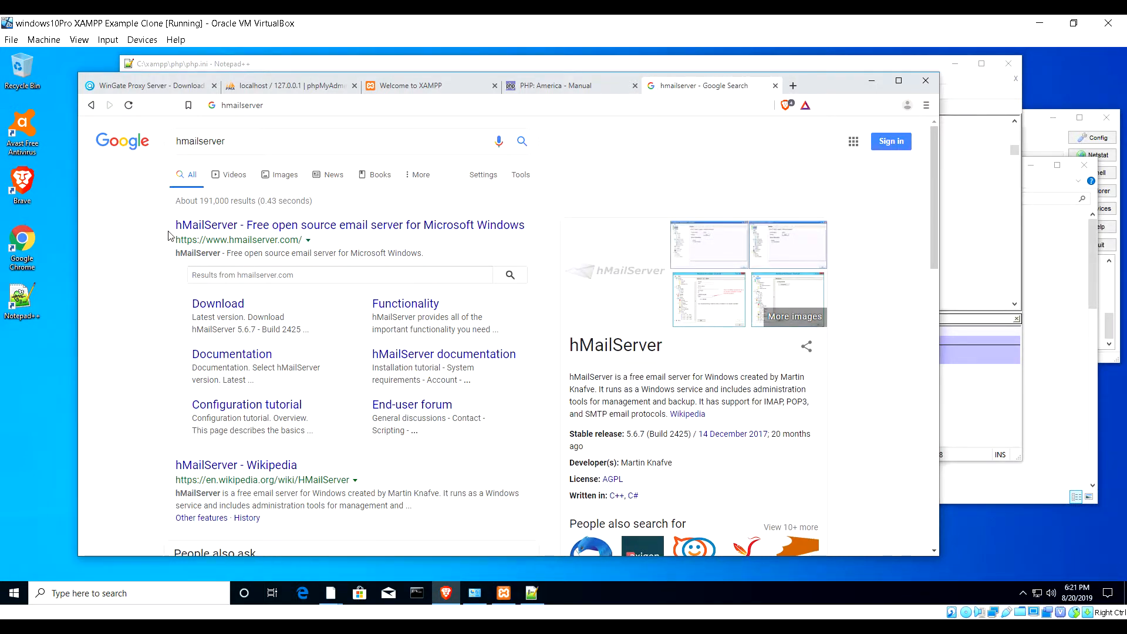
pyautogui.click(225, 232)
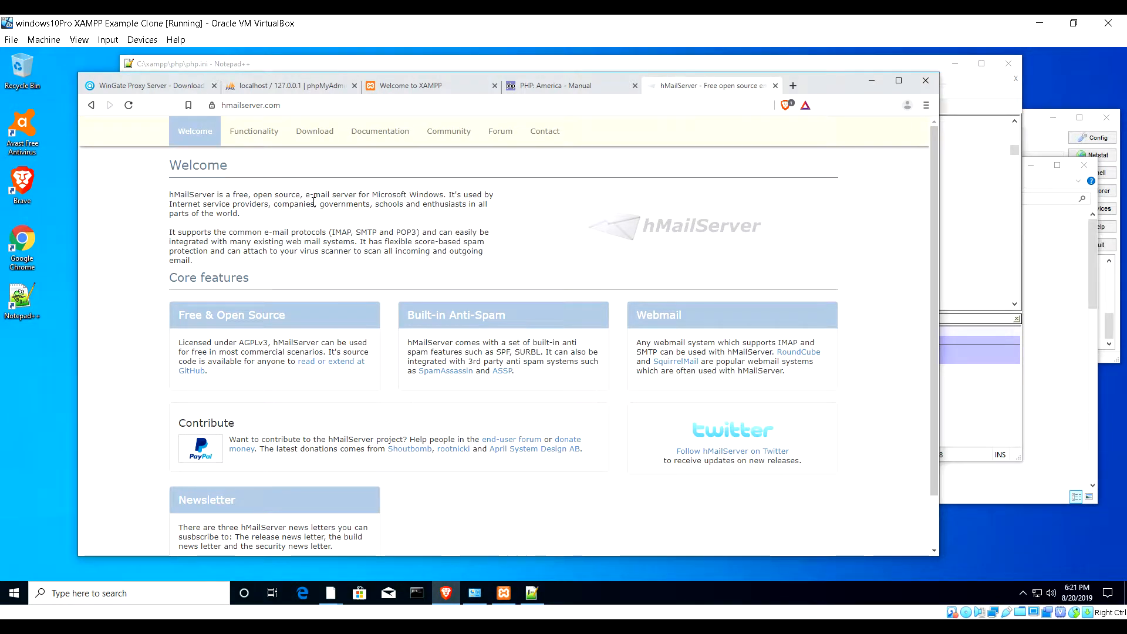
pyautogui.click(316, 137)
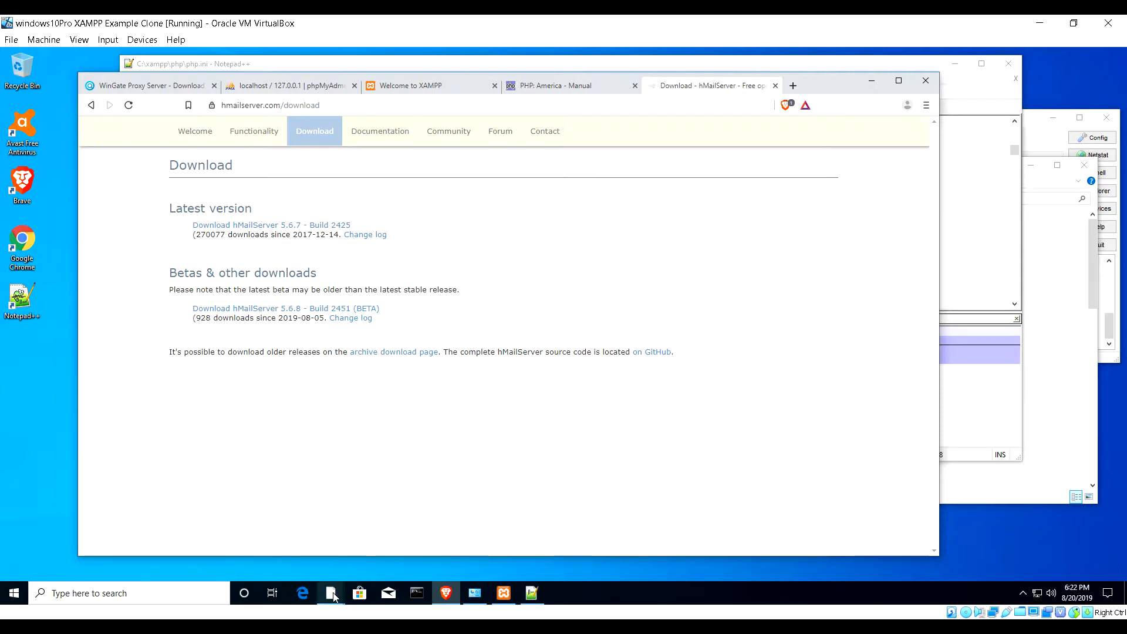
# - Open the Downloads folder on Local Disk (C:) in File Explorer
pyautogui.moveTo(329, 593)
pyautogui.click(276, 519)
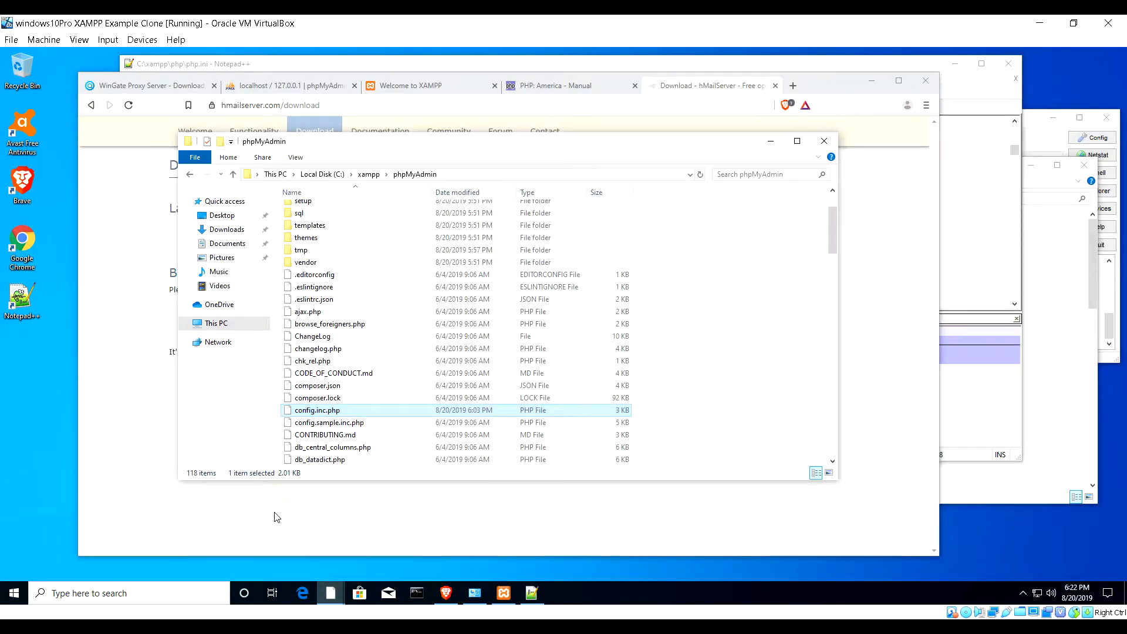
pyautogui.click(327, 175)
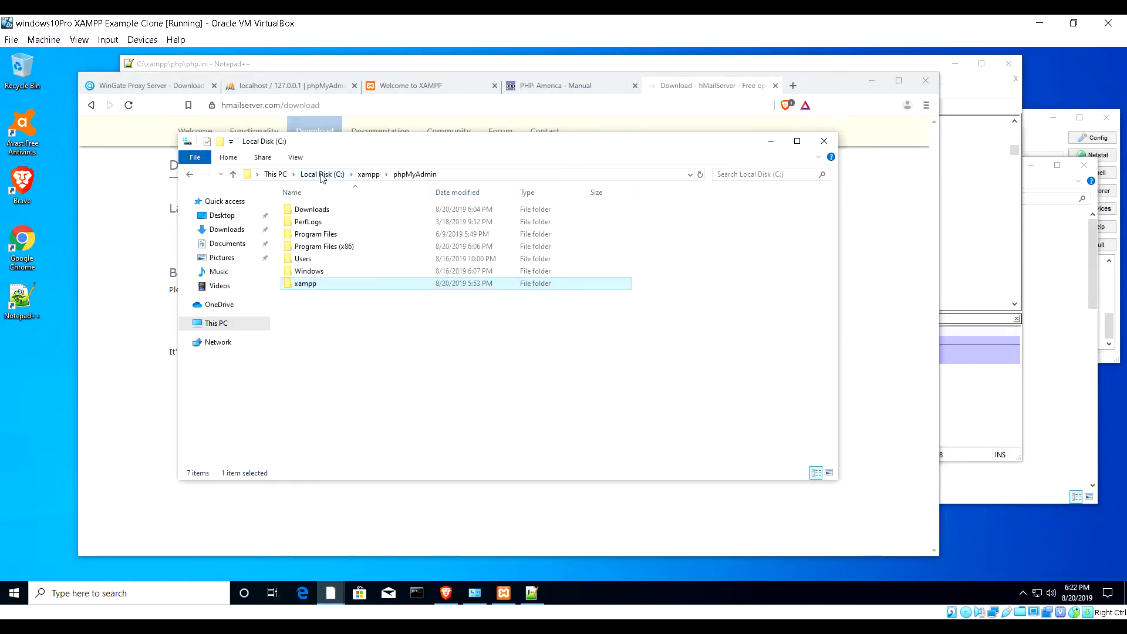
pyautogui.click(306, 210)
pyautogui.doubleClick(306, 211)
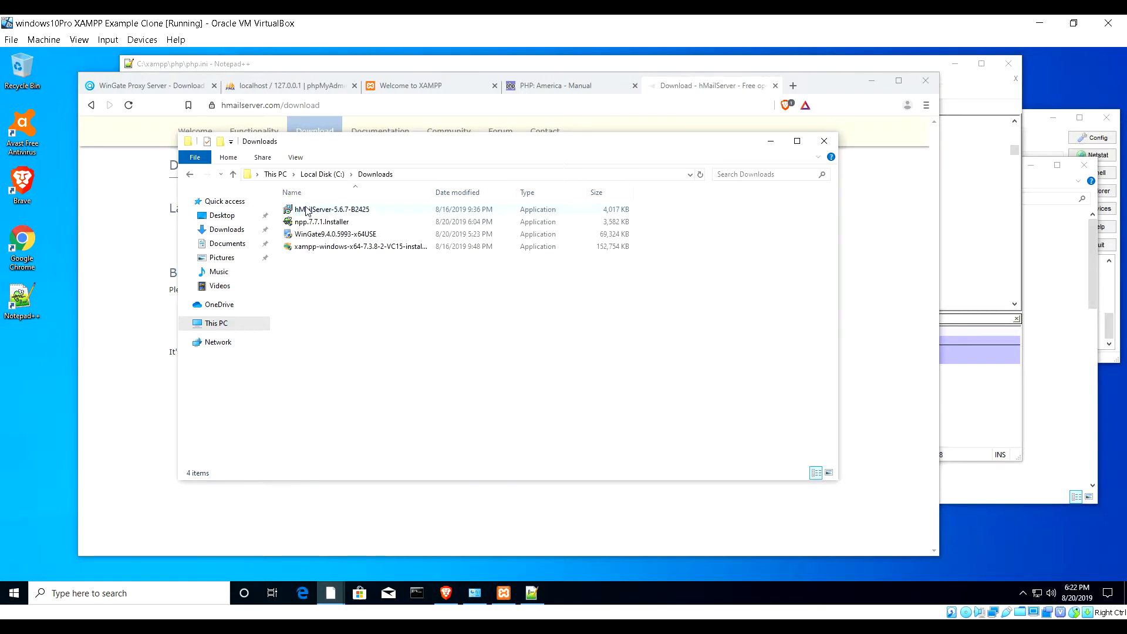
# - Launch hMailServer-5.6.7-B2425 and approve the UAC prompt
pyautogui.click(307, 210)
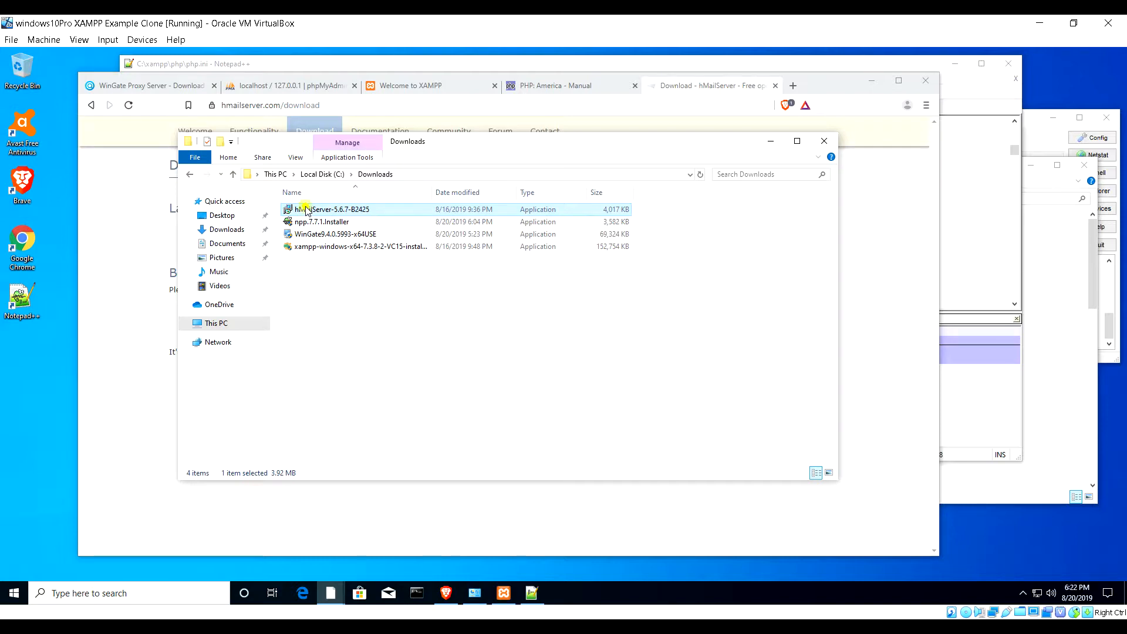
pyautogui.doubleClick(307, 210)
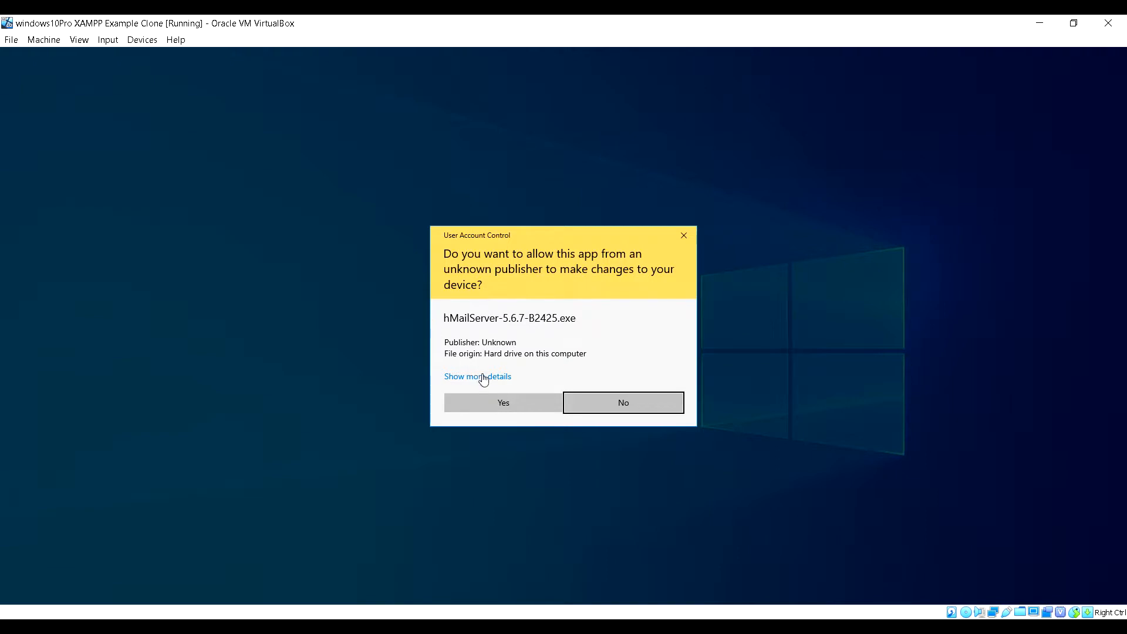
pyautogui.click(494, 404)
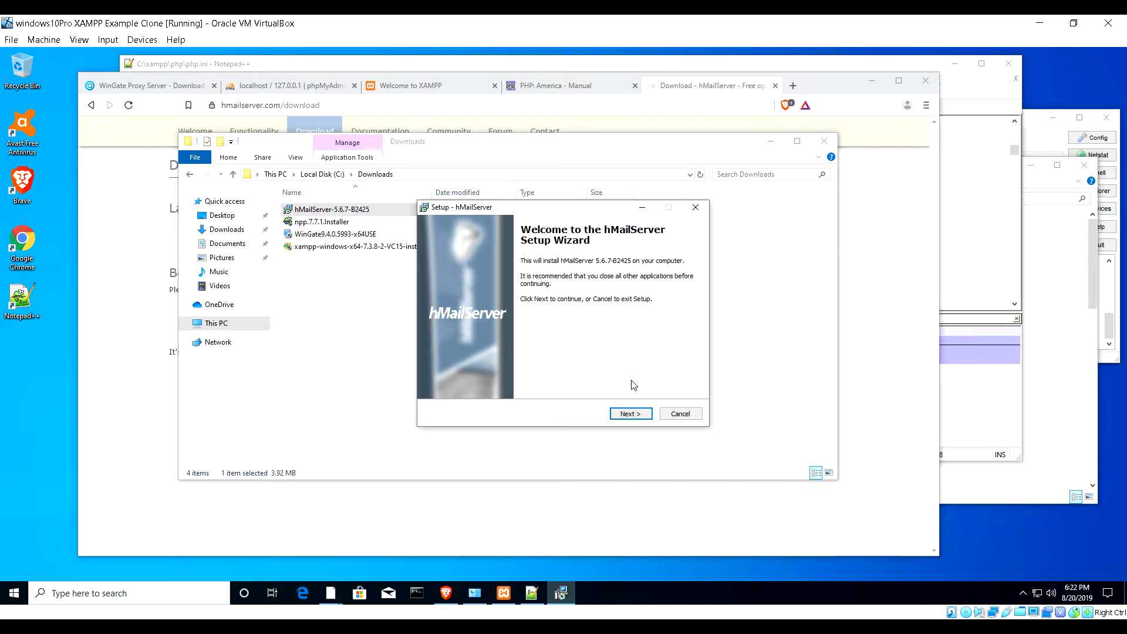
# - Accept the hMailServer licence agreement
pyautogui.click(628, 414)
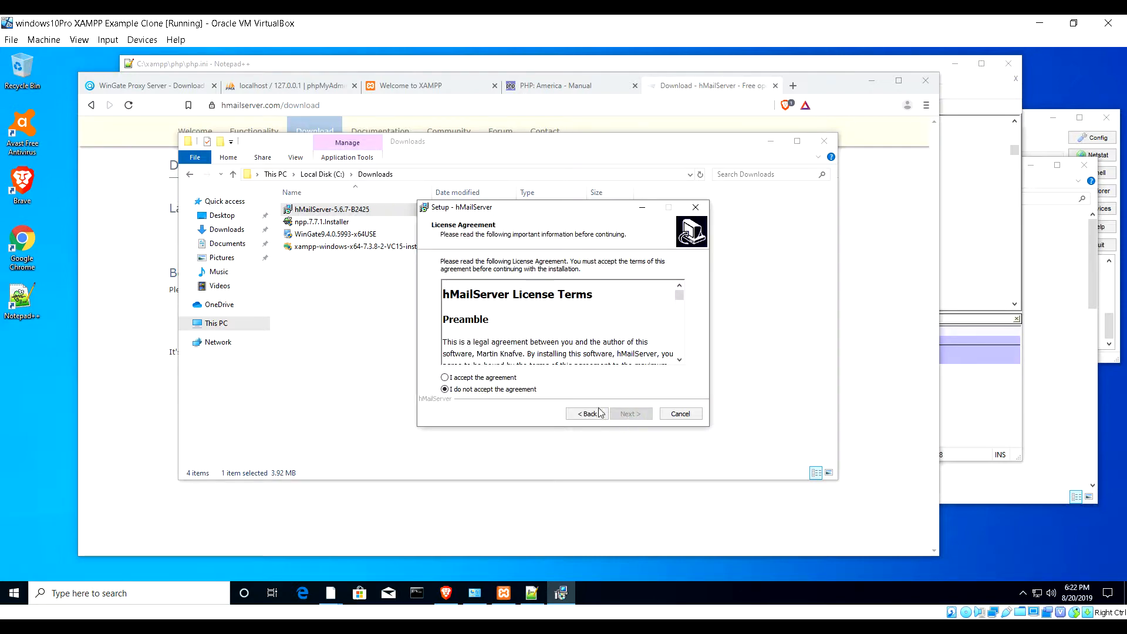
pyautogui.click(500, 377)
pyautogui.scroll(-5, 507, 313)
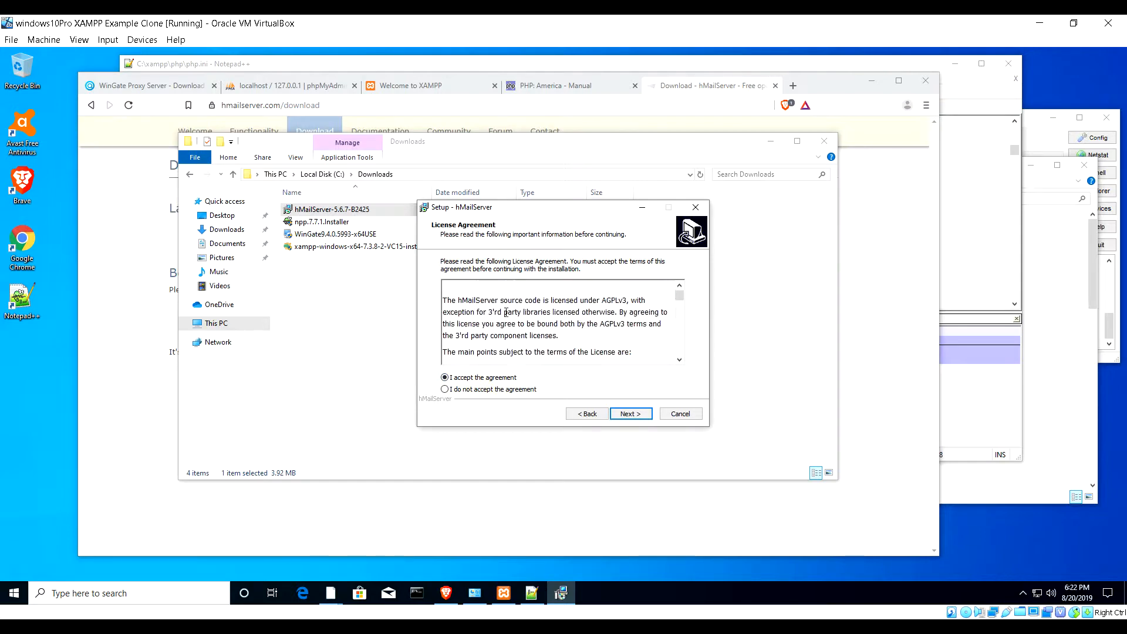
pyautogui.scroll(-15, 507, 312)
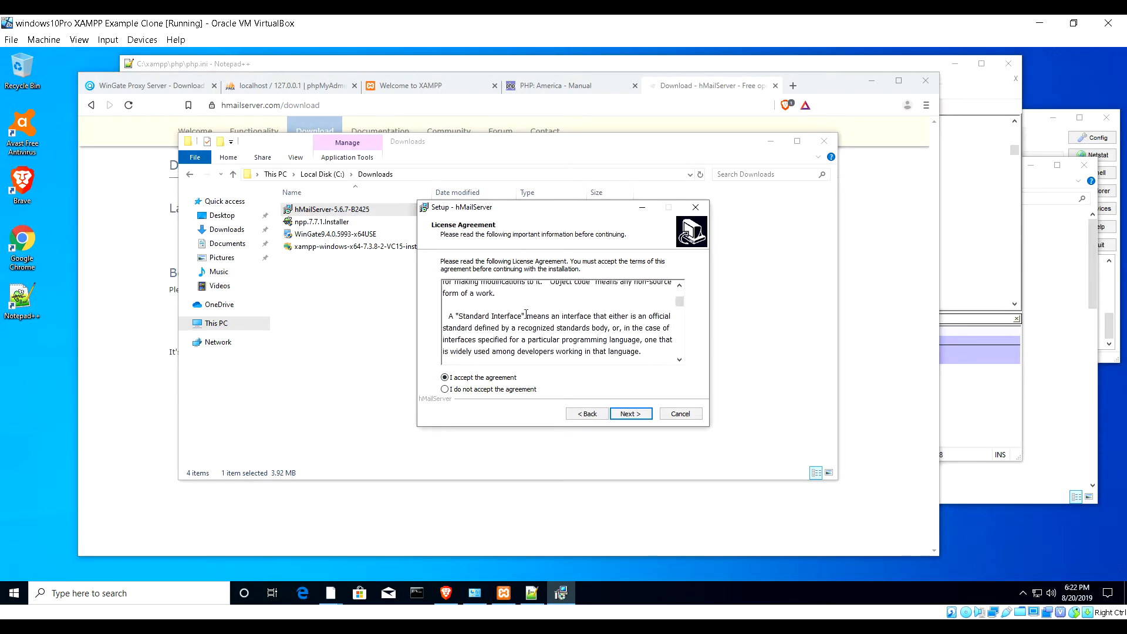
pyautogui.moveTo(680, 303); pyautogui.dragTo(680, 351)
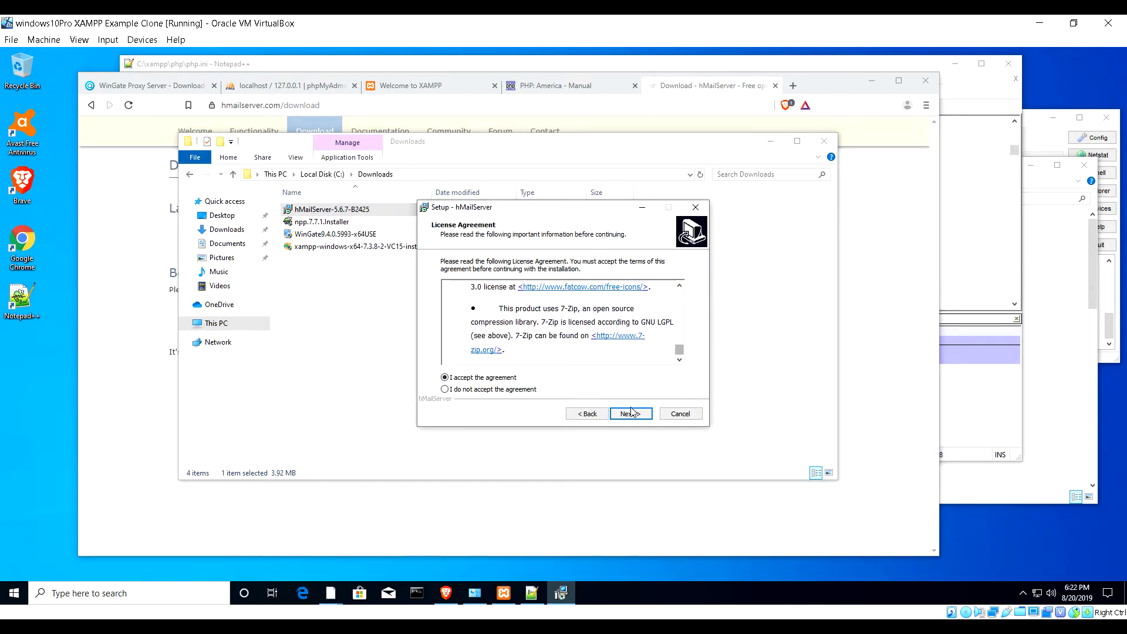
# - Keep the default install folder, full installation, built-in database and hMailServer Start Menu folder
pyautogui.click(630, 414)
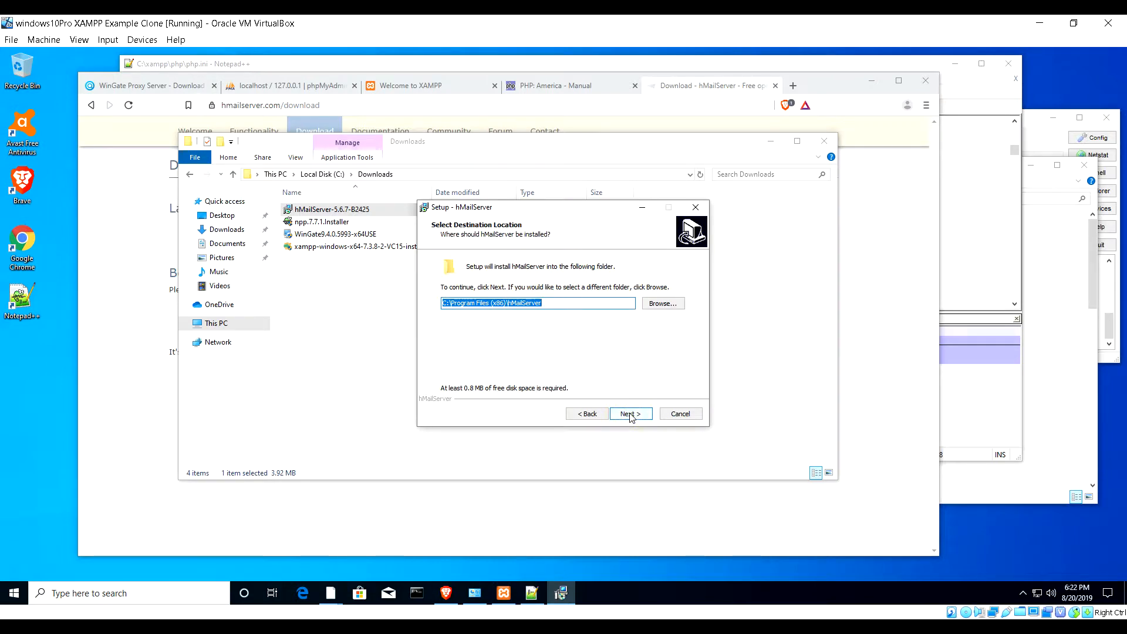
pyautogui.click(630, 414)
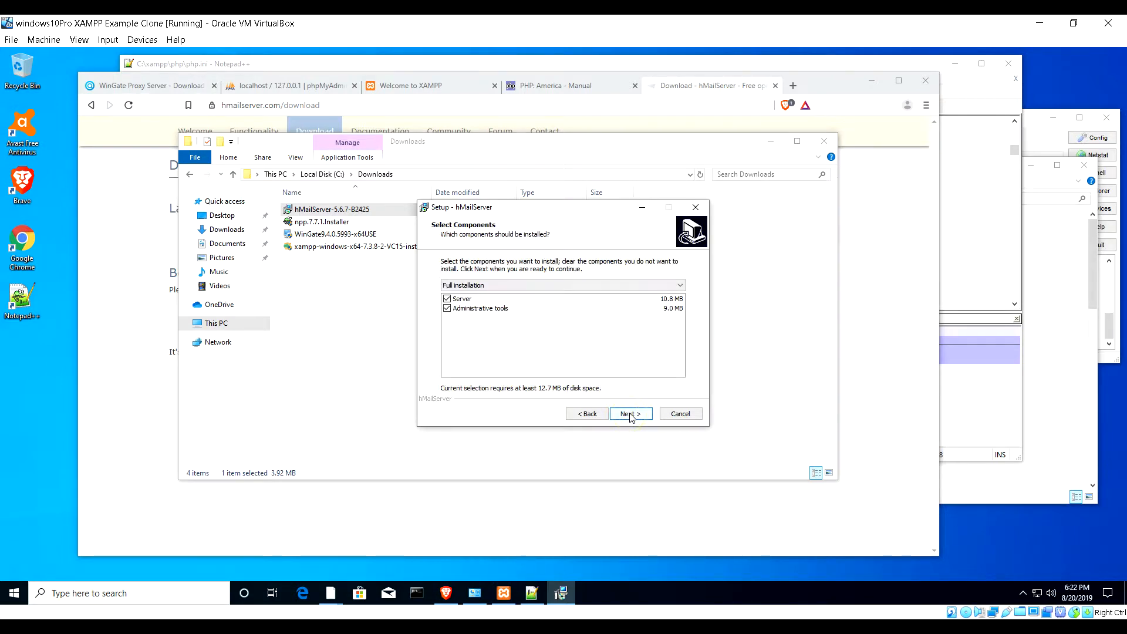
pyautogui.click(630, 415)
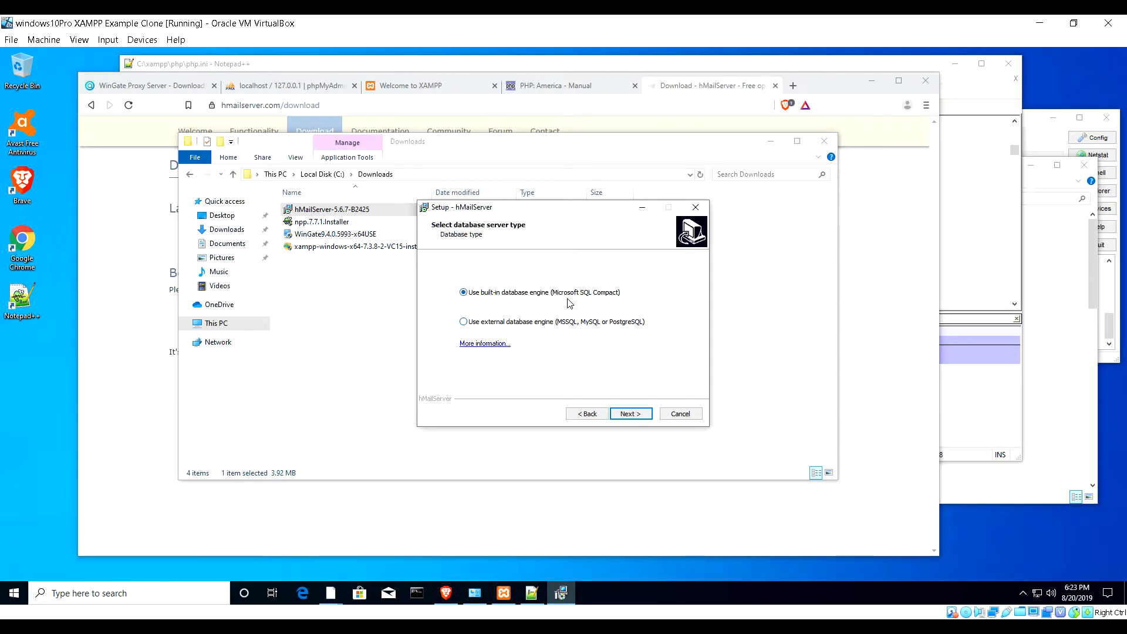
pyautogui.click(630, 414)
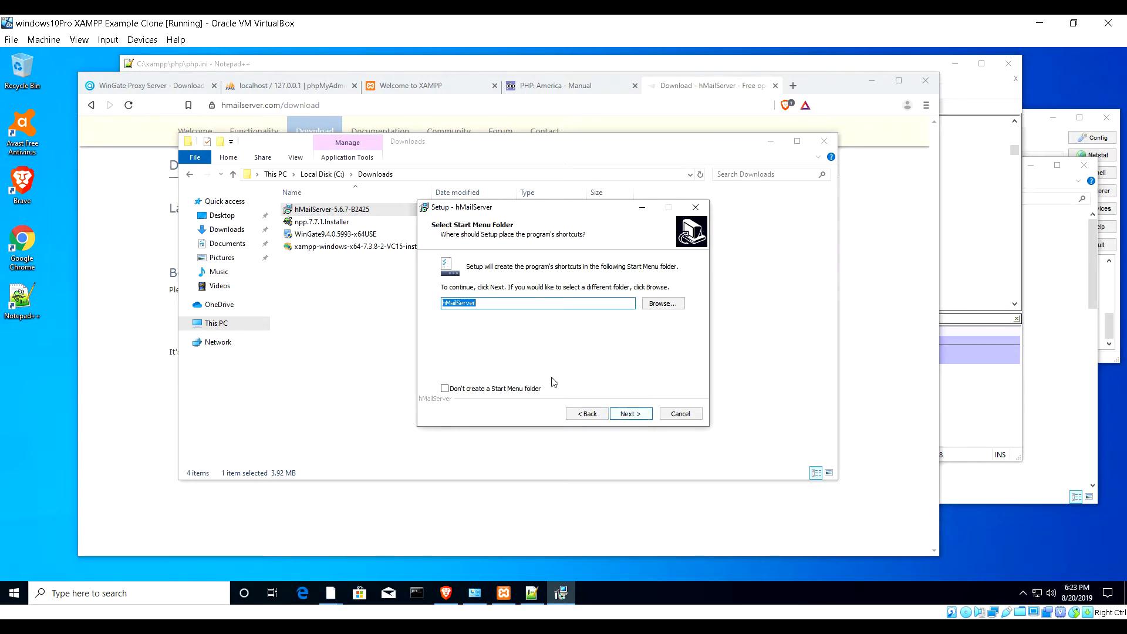
pyautogui.click(631, 414)
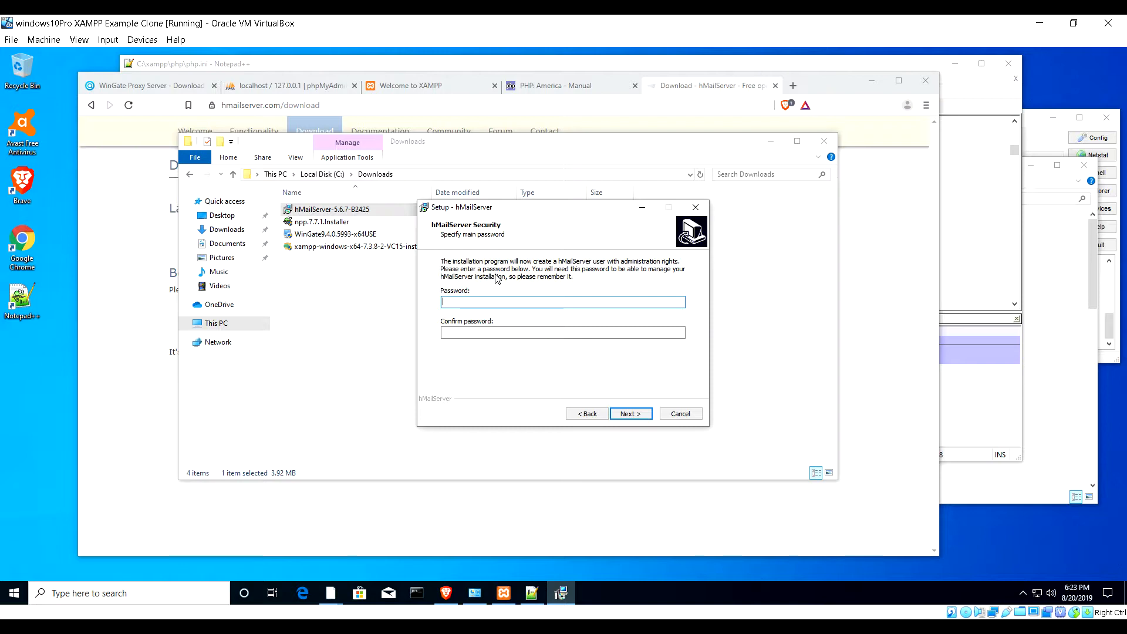
# - Enter and confirm the administrator password, install, and finish with Run hMailServer Administrator checked
pyautogui.write('admin123')
pyautogui.click(496, 333)
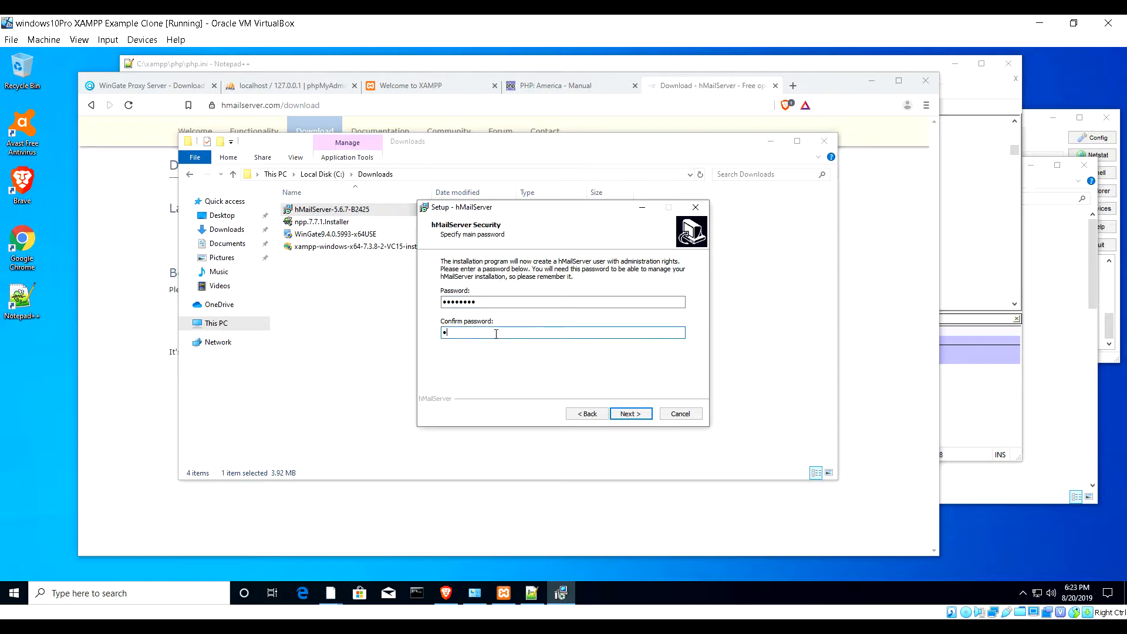
pyautogui.write('admin123')
pyautogui.click(630, 414)
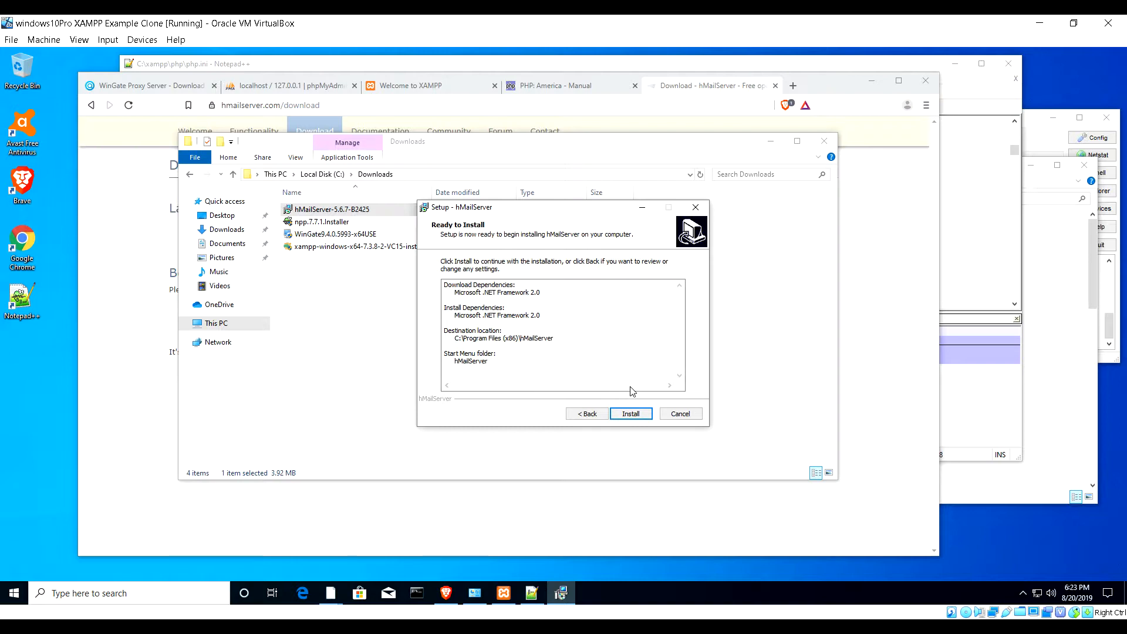
pyautogui.click(634, 417)
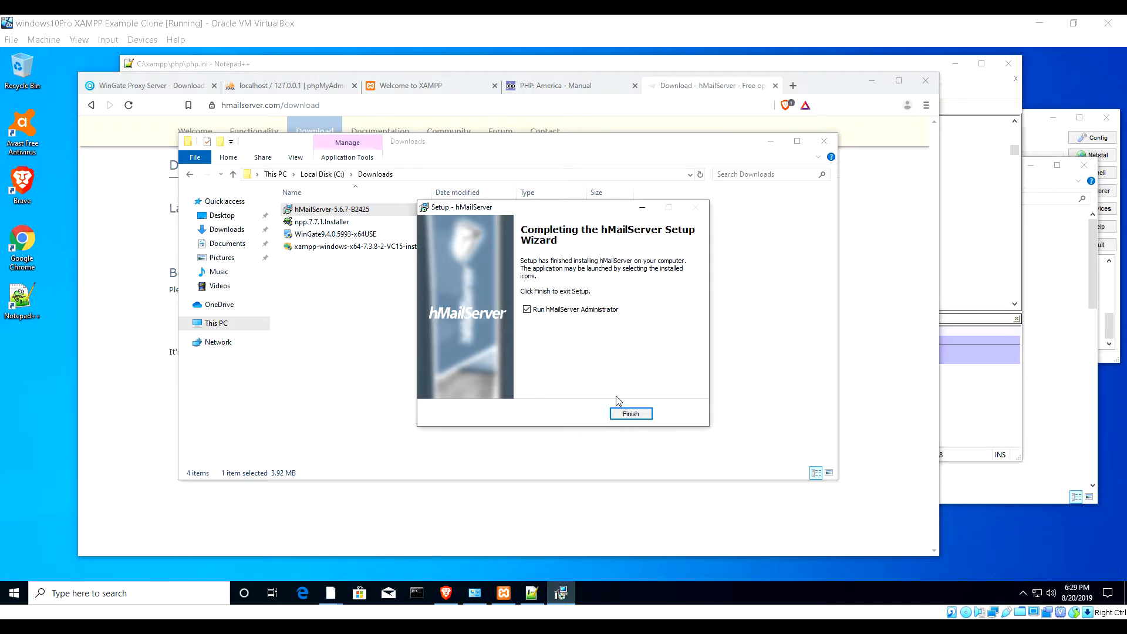
pyautogui.click(626, 414)
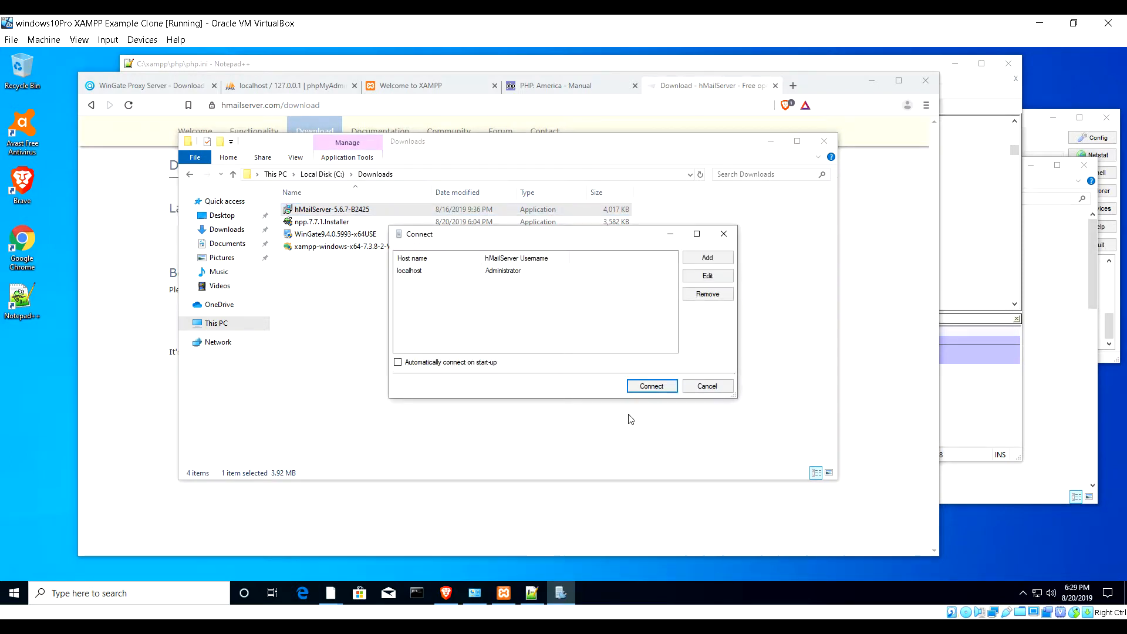
# - Connect to localhost with the hMailServer admin password, then move the window right
pyautogui.click(498, 272)
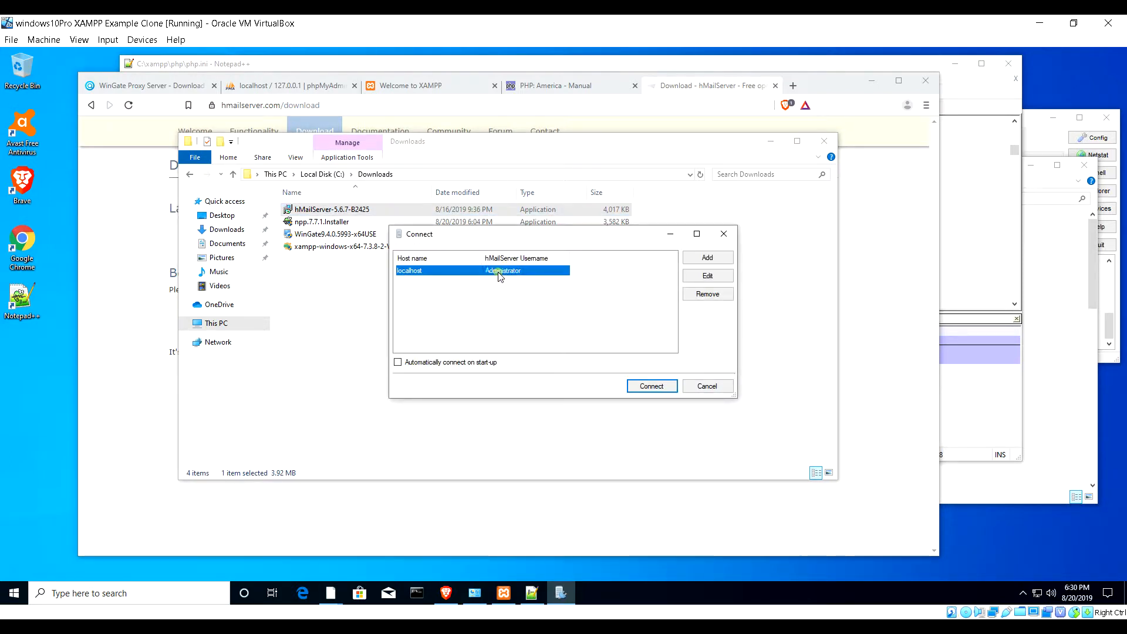
pyautogui.click(646, 386)
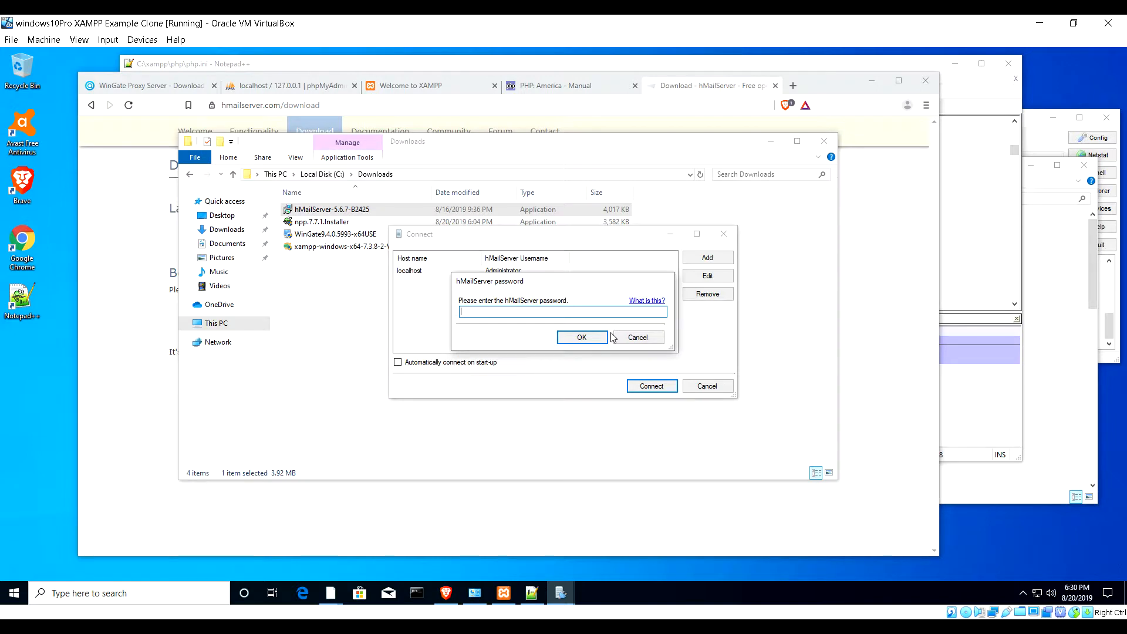
pyautogui.write('******')
pyautogui.press('Return')
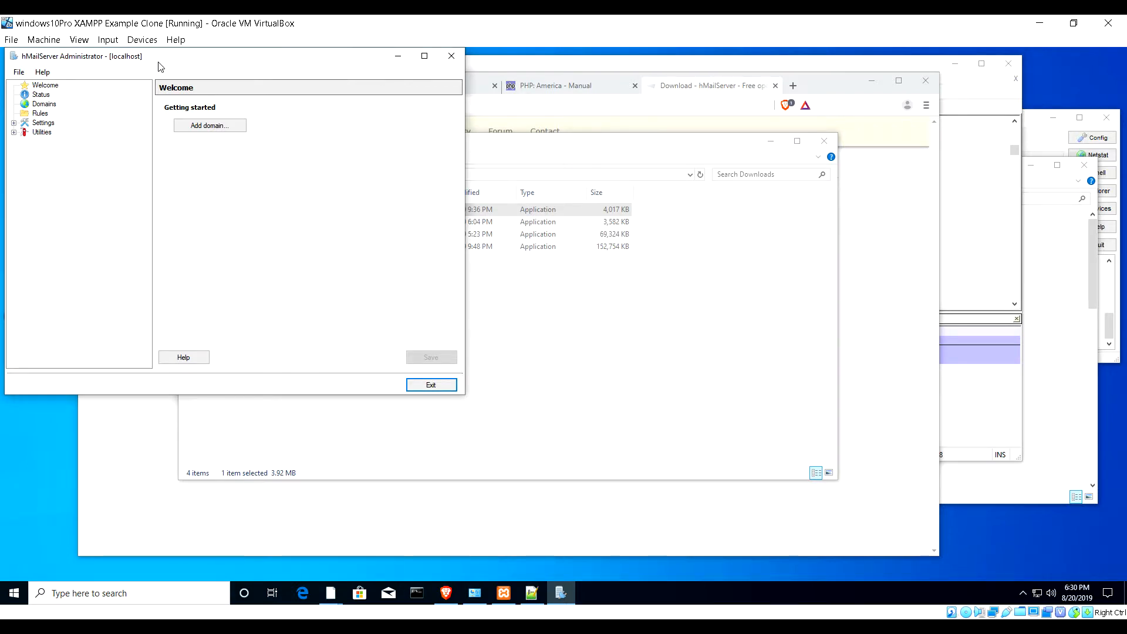
pyautogui.moveTo(159, 61); pyautogui.dragTo(529, 102)
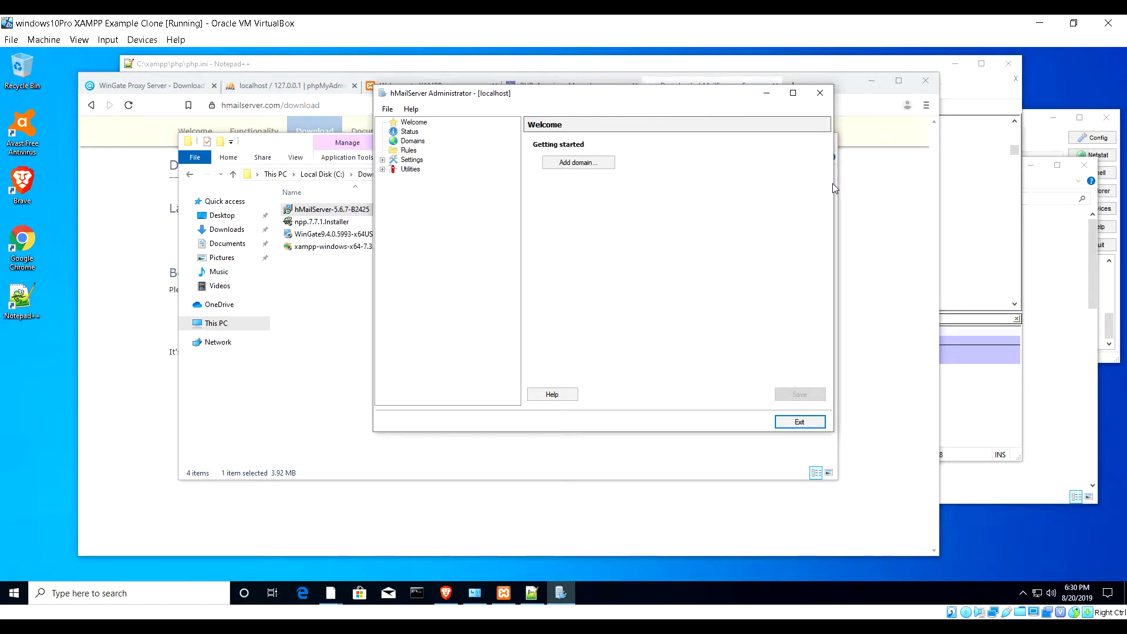
# - Add the domain myvirtual.servehttp.com with Enabled checked and save it
pyautogui.moveTo(833, 184); pyautogui.dragTo(1092, 188)
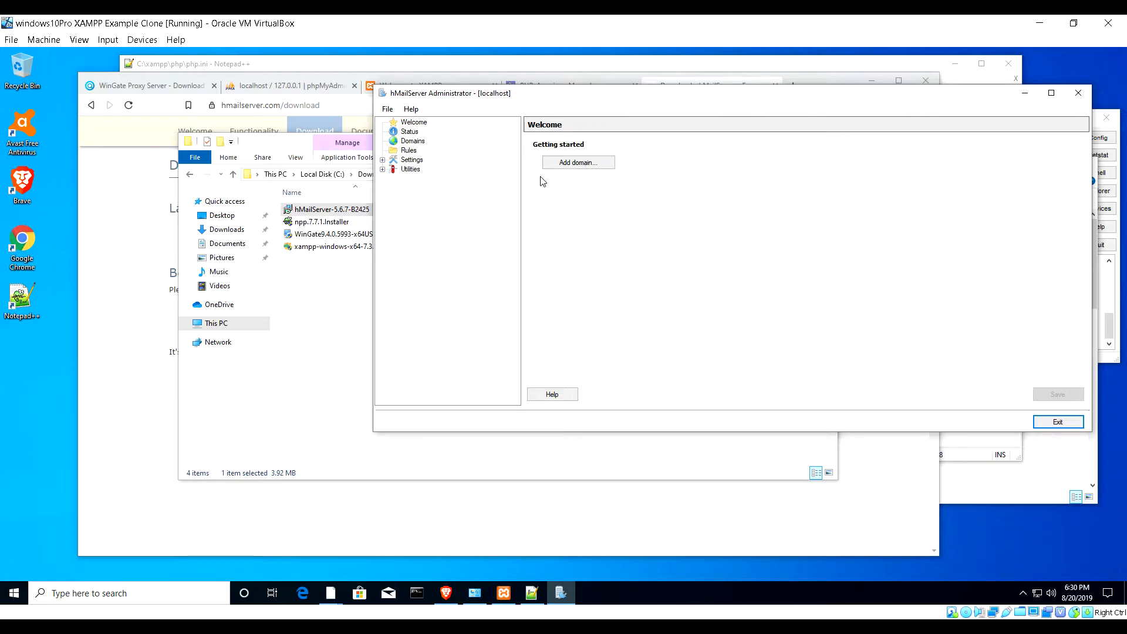
pyautogui.click(569, 165)
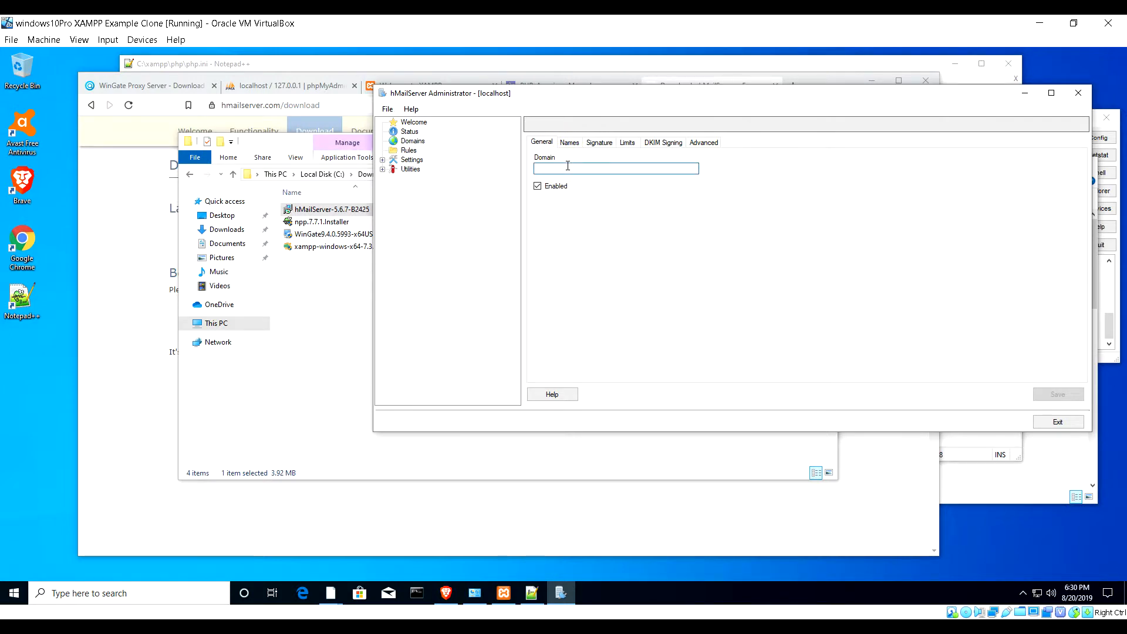
pyautogui.write('myvirtual')
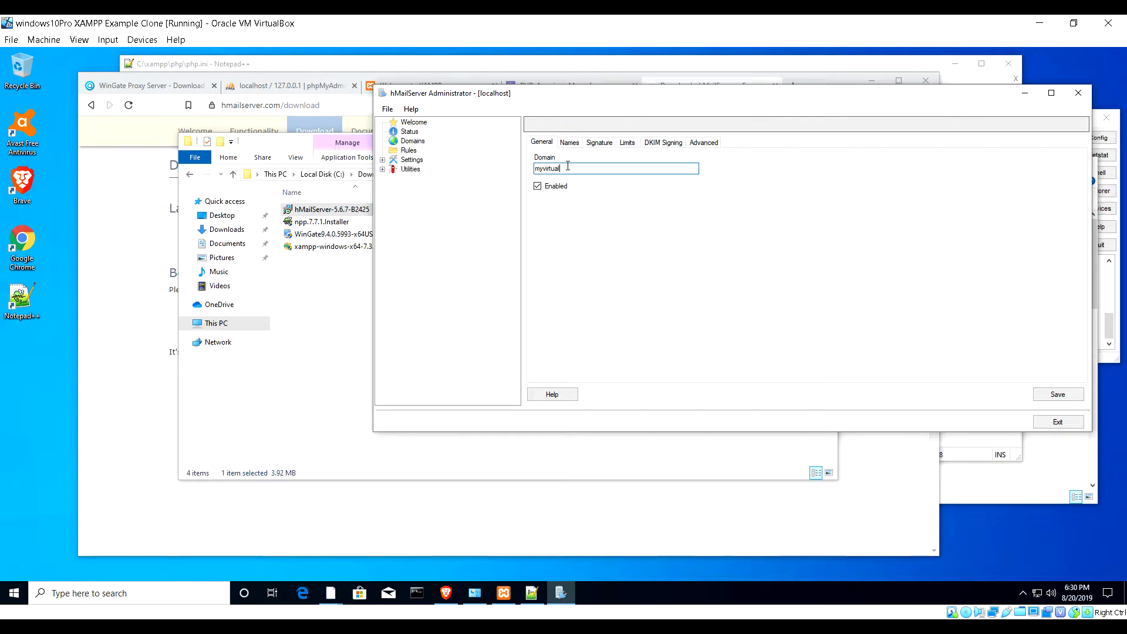
pyautogui.write('.servehttp.com')
pyautogui.click(1056, 395)
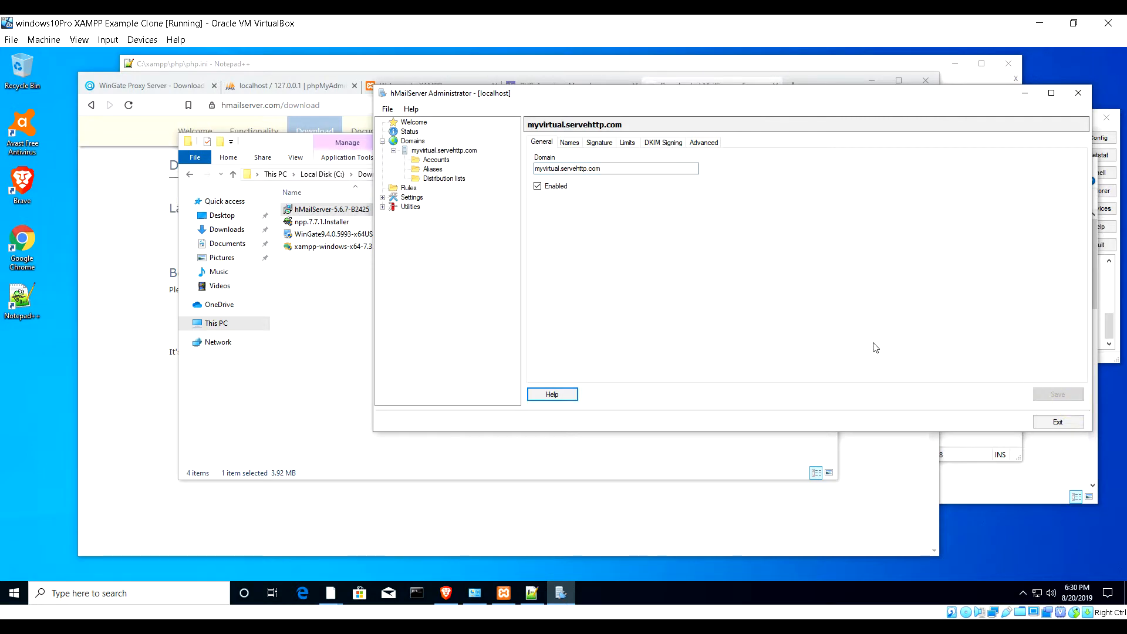
# - Add a webmaster account with a password and accept the weak-password warning
pyautogui.click(430, 162)
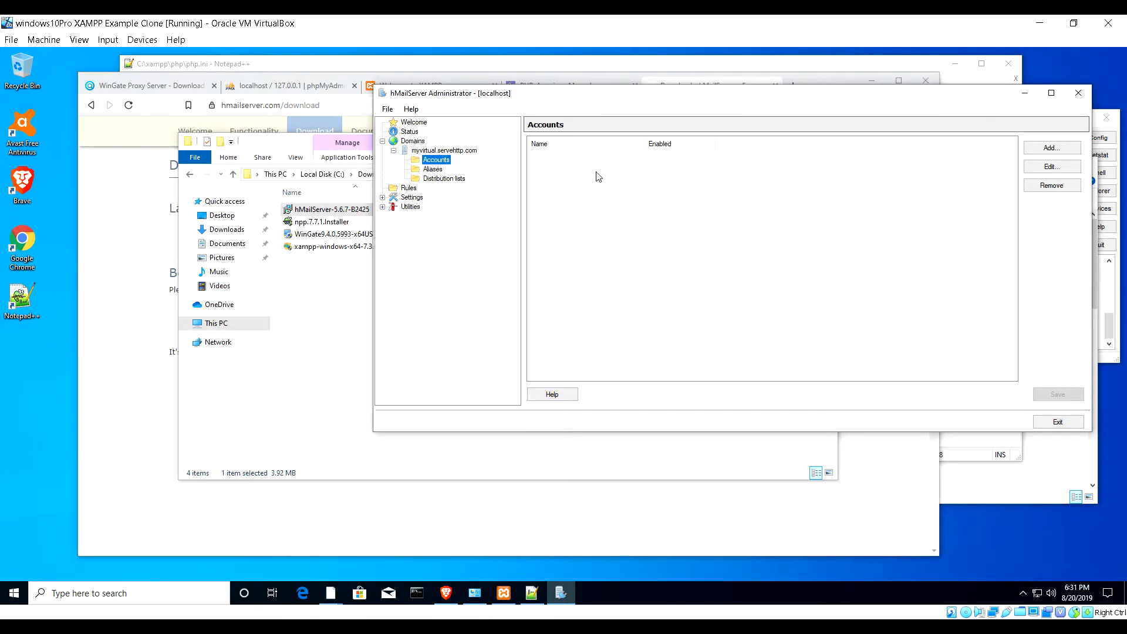
pyautogui.click(1052, 148)
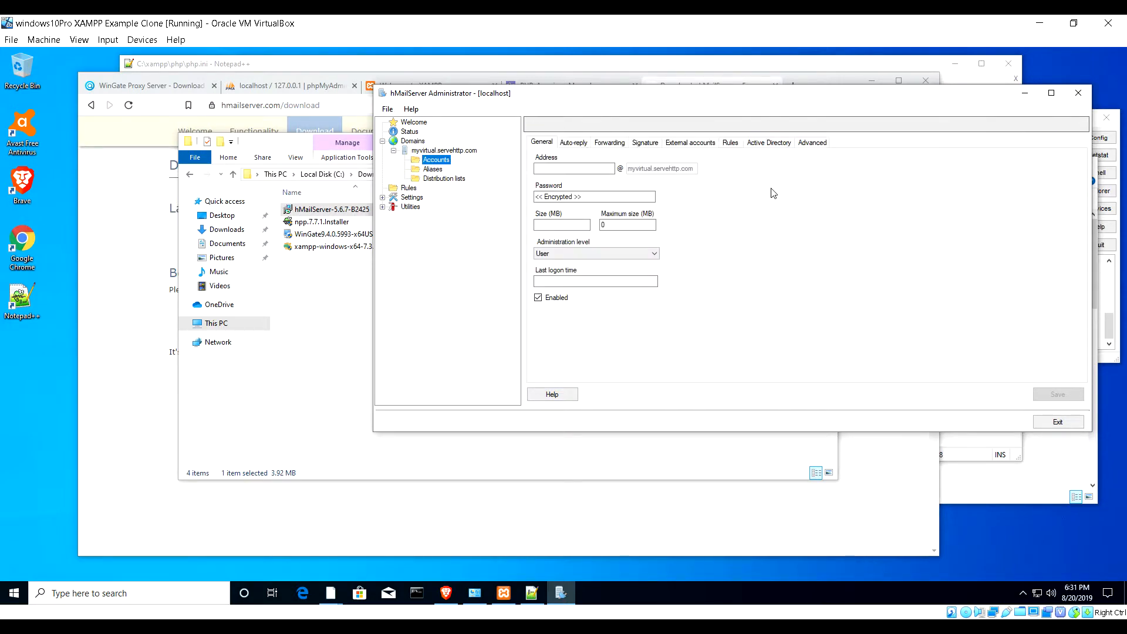
pyautogui.click(602, 168)
pyautogui.write('webmaster')
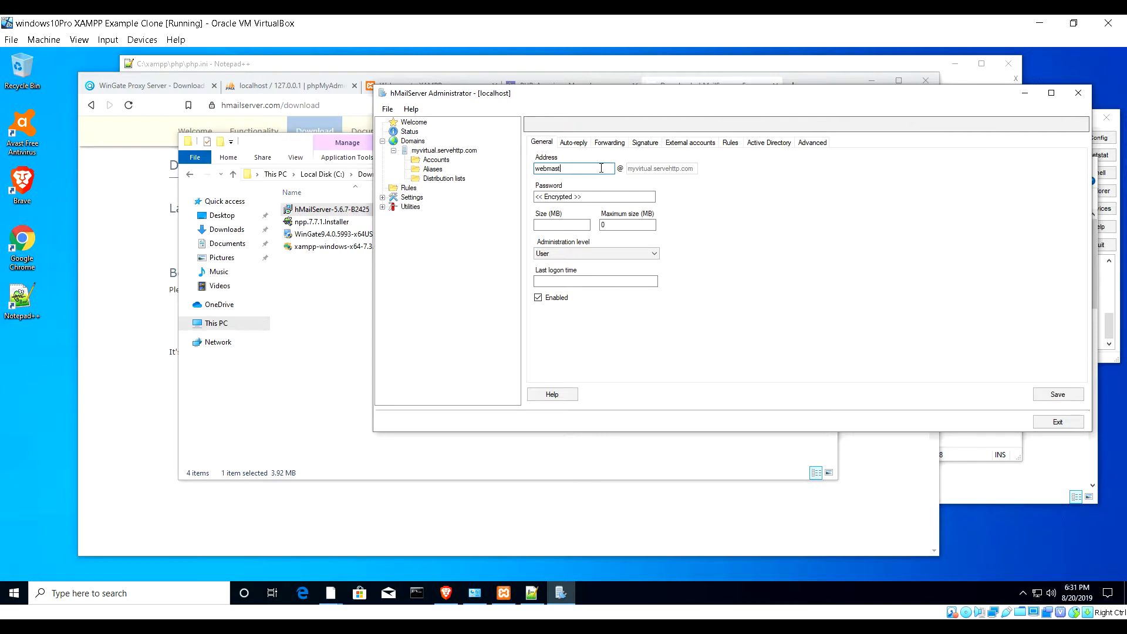
pyautogui.click(583, 197)
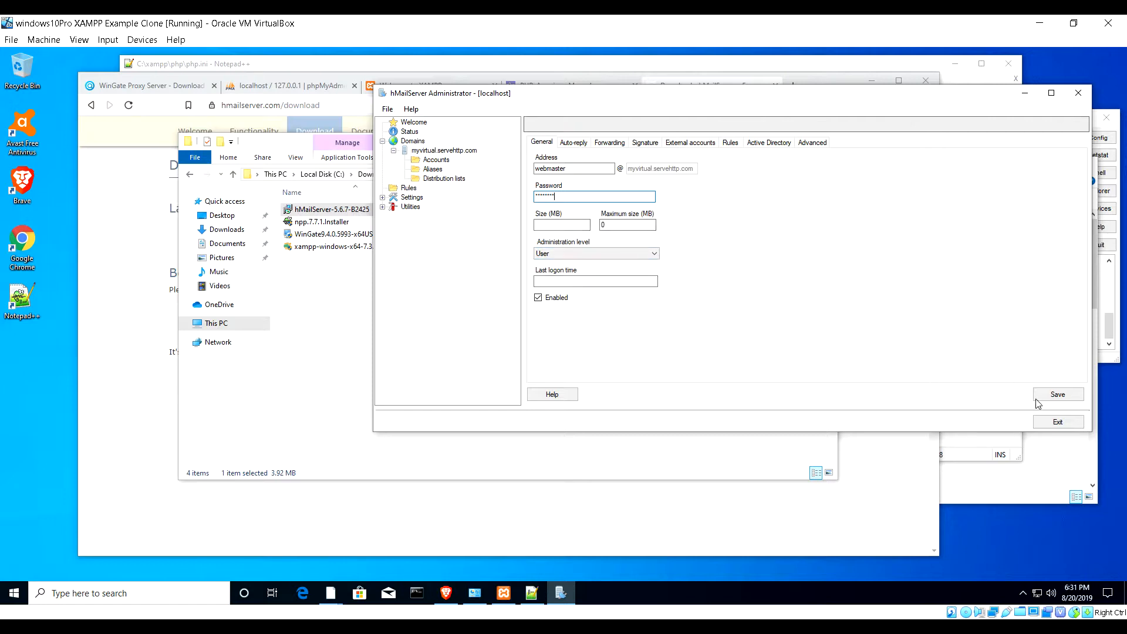
pyautogui.click(1058, 394)
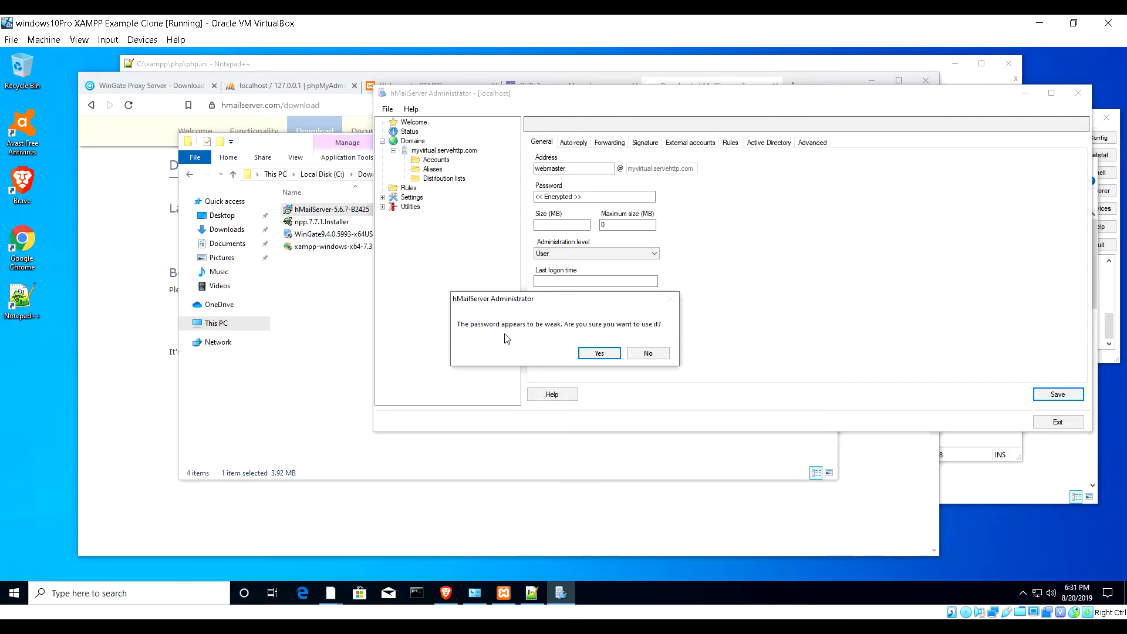
pyautogui.click(600, 353)
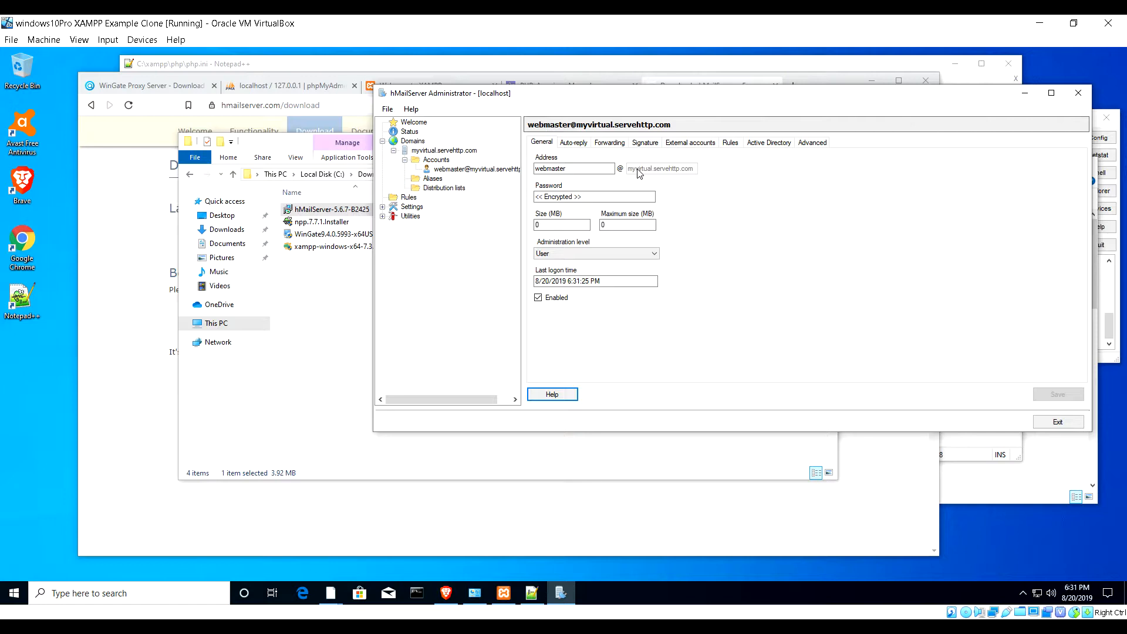
# - Review the webmaster account's Auto-reply tab, return to General, and expand Settings
pyautogui.click(579, 143)
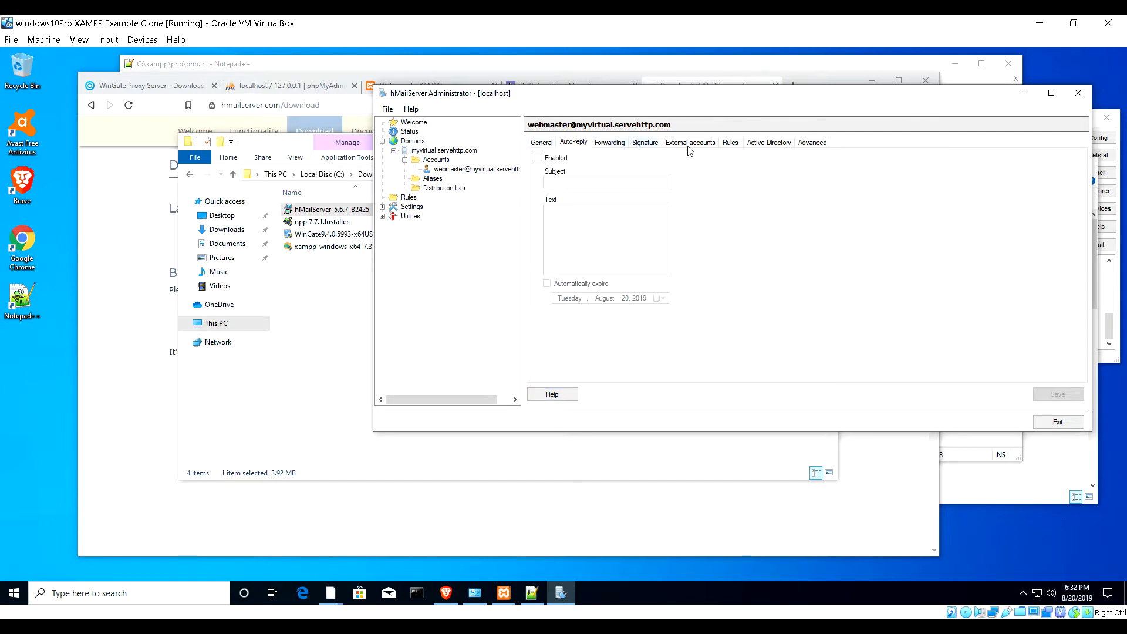
pyautogui.click(543, 143)
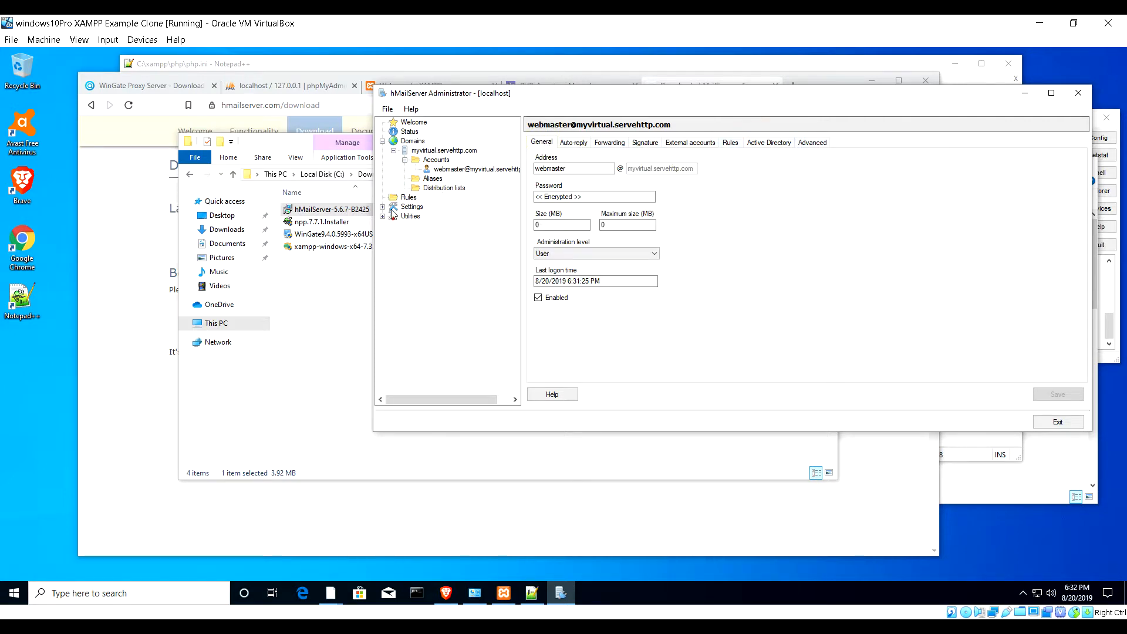
pyautogui.click(383, 207)
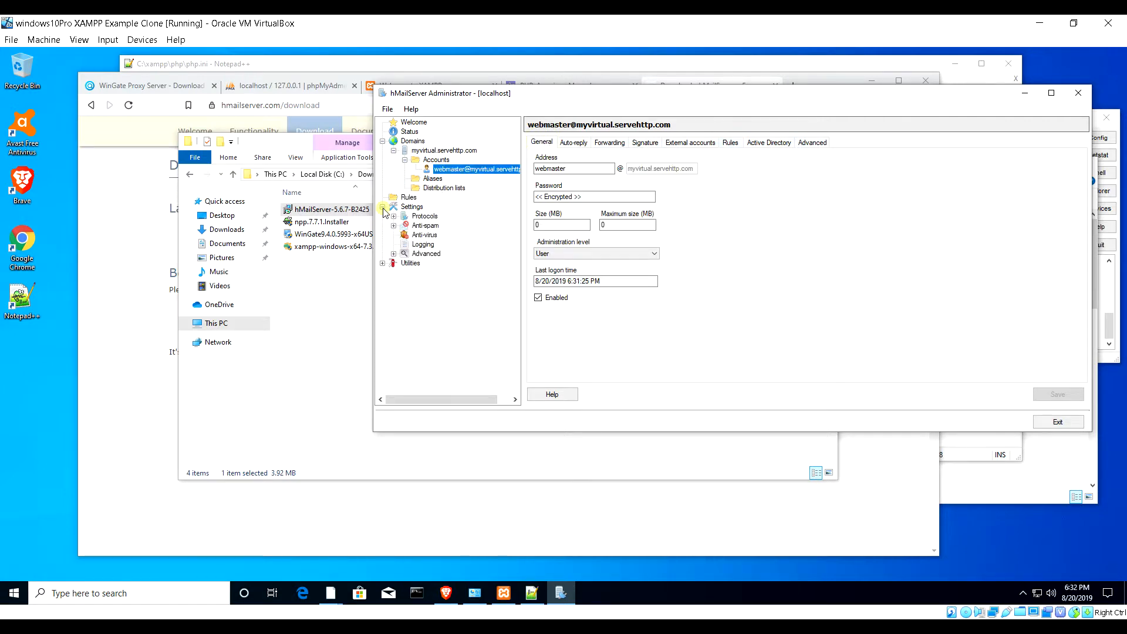
# - Tick Use external scanner on the Anti-virus External virus scanner tab
pyautogui.click(404, 235)
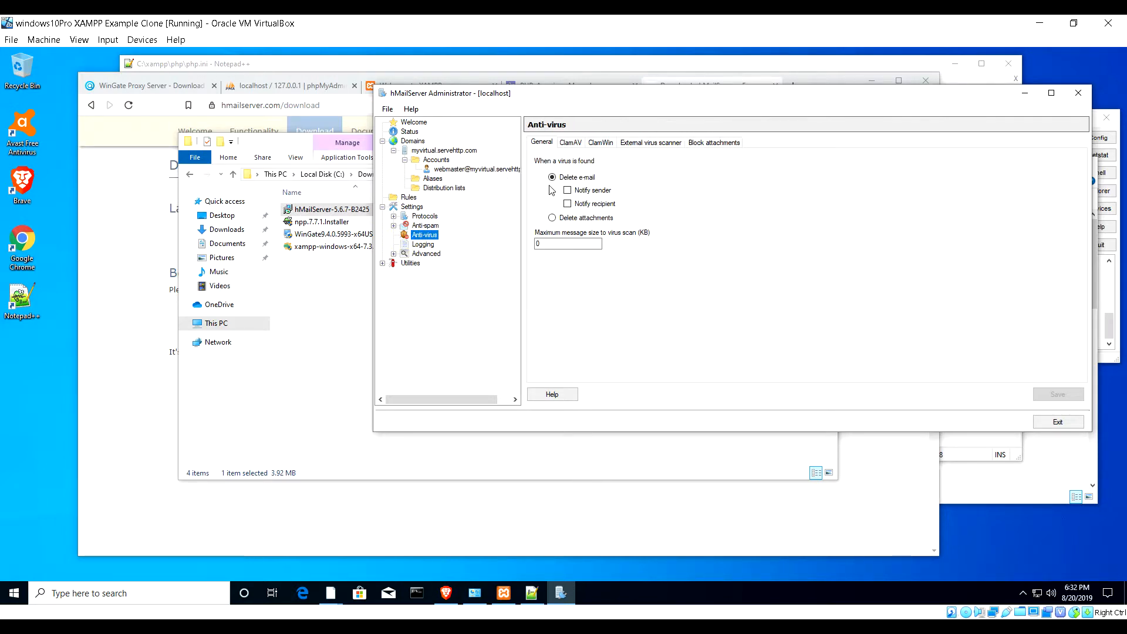
pyautogui.click(654, 144)
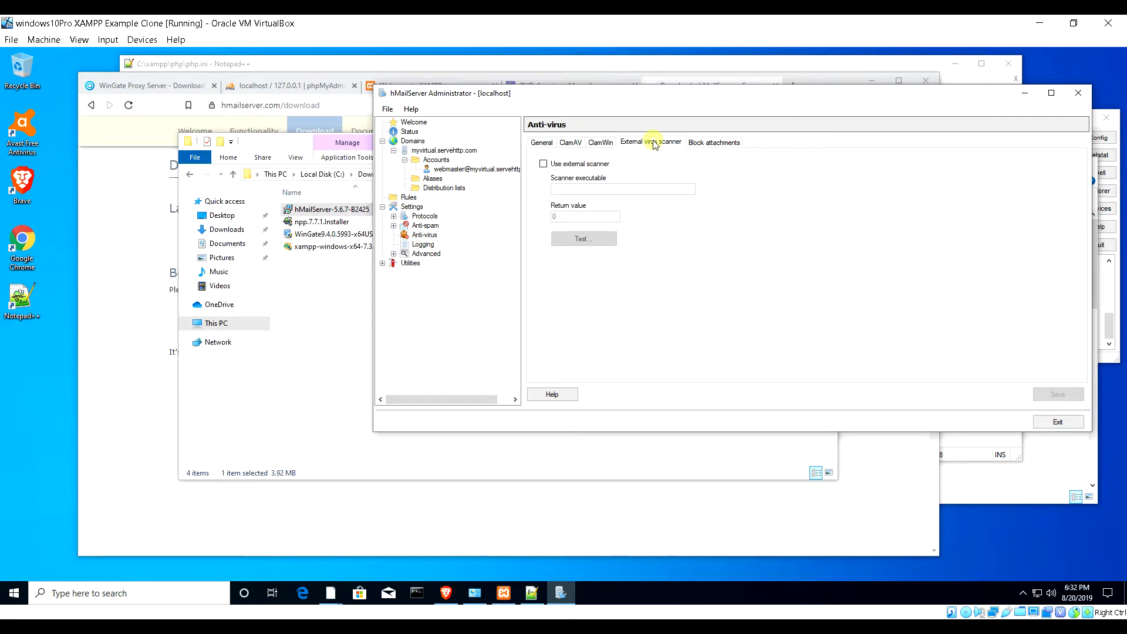
pyautogui.click(544, 164)
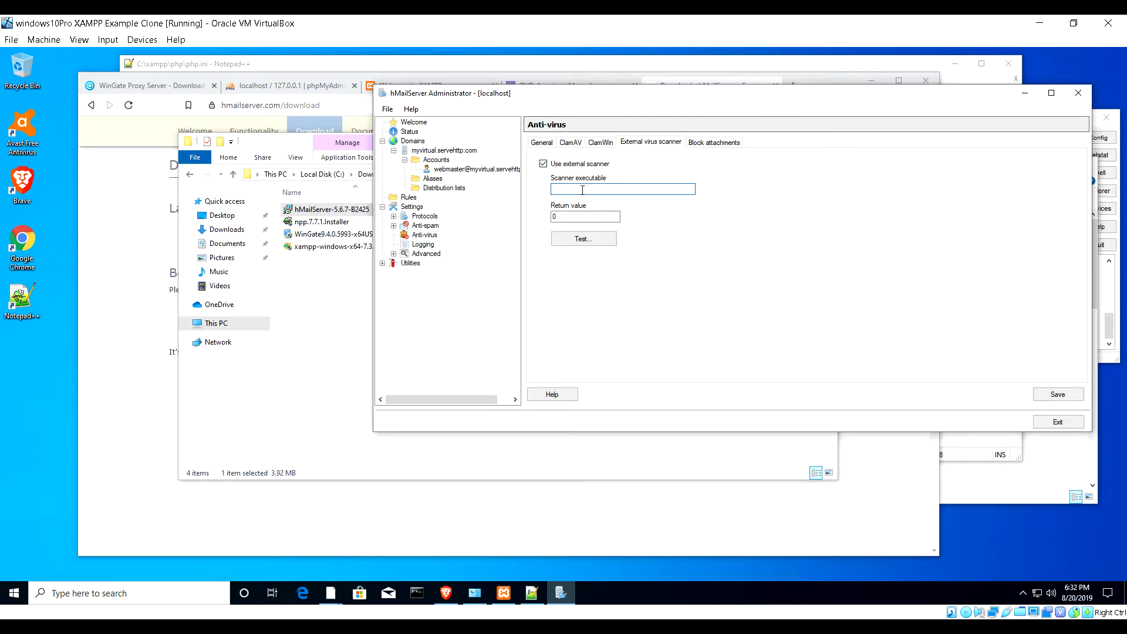
pyautogui.click(1023, 594)
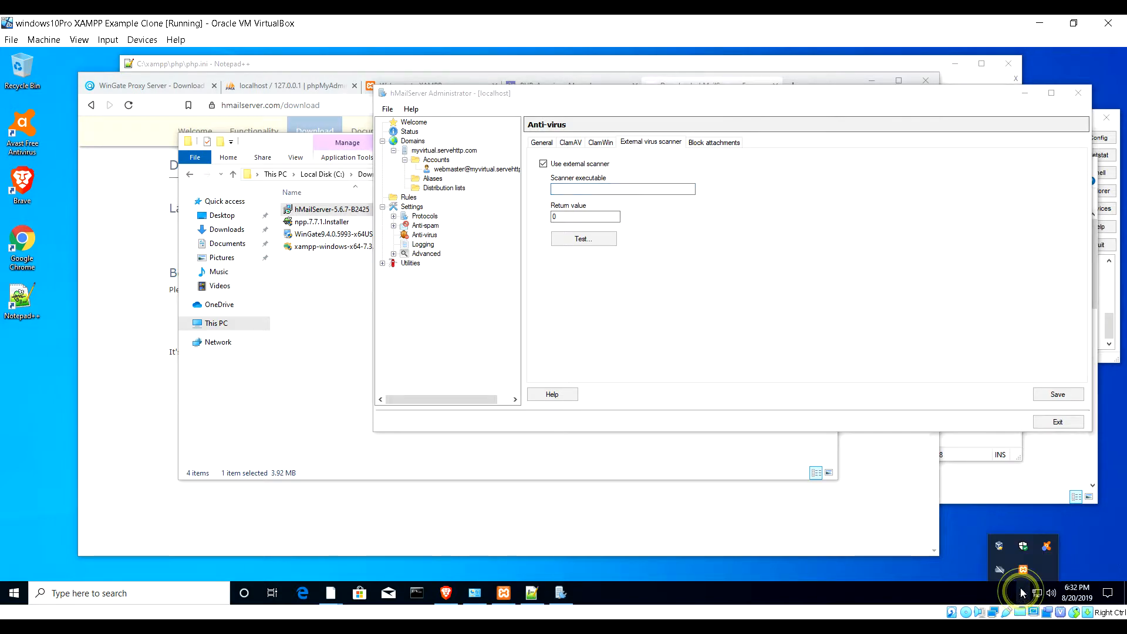
pyautogui.rightClick(1047, 546)
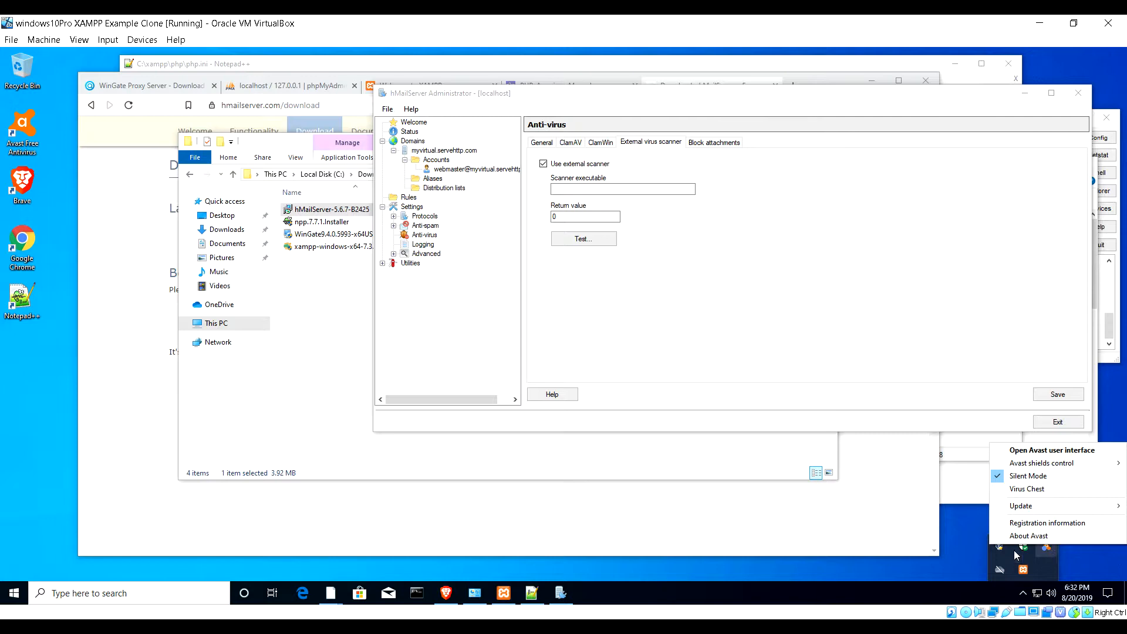
pyautogui.click(890, 570)
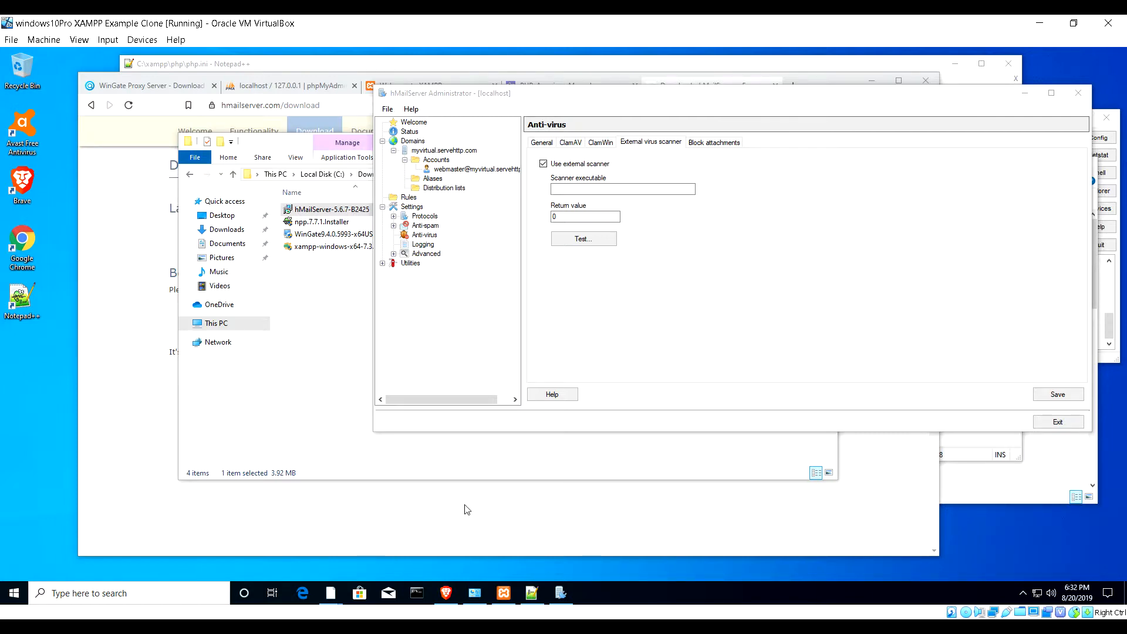
pyautogui.click(584, 192)
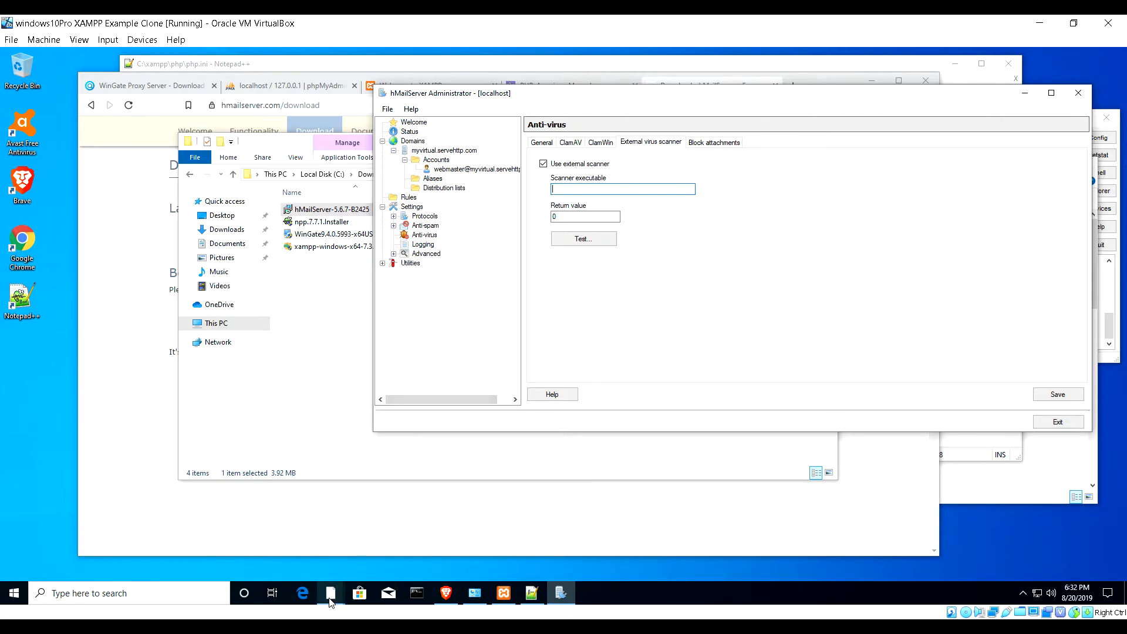
# - Navigate File Explorer to C:\Program Files\AVAST Software\Avast
pyautogui.moveTo(330, 600)
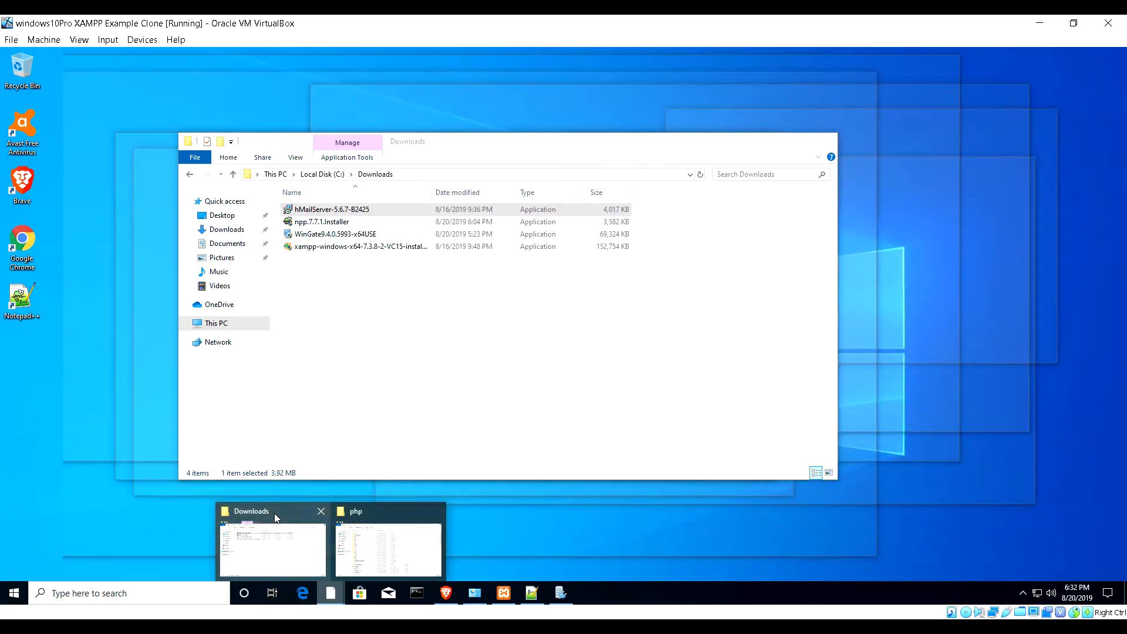
pyautogui.click(273, 513)
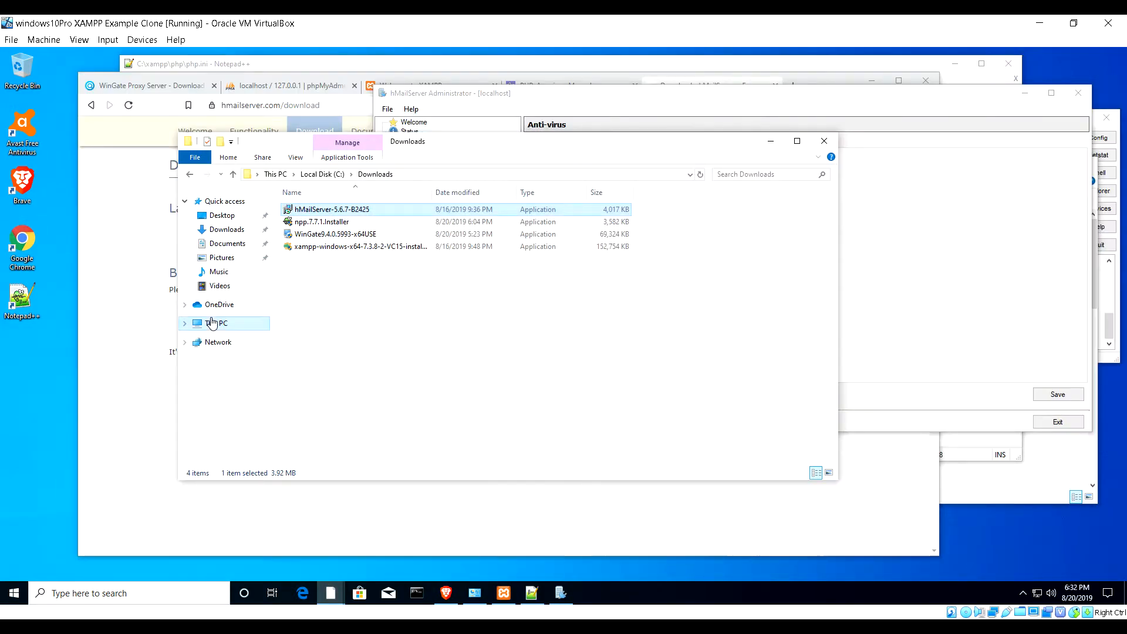
pyautogui.click(213, 323)
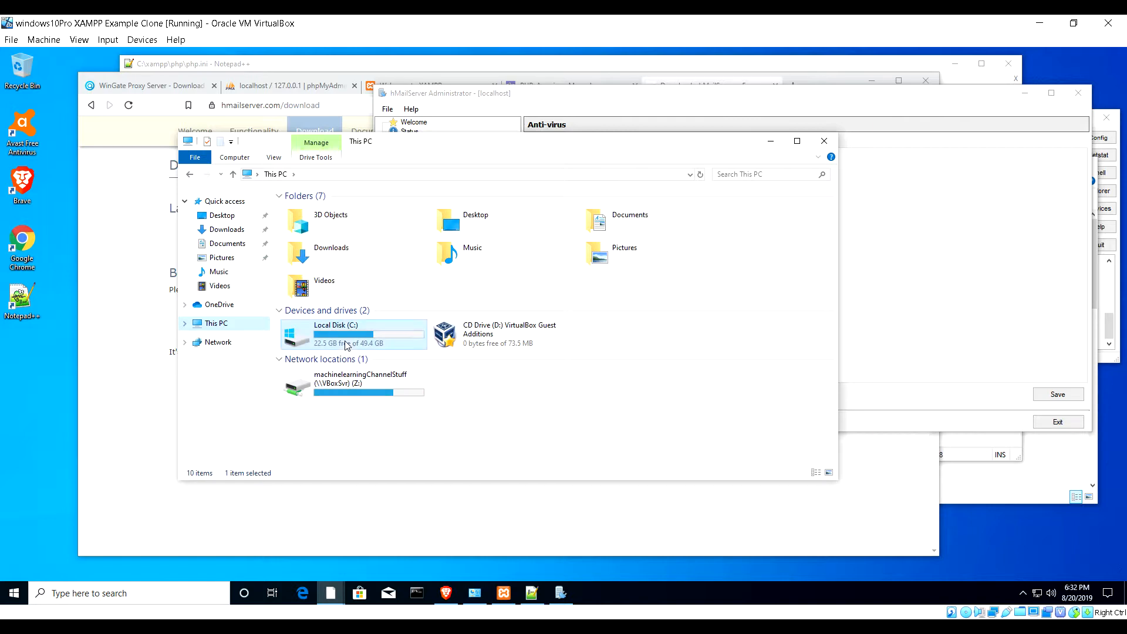
pyautogui.doubleClick(347, 344)
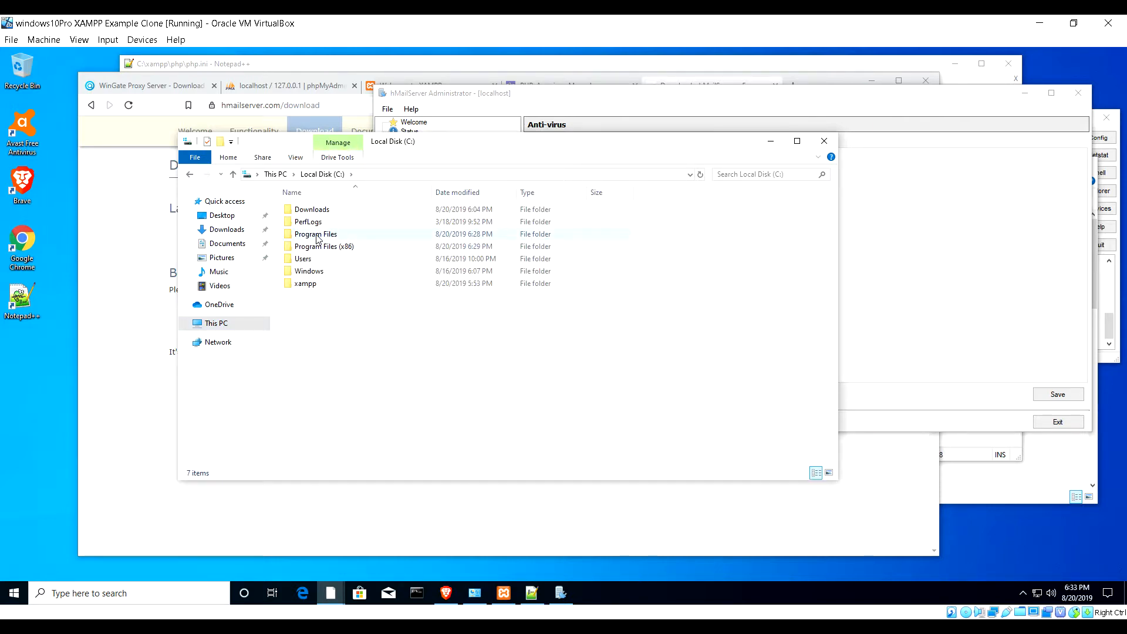
pyautogui.doubleClick(317, 234)
pyautogui.doubleClick(322, 211)
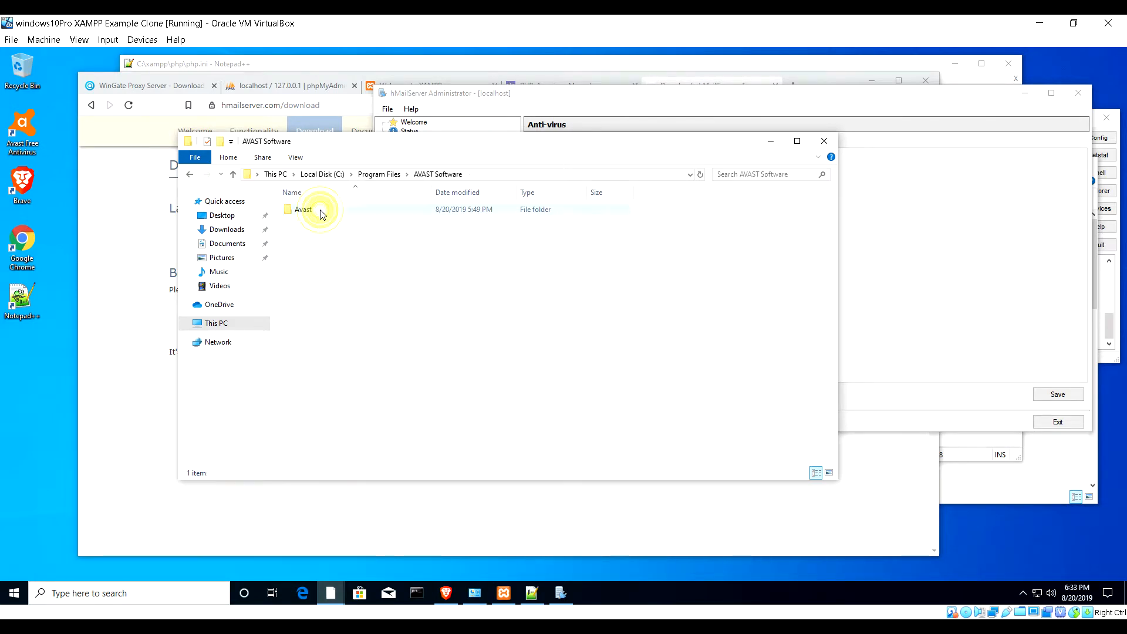
pyautogui.doubleClick(322, 211)
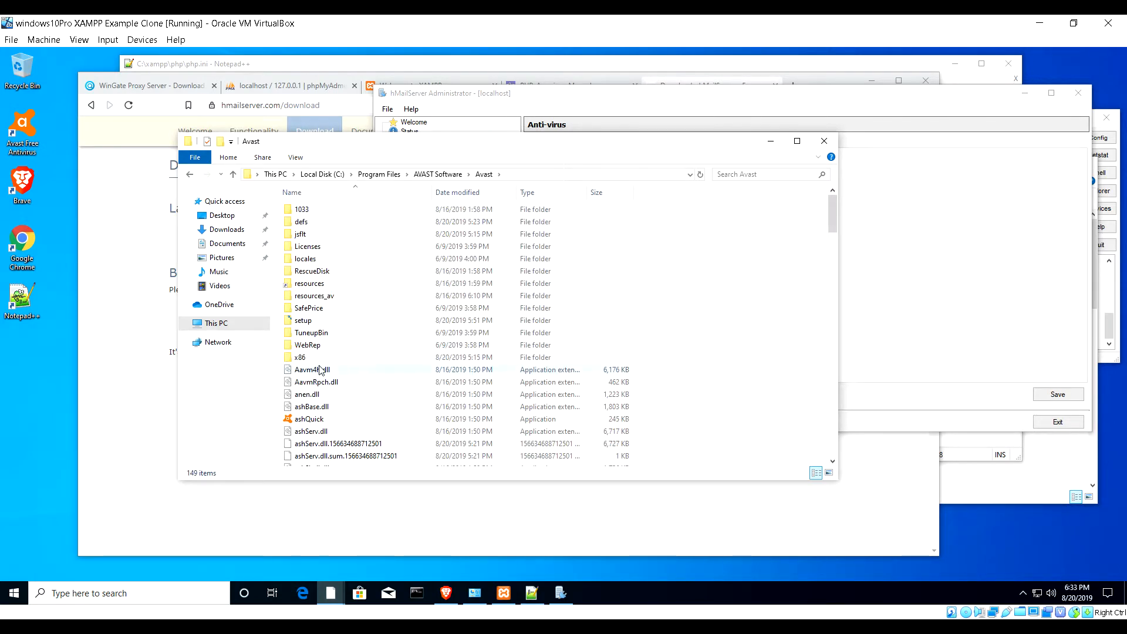
# - Scroll through the Avast folder's 149 files
pyautogui.scroll(-10, 320, 370)
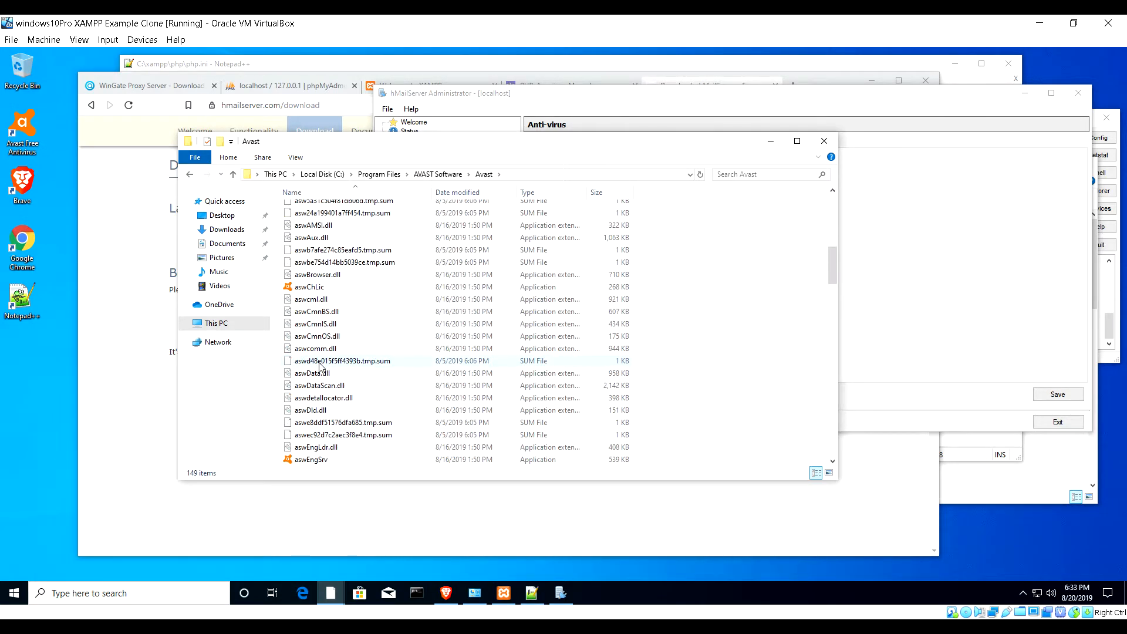
pyautogui.scroll(-2, 321, 365)
pyautogui.scroll(-9, 321, 365)
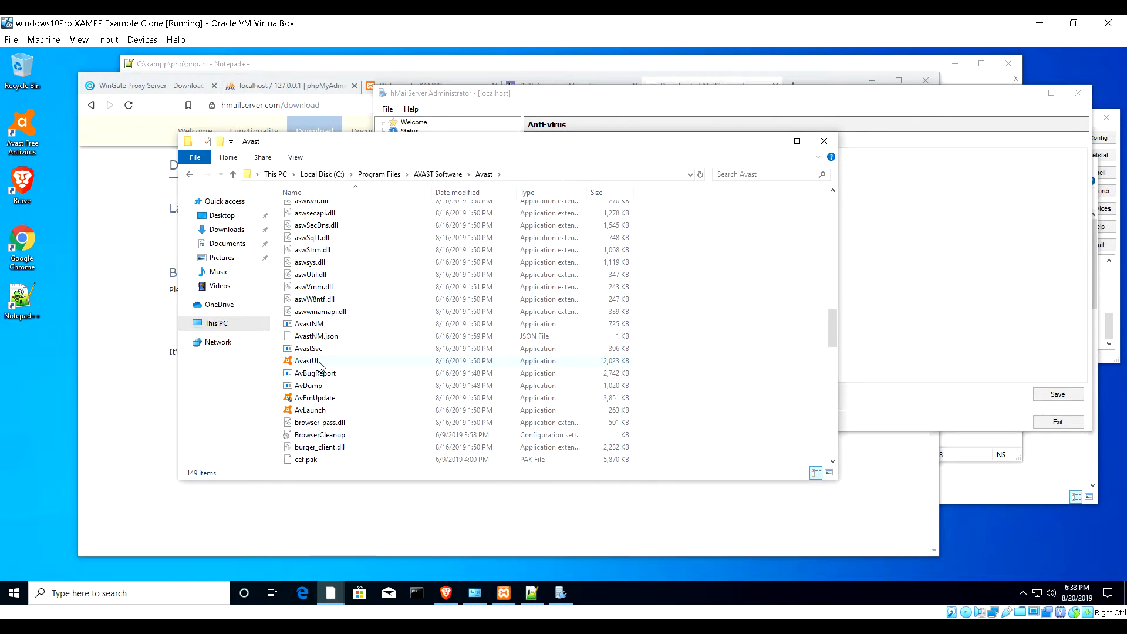
pyautogui.scroll(-1, 320, 366)
pyautogui.scroll(-12, 411, 365)
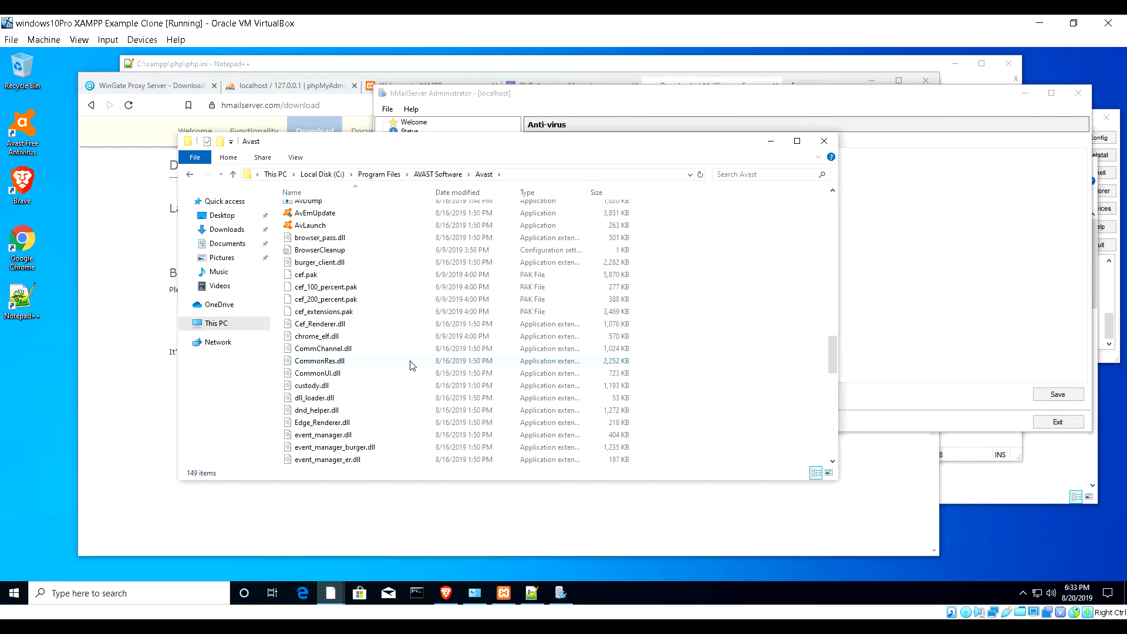
pyautogui.scroll(-1, 411, 365)
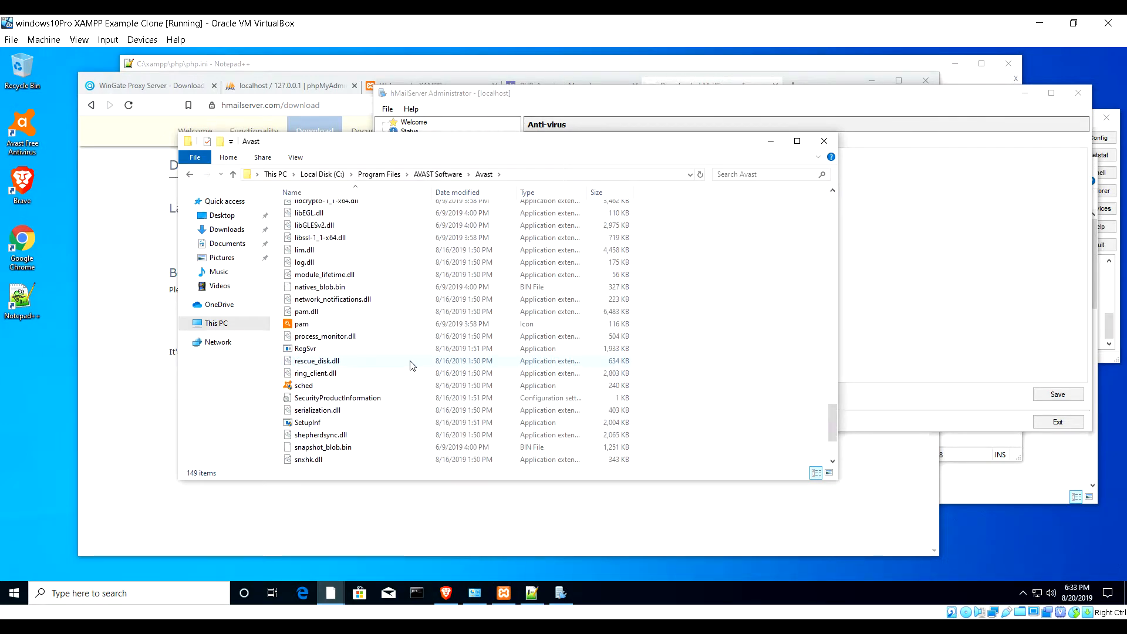
pyautogui.scroll(-3, 411, 365)
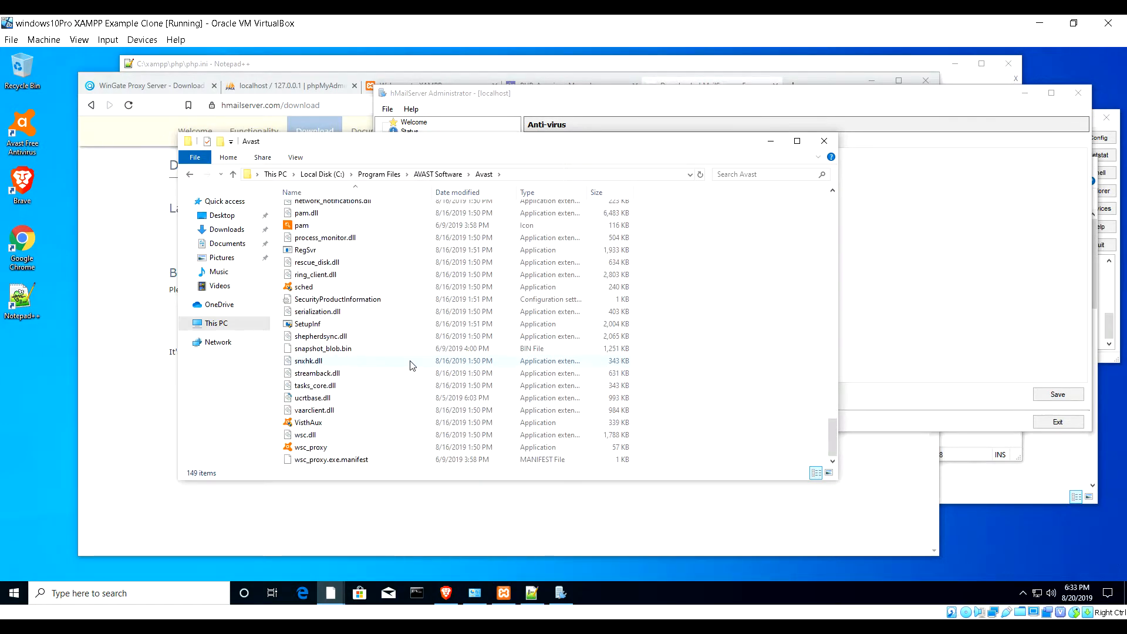
pyautogui.scroll(20, 411, 365)
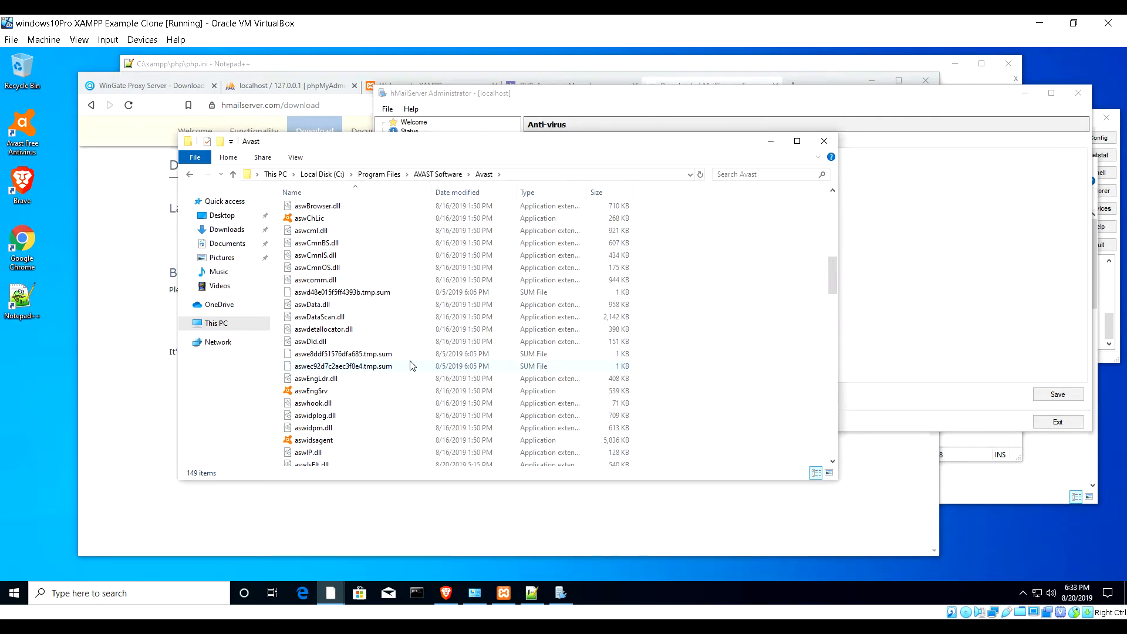
pyautogui.scroll(5, 411, 366)
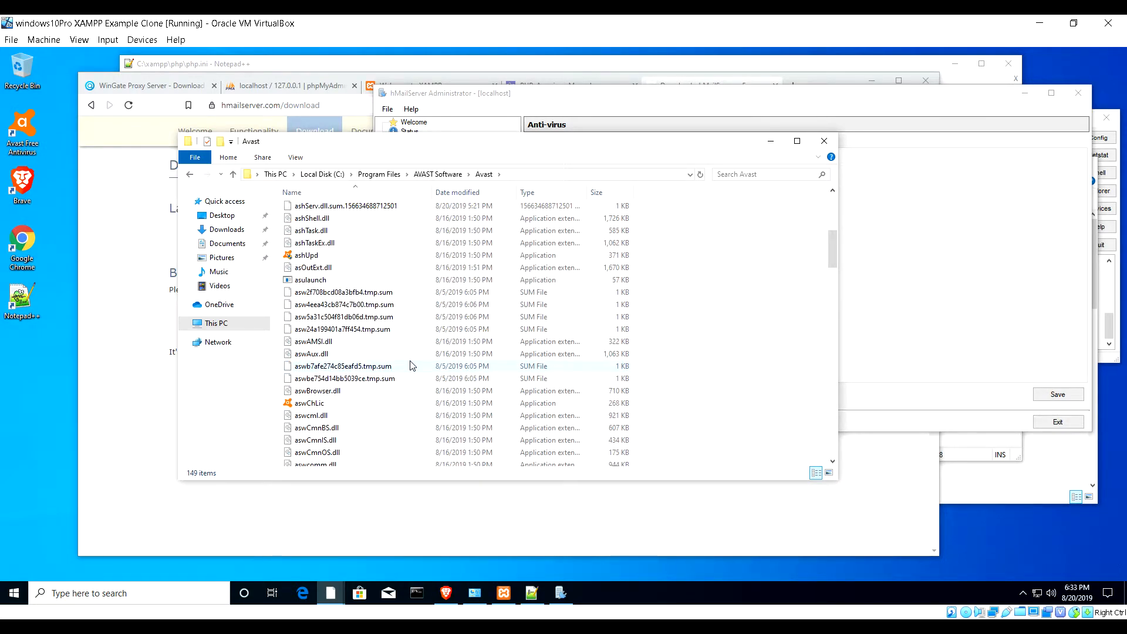
pyautogui.scroll(7, 411, 365)
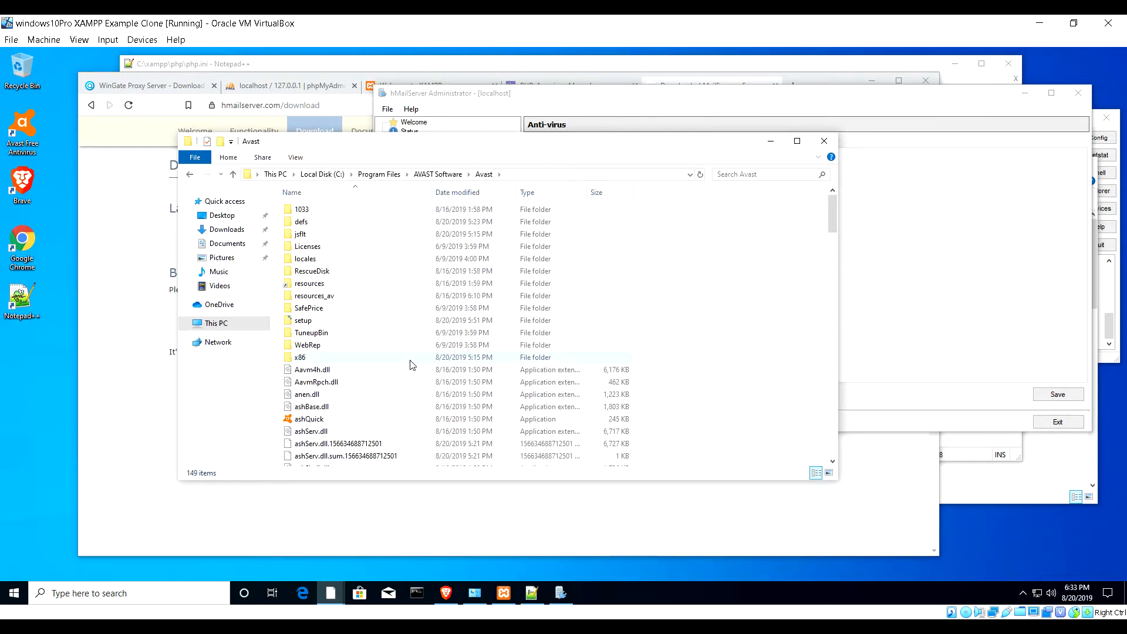
# - Sort the Avast files by name in descending order and scroll through them
pyautogui.click(326, 193)
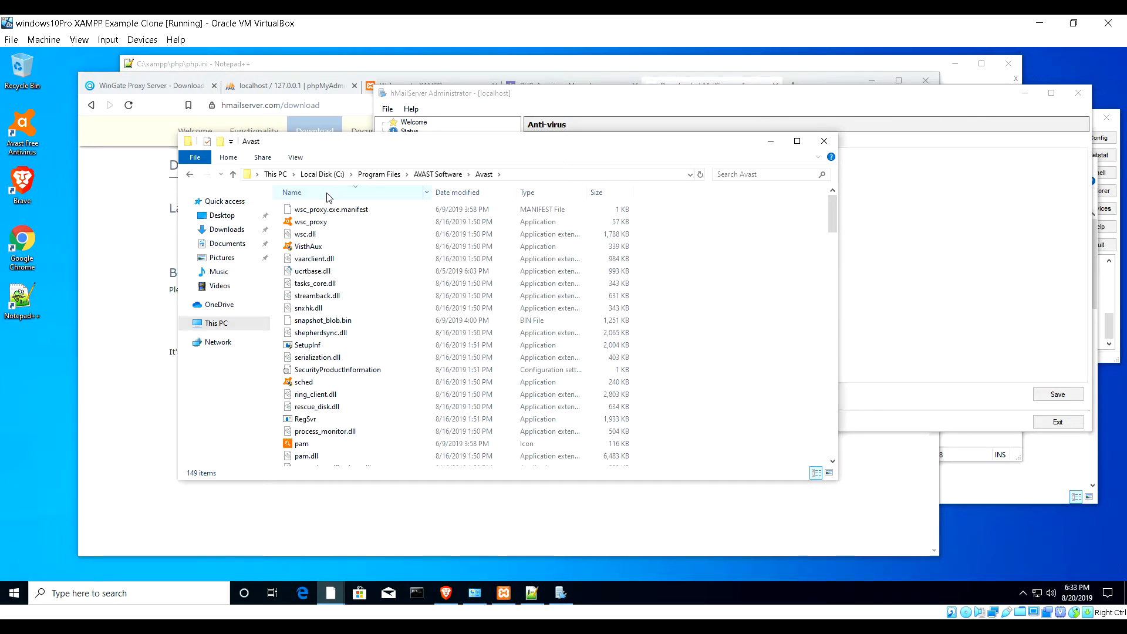
pyautogui.scroll(-17, 326, 229)
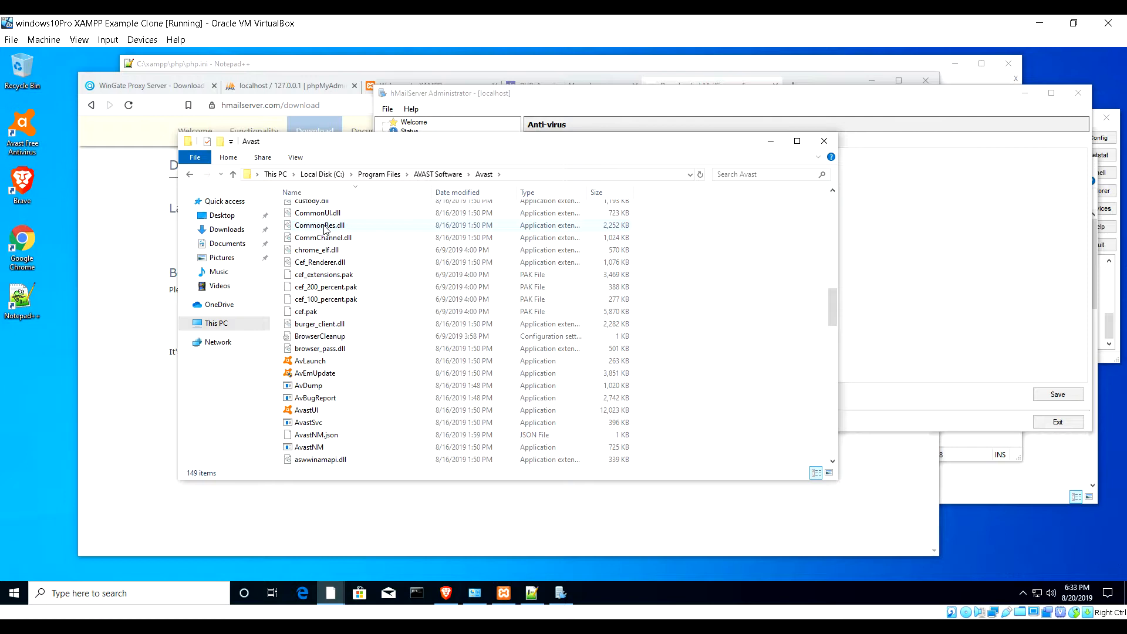
pyautogui.scroll(-1, 324, 229)
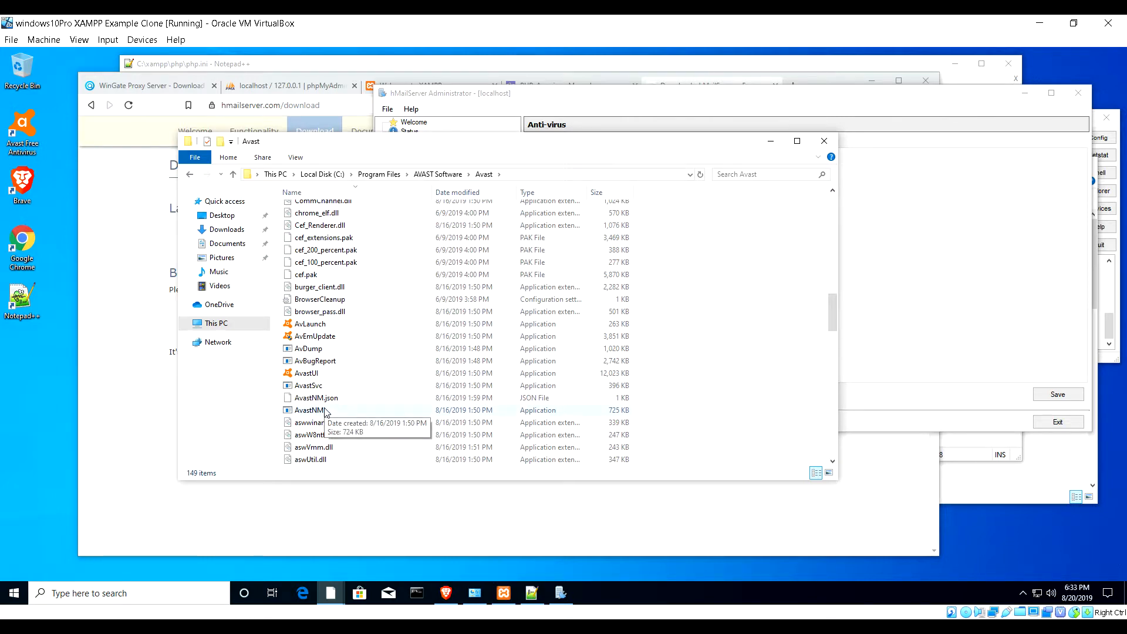
pyautogui.scroll(-6, 329, 374)
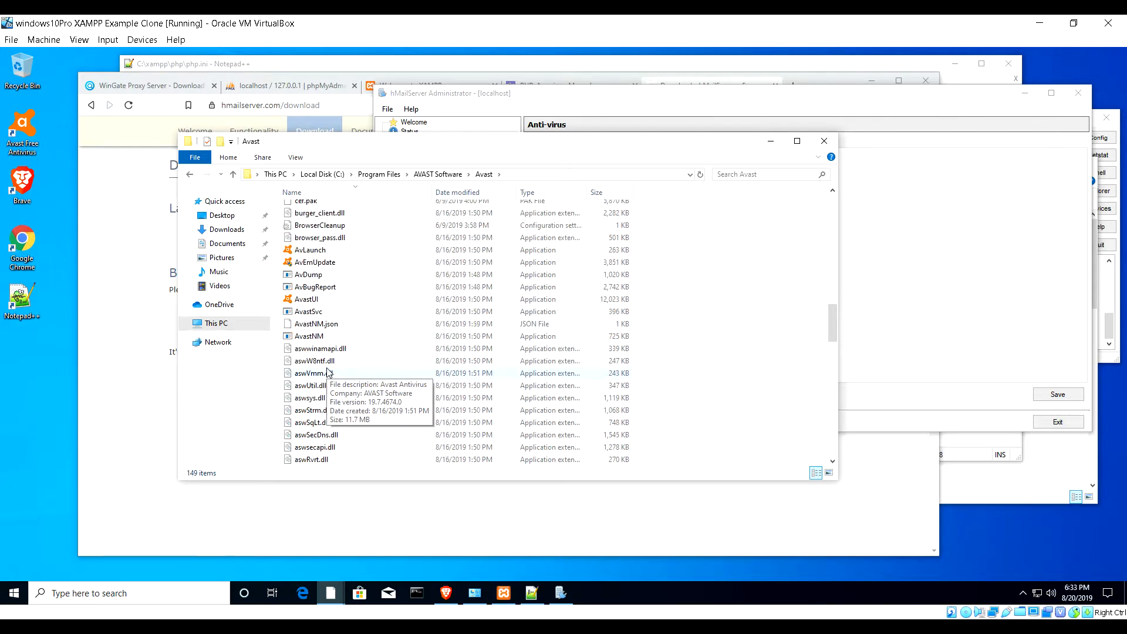
pyautogui.scroll(-10, 328, 374)
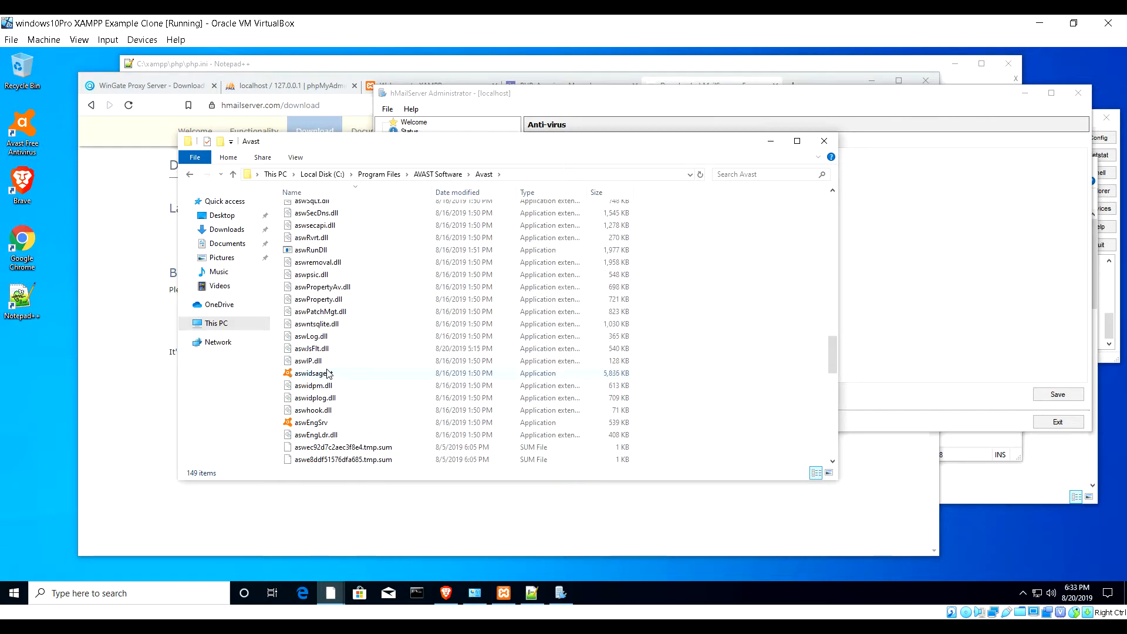
pyautogui.scroll(-1, 328, 374)
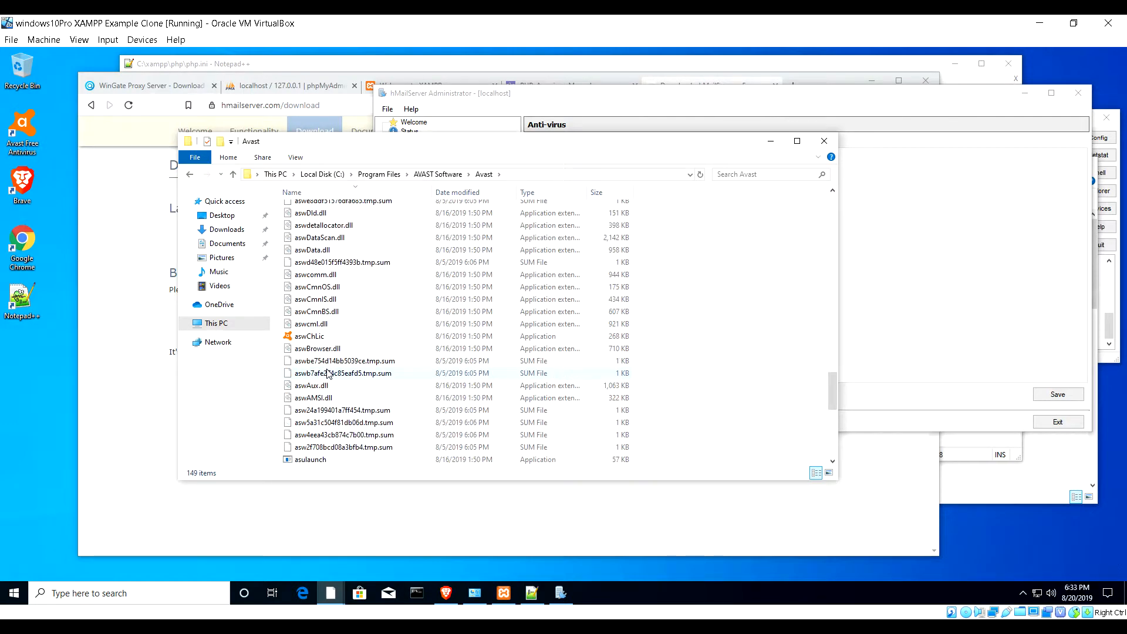
pyautogui.scroll(-4, 328, 373)
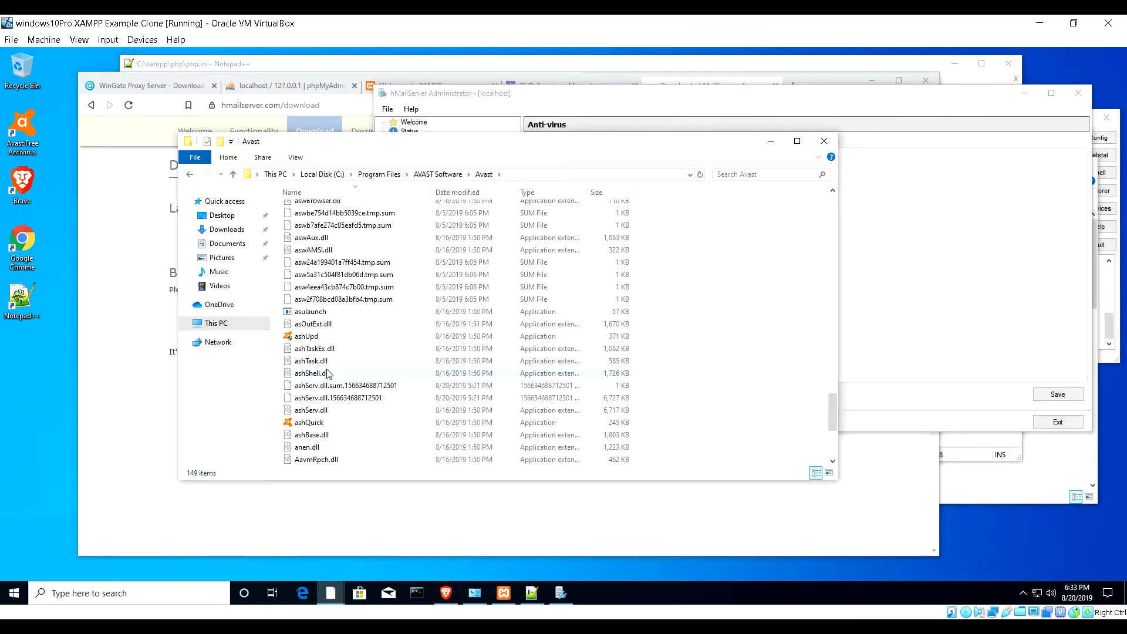
pyautogui.scroll(-2, 329, 373)
pyautogui.scroll(3, 329, 373)
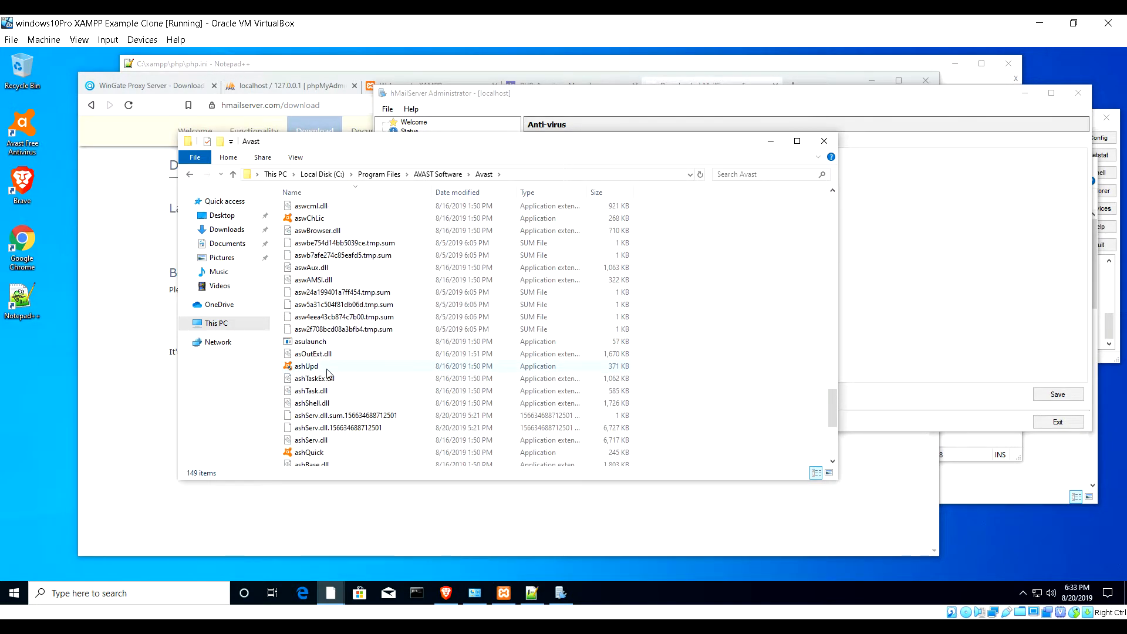
pyautogui.scroll(15, 328, 374)
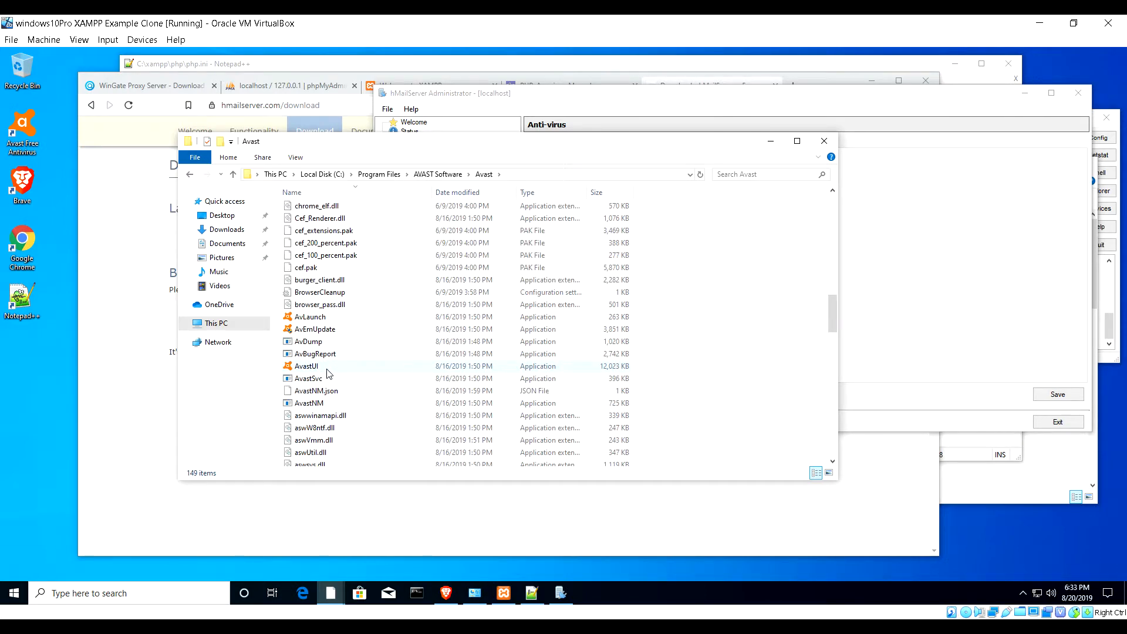
pyautogui.scroll(15, 329, 374)
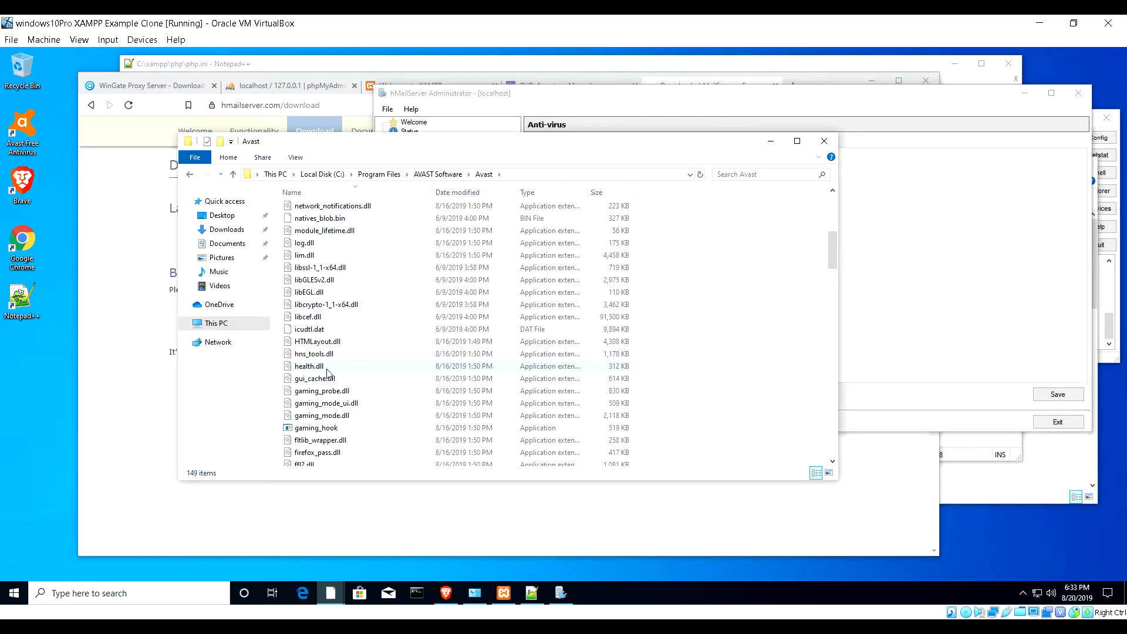
# - Review the ClamAV, ClamWin and General anti-virus settings in hMailServer
pyautogui.click(569, 94)
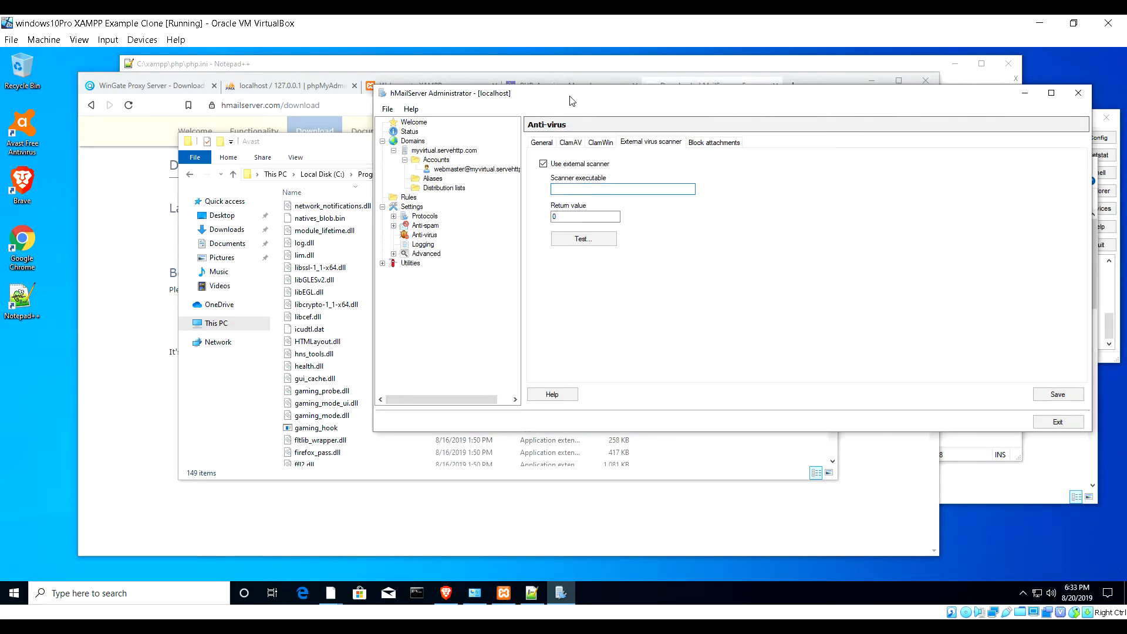
pyautogui.moveTo(569, 101); pyautogui.dragTo(540, 231)
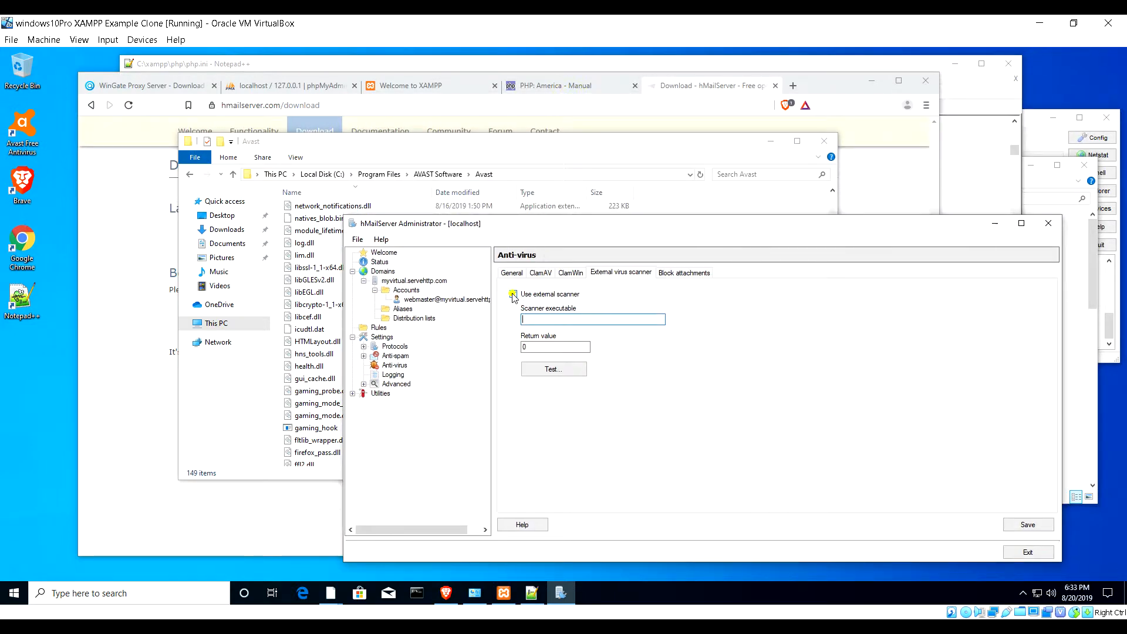
pyautogui.click(547, 276)
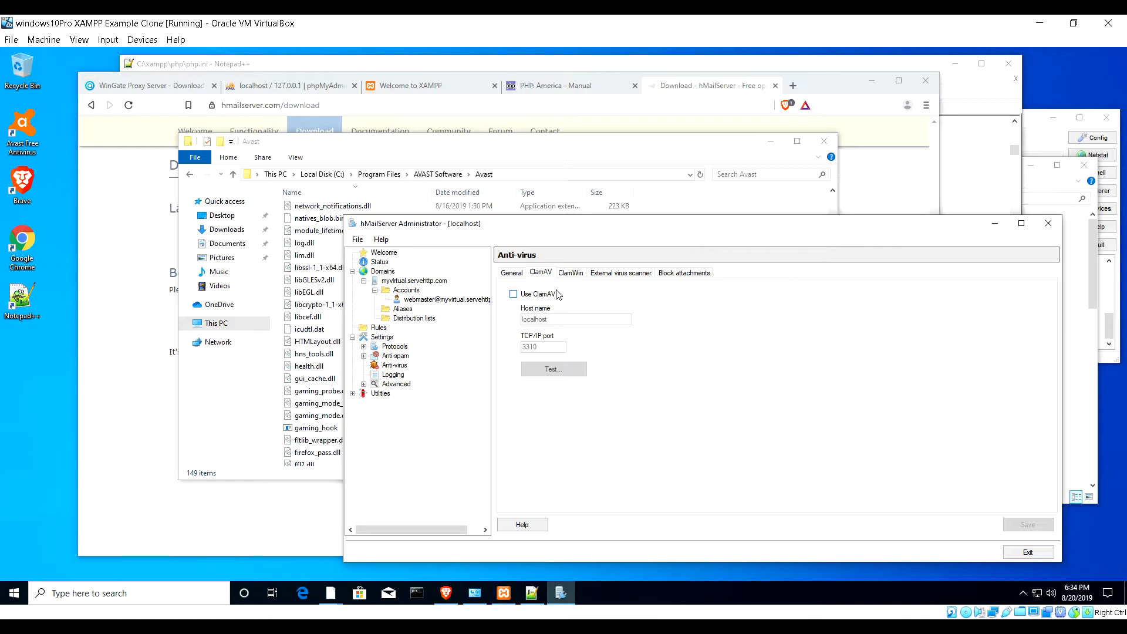
pyautogui.click(569, 274)
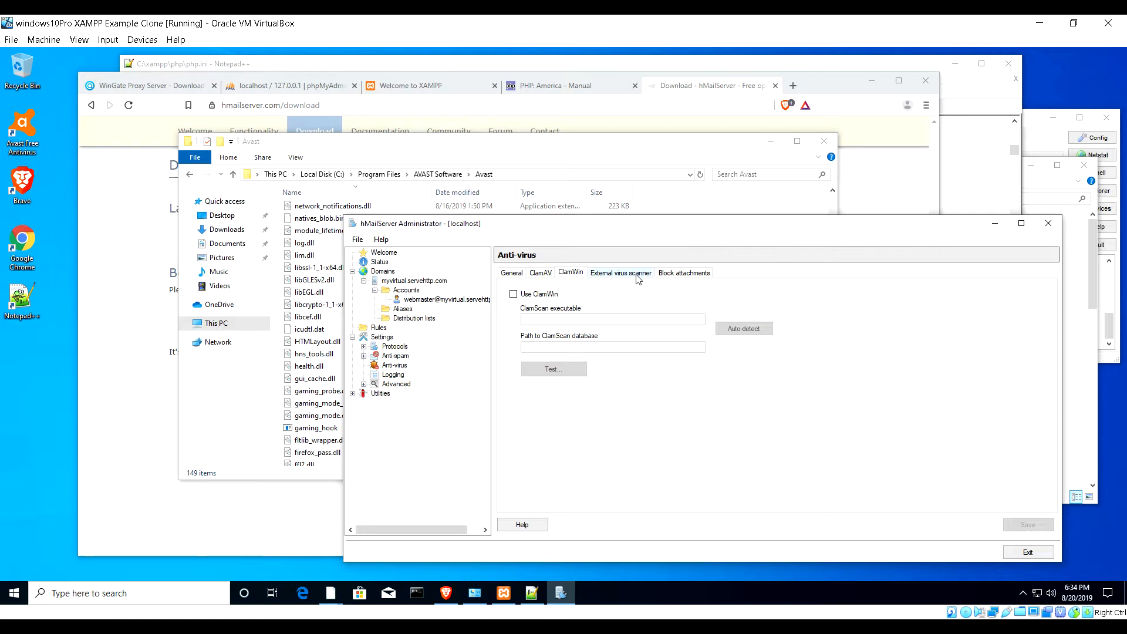
pyautogui.click(510, 276)
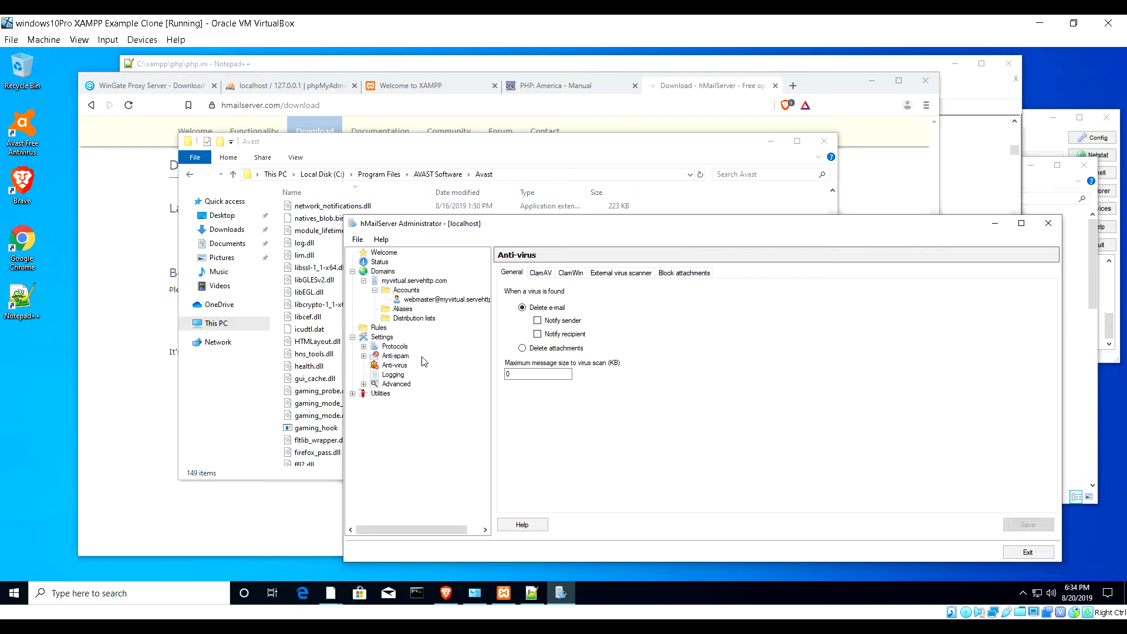
pyautogui.click(402, 358)
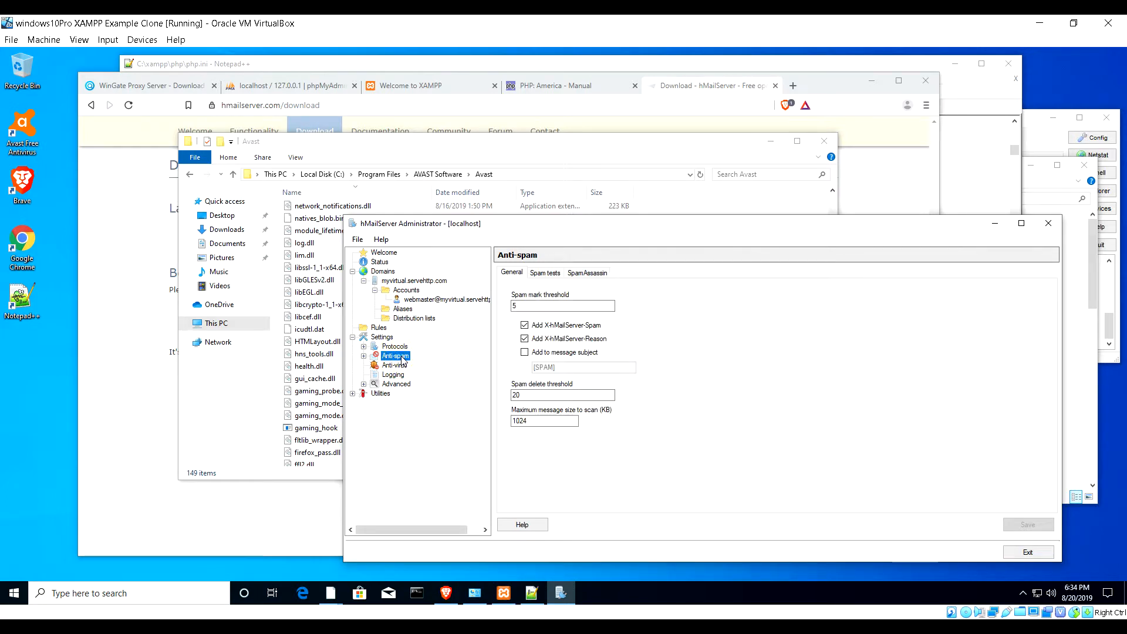
# - Check the SpamAssassin and general anti-spam settings, then expand Protocols to list SMTP, POP3 and IMAP
pyautogui.click(583, 273)
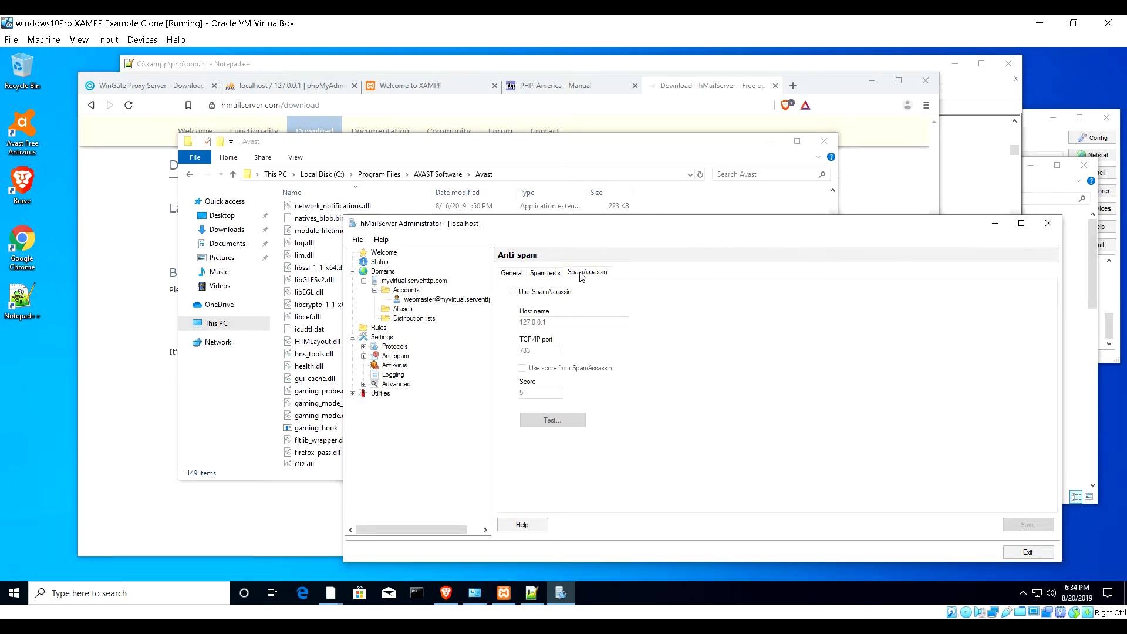
pyautogui.click(514, 273)
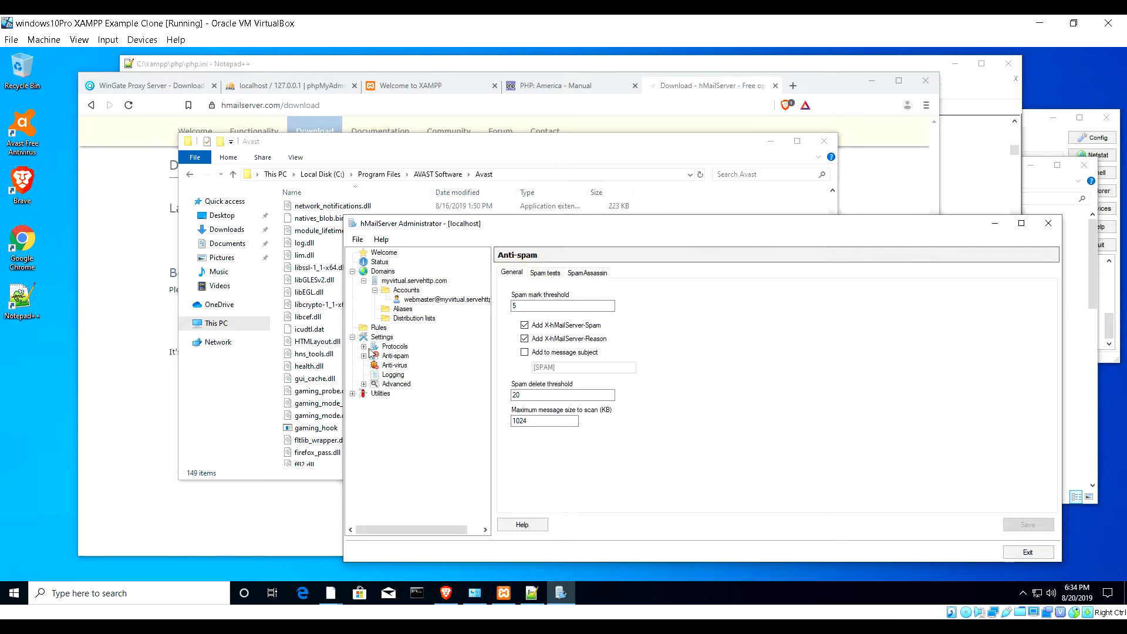
pyautogui.click(364, 347)
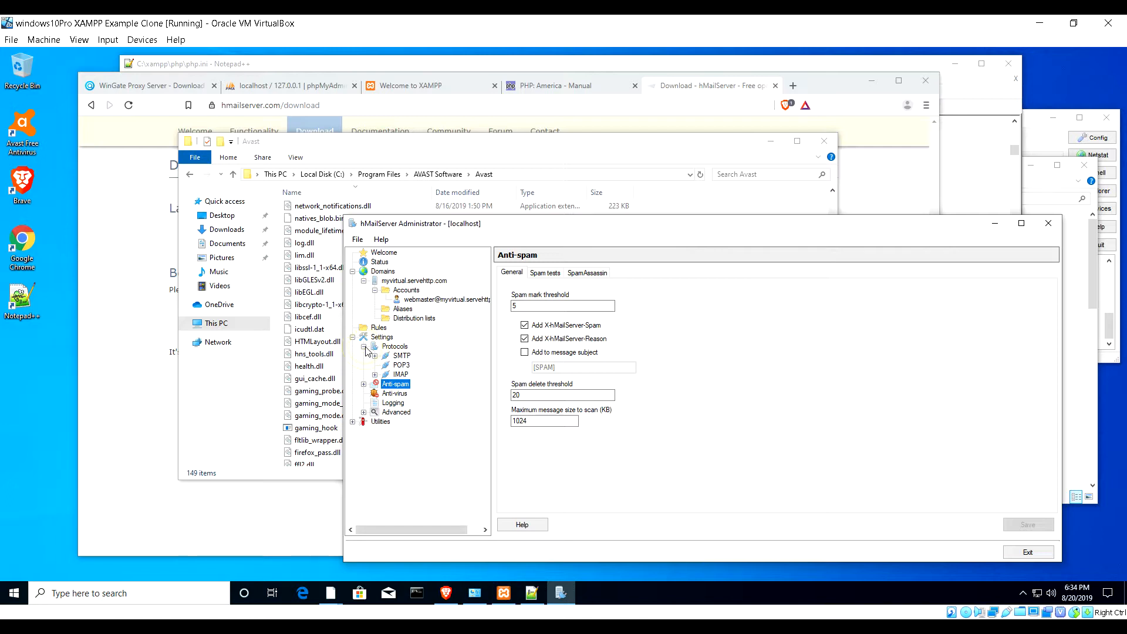
# - Browse the SMTP, POP3 and IMAP protocol settings, revealing SMTP Routes and IMAP Groups
pyautogui.click(402, 357)
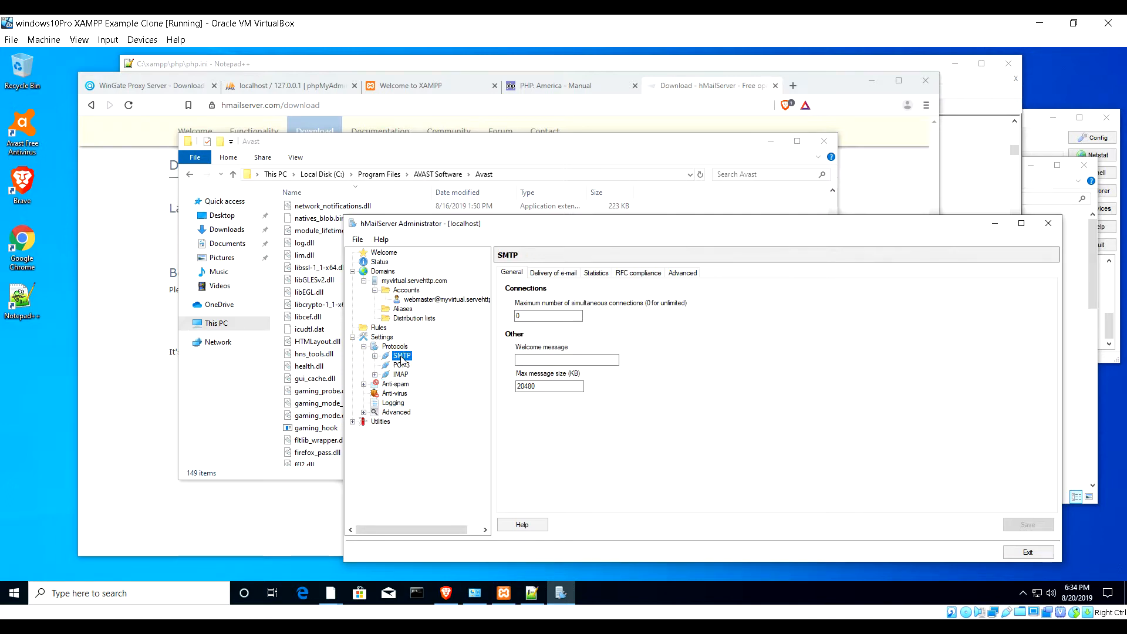
pyautogui.click(375, 356)
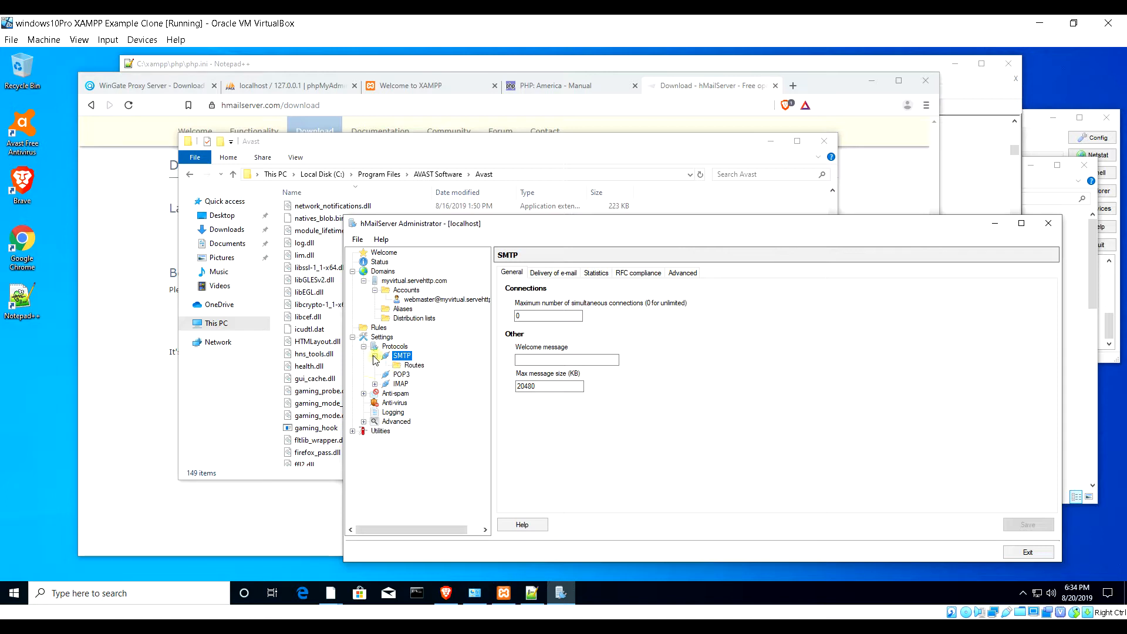
pyautogui.click(405, 375)
pyautogui.click(399, 384)
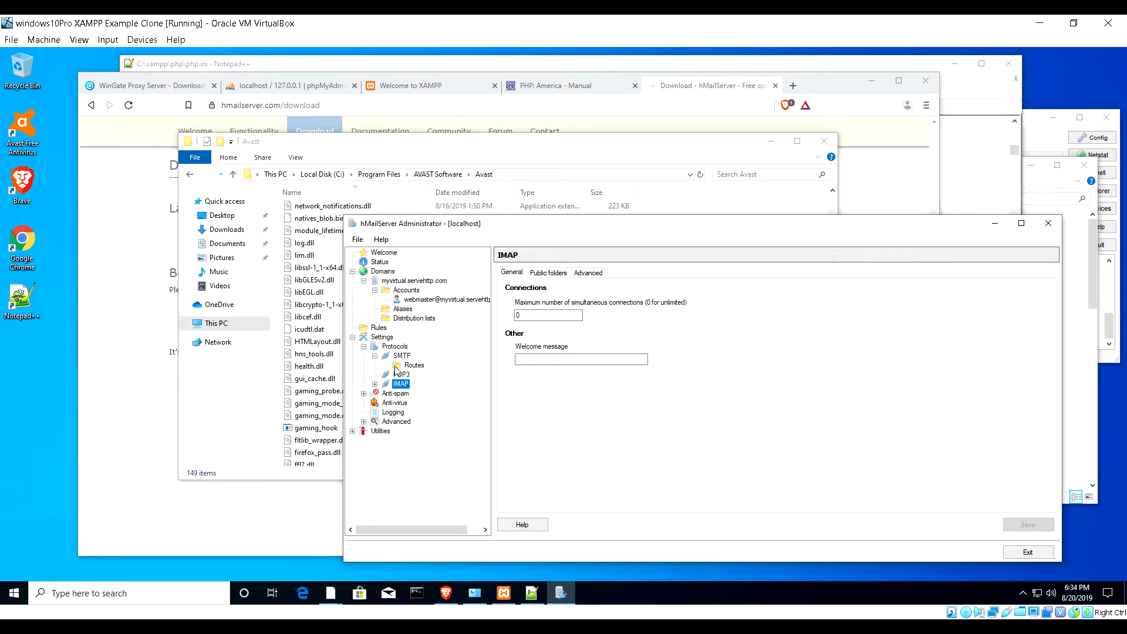
pyautogui.click(375, 384)
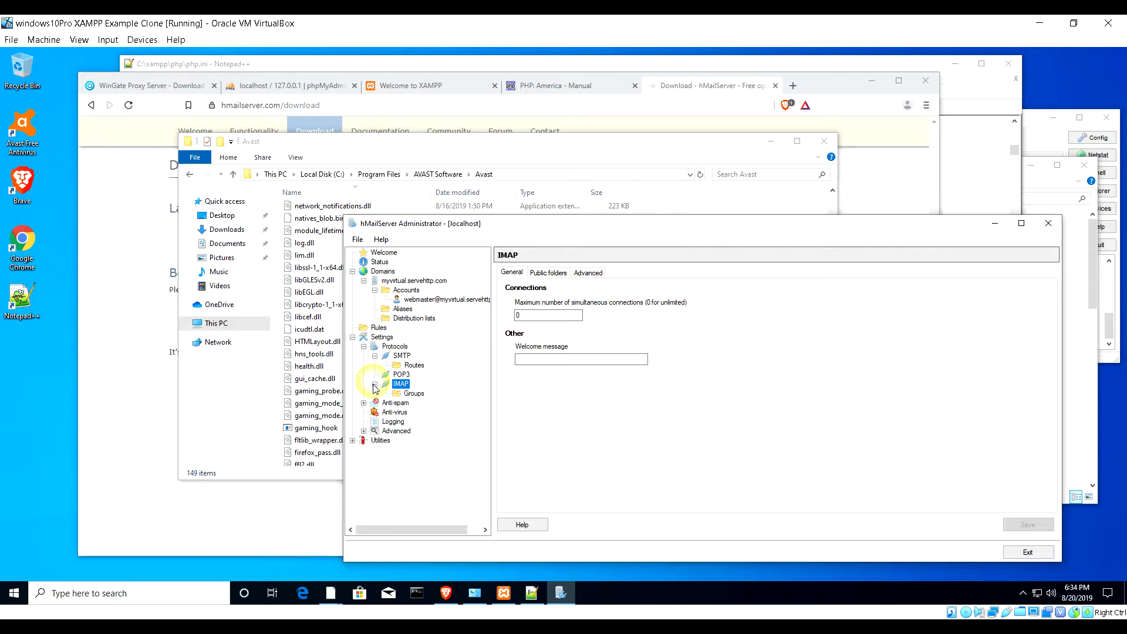
# - Review SMTP Advanced and Delivery of e-mail settings: 4 retries, 60 minutes apart, relayer port 25
pyautogui.click(402, 355)
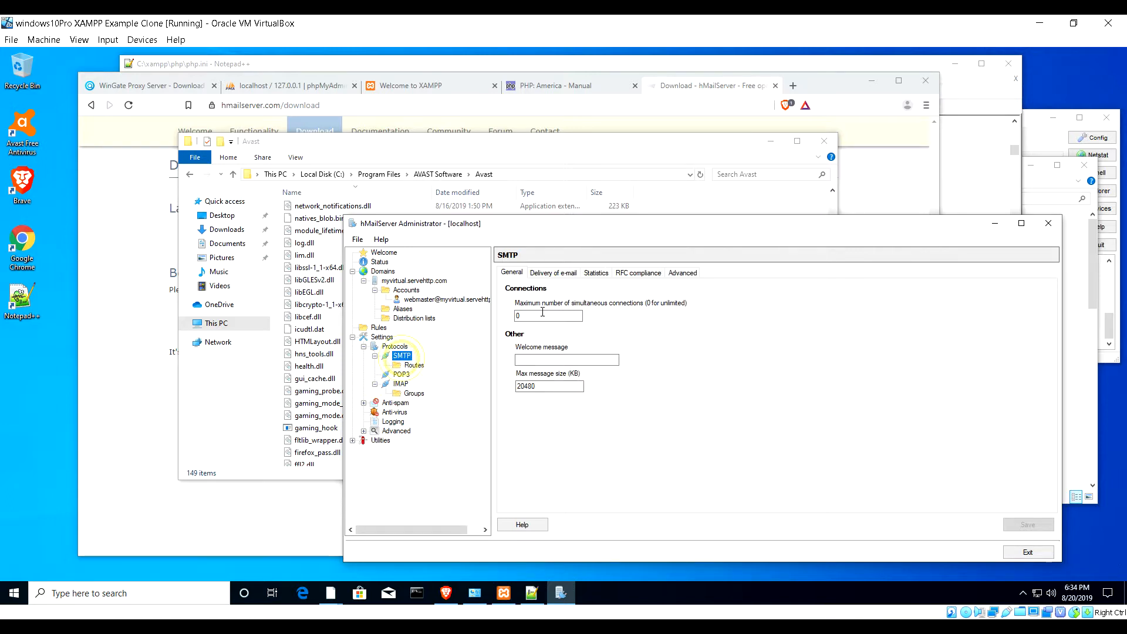
pyautogui.click(680, 273)
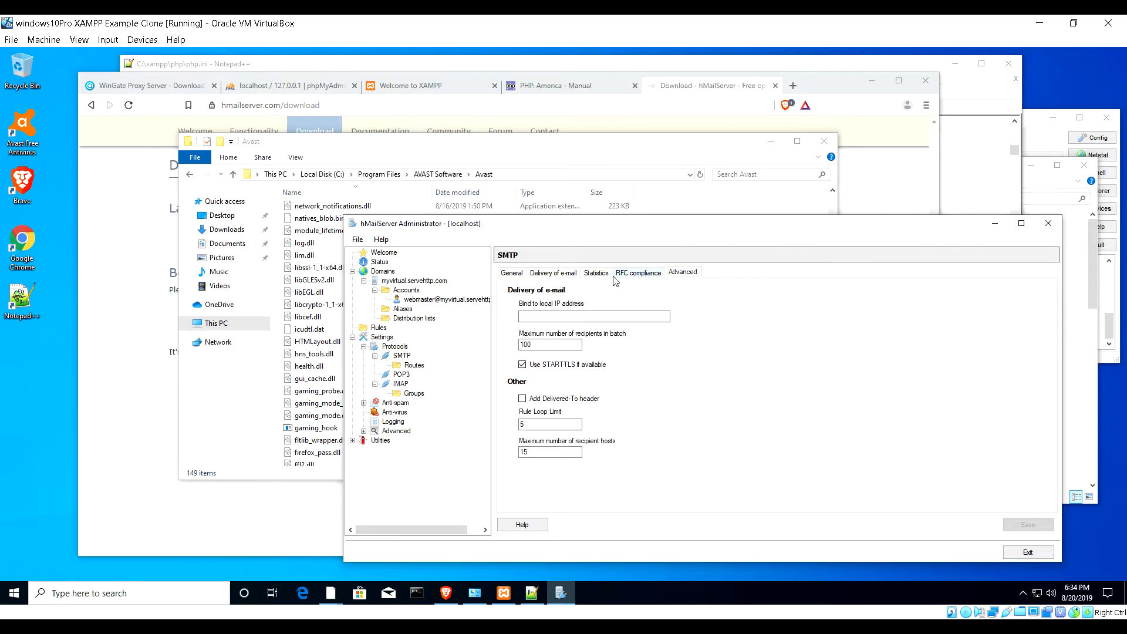
pyautogui.click(557, 274)
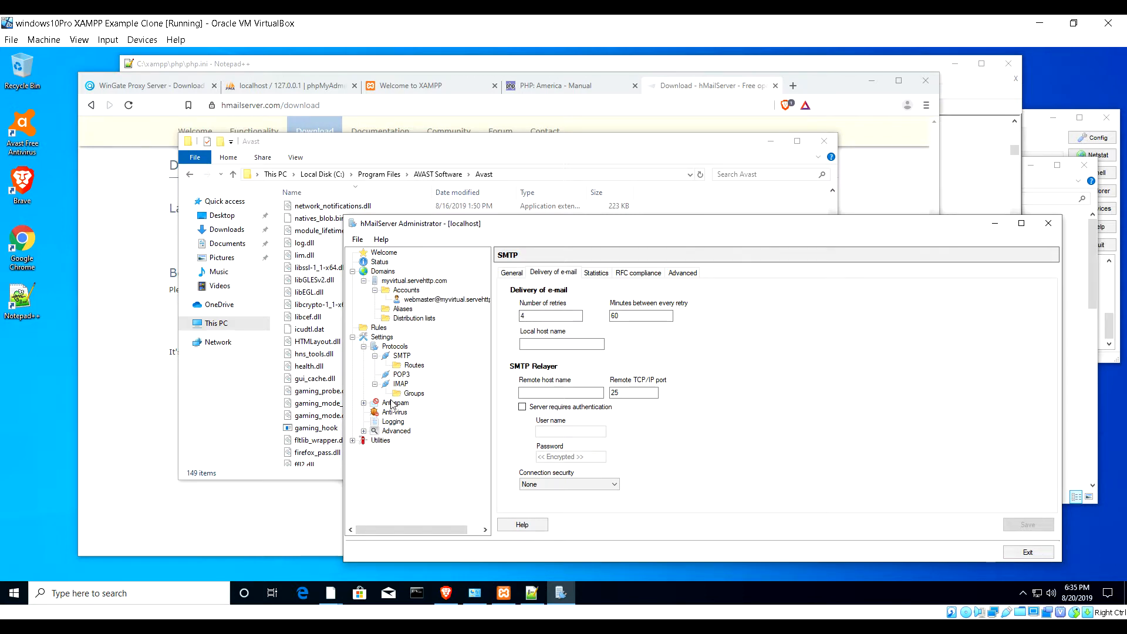
# - Inspect the TCP/IP port entries 25, 587, 110 and 143 under Advanced
pyautogui.click(364, 431)
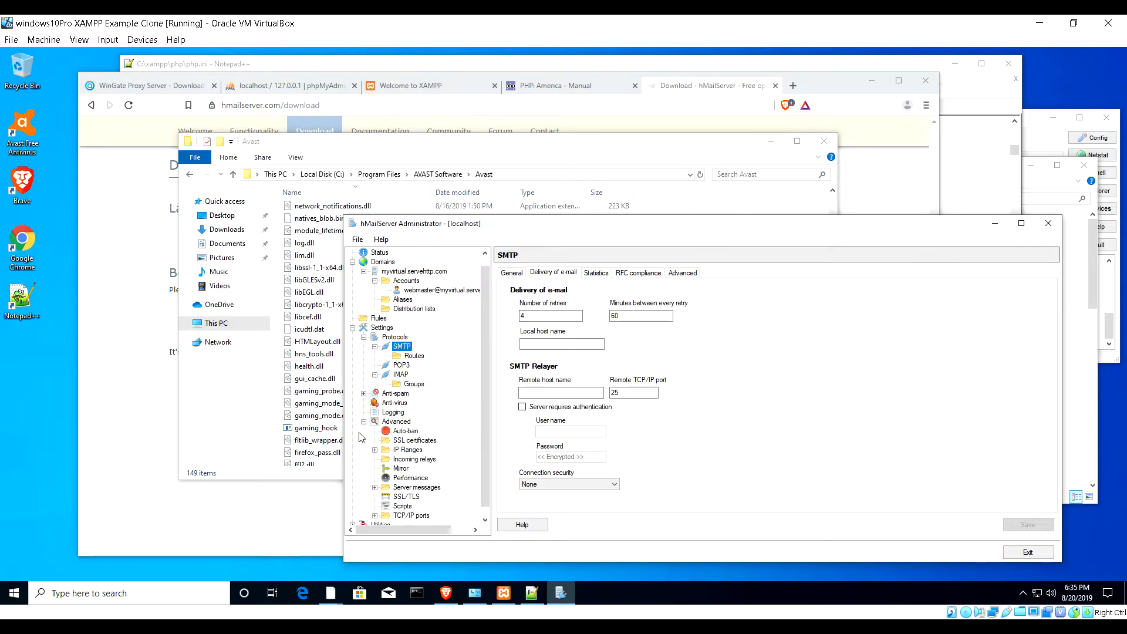
pyautogui.click(383, 515)
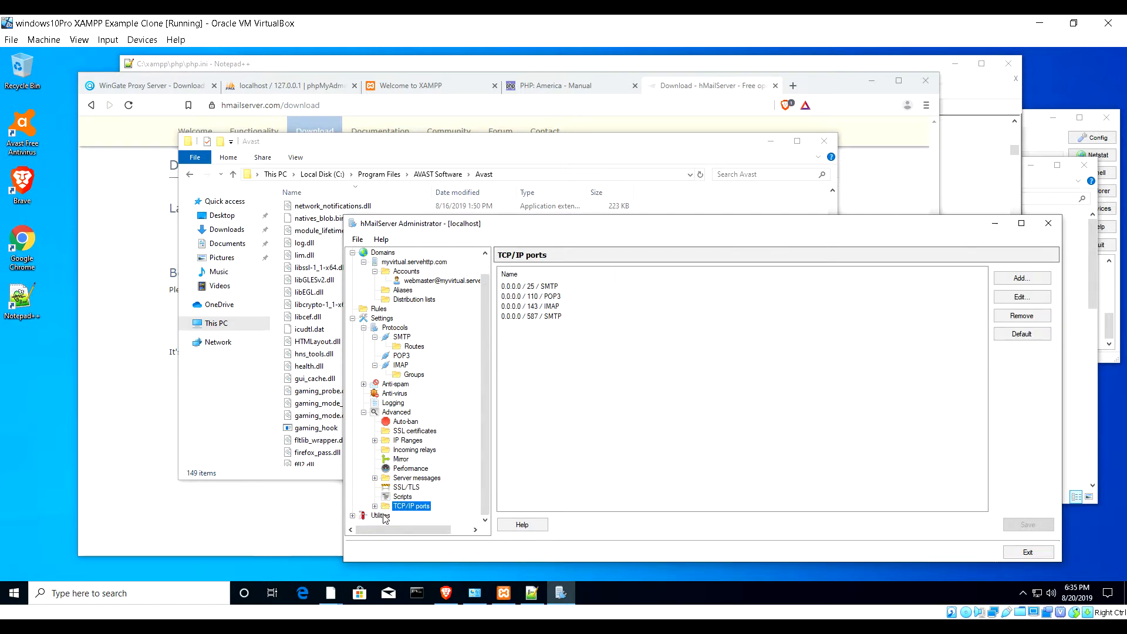
pyautogui.click(375, 506)
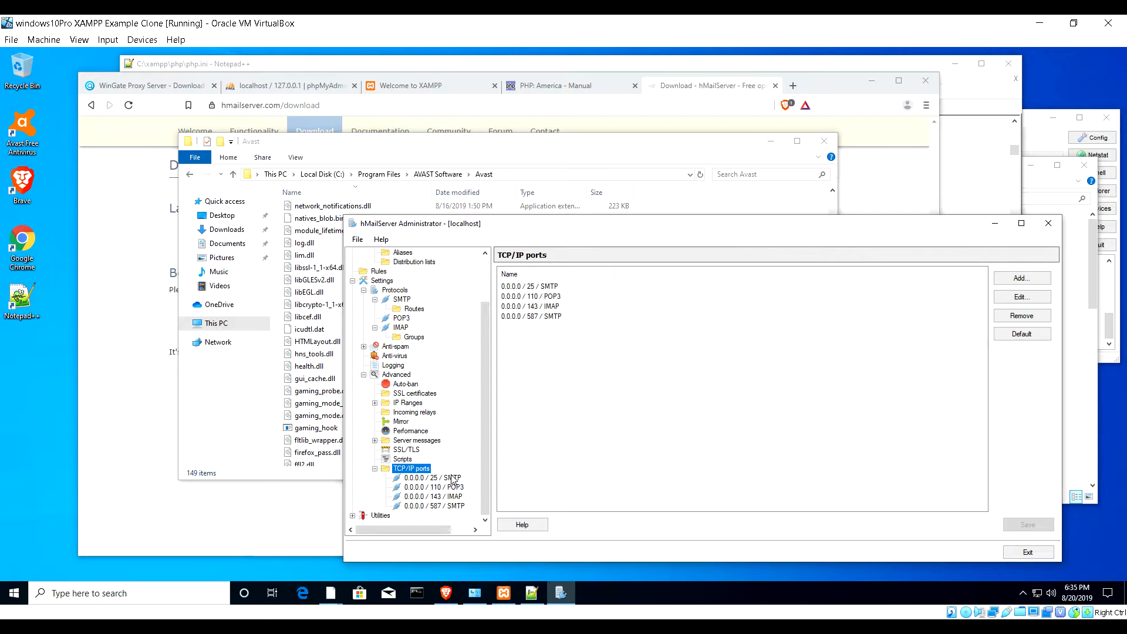
pyautogui.click(451, 477)
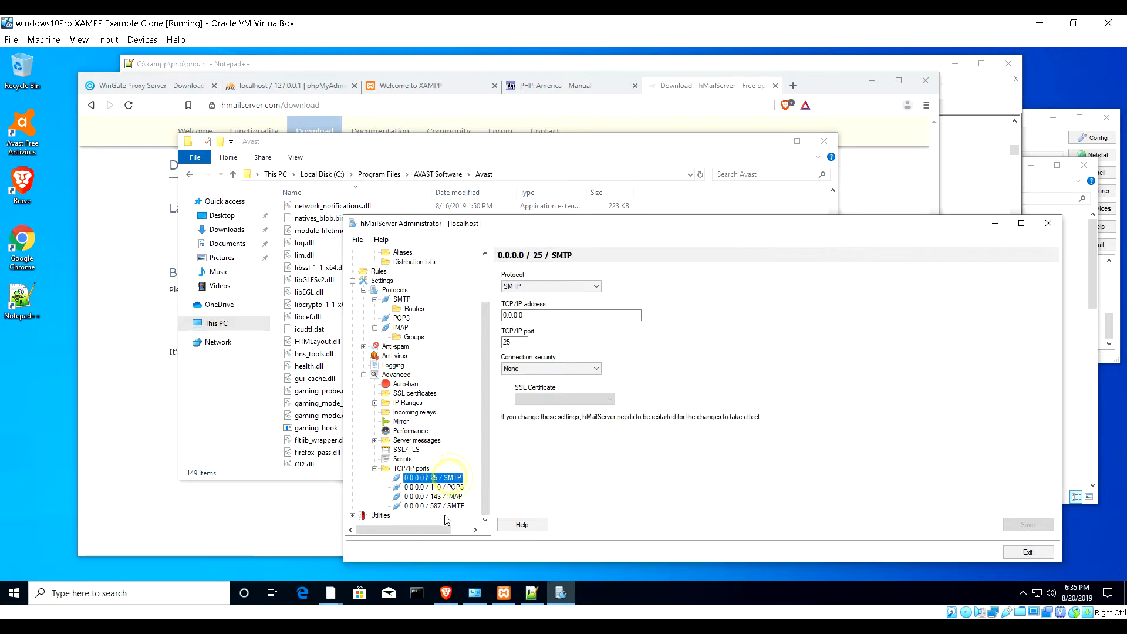
pyautogui.click(447, 506)
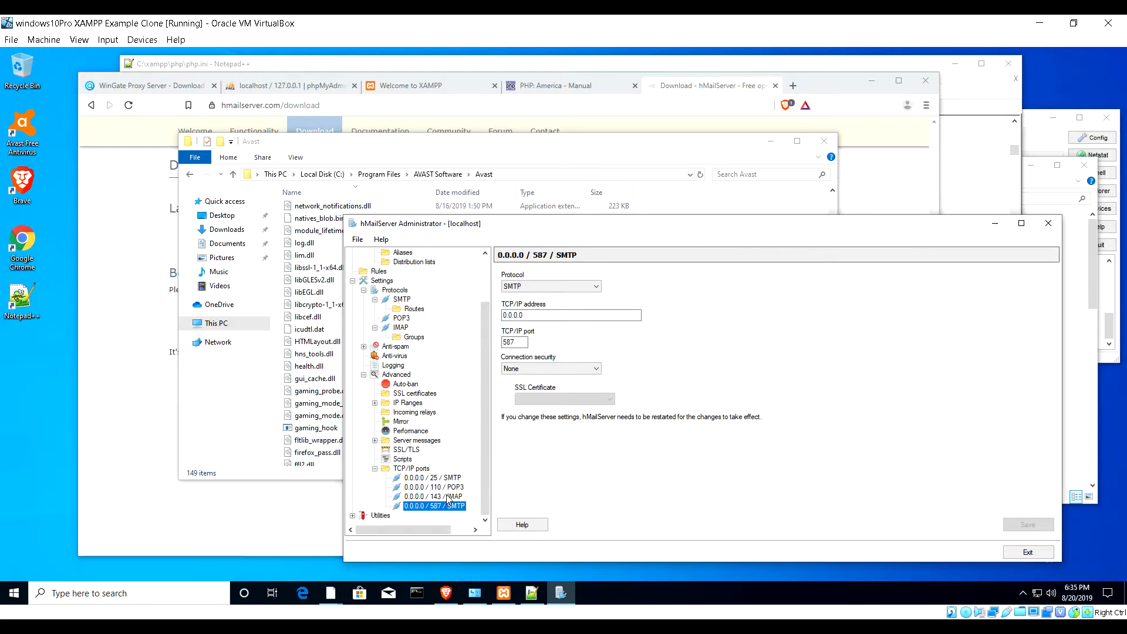
pyautogui.click(447, 498)
pyautogui.click(449, 488)
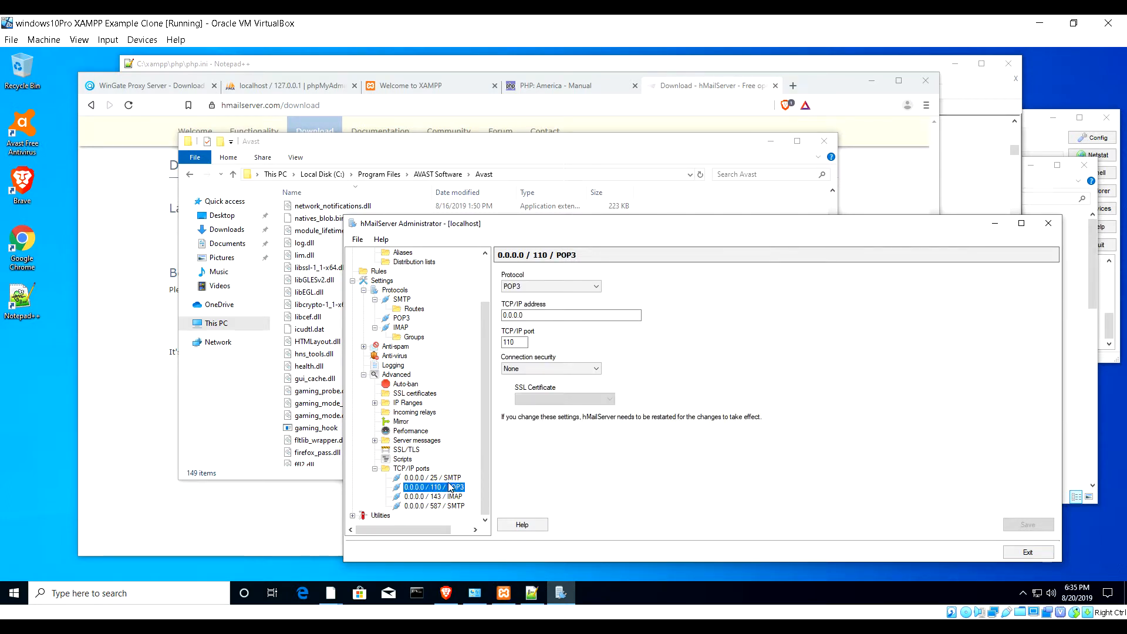
pyautogui.click(451, 478)
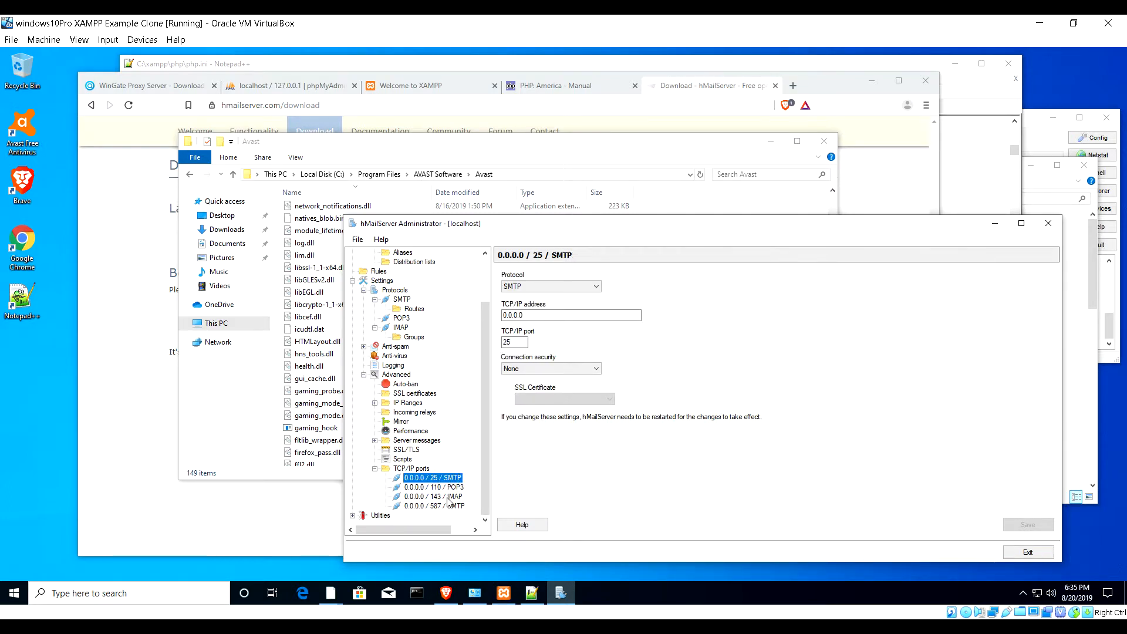
pyautogui.click(449, 497)
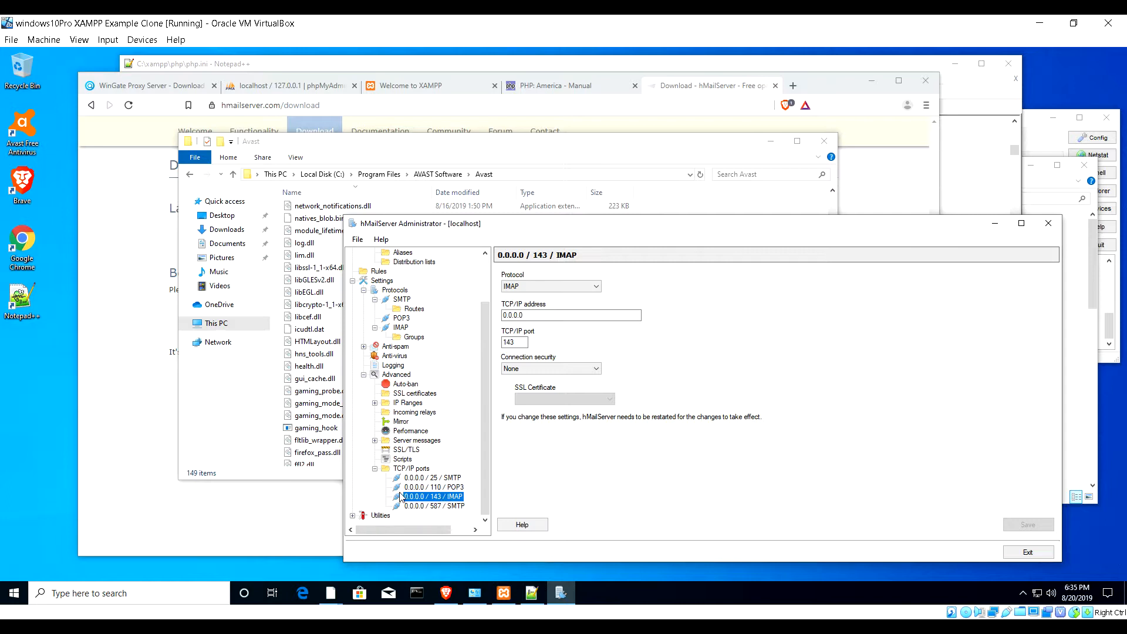
# - Uncheck TLS v1.0 and v1.1 under SSL/TLS, save, and restart the server
pyautogui.click(397, 450)
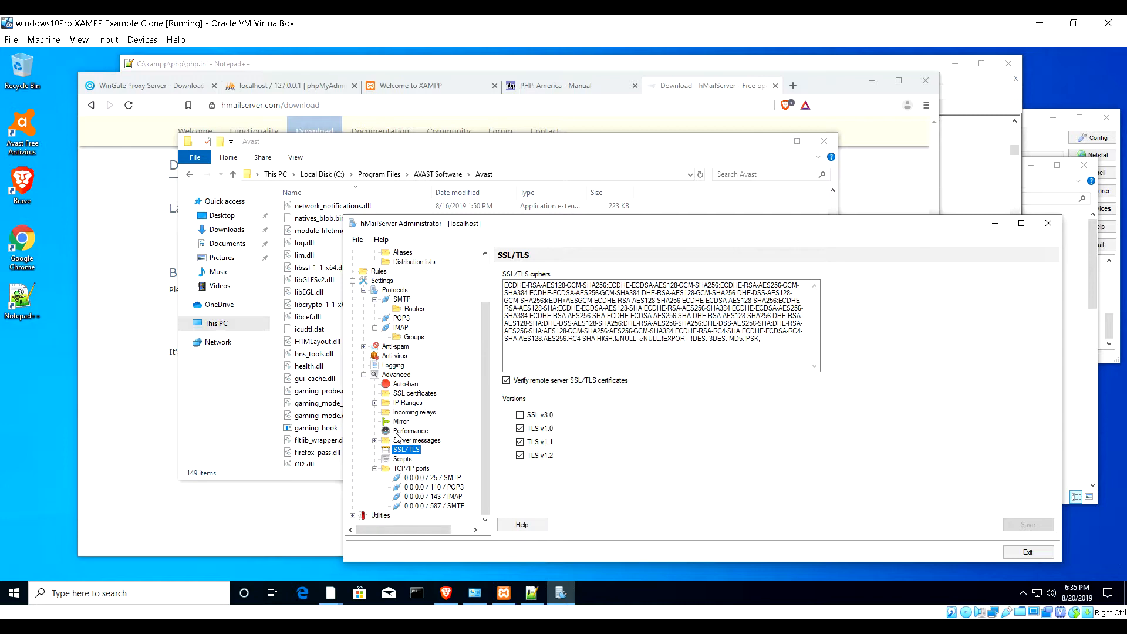
pyautogui.click(520, 439)
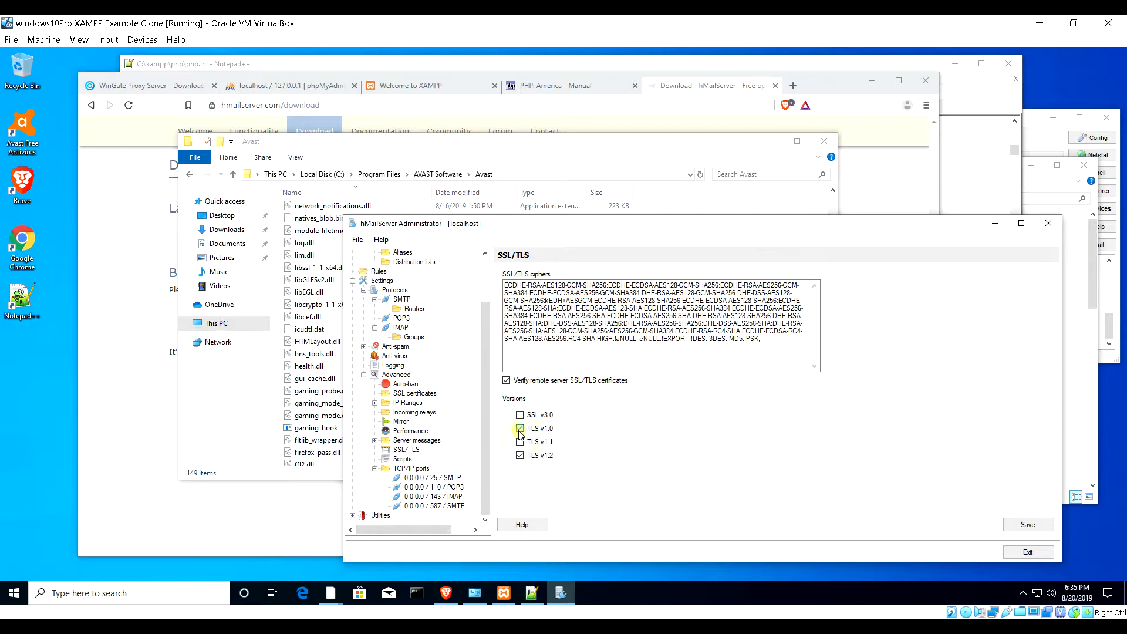
pyautogui.click(519, 428)
pyautogui.click(1028, 524)
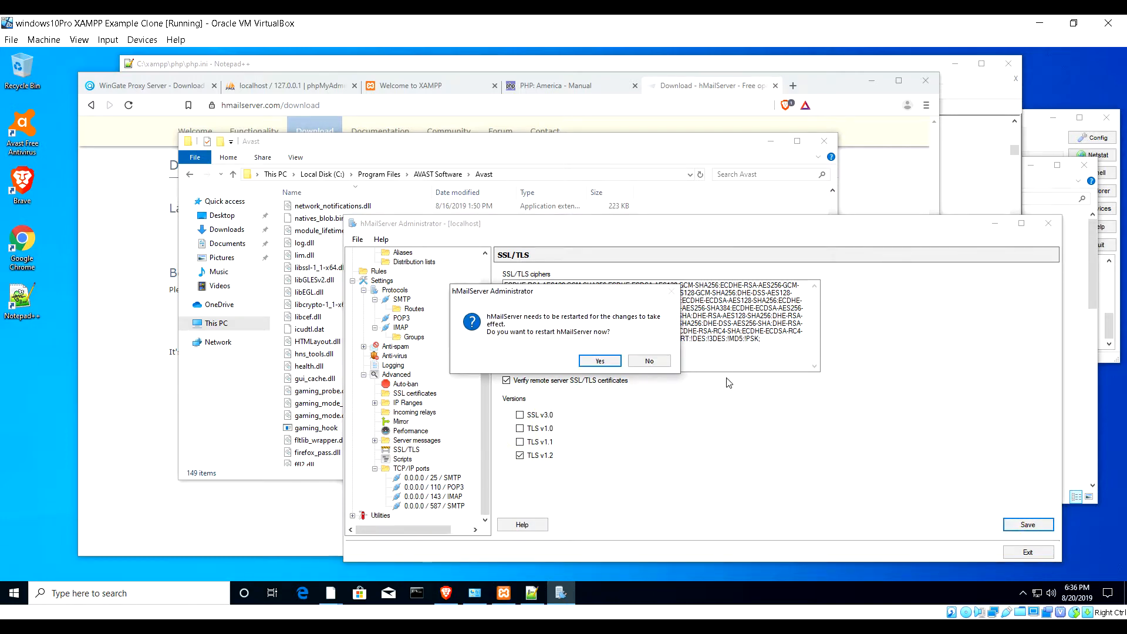
pyautogui.click(600, 360)
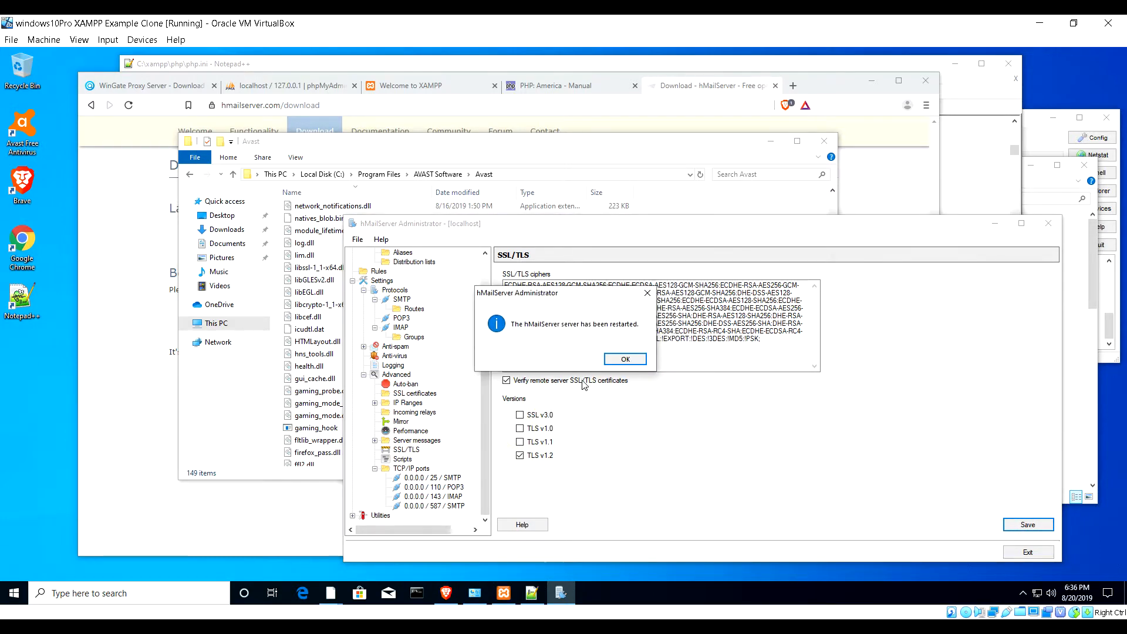
pyautogui.click(604, 361)
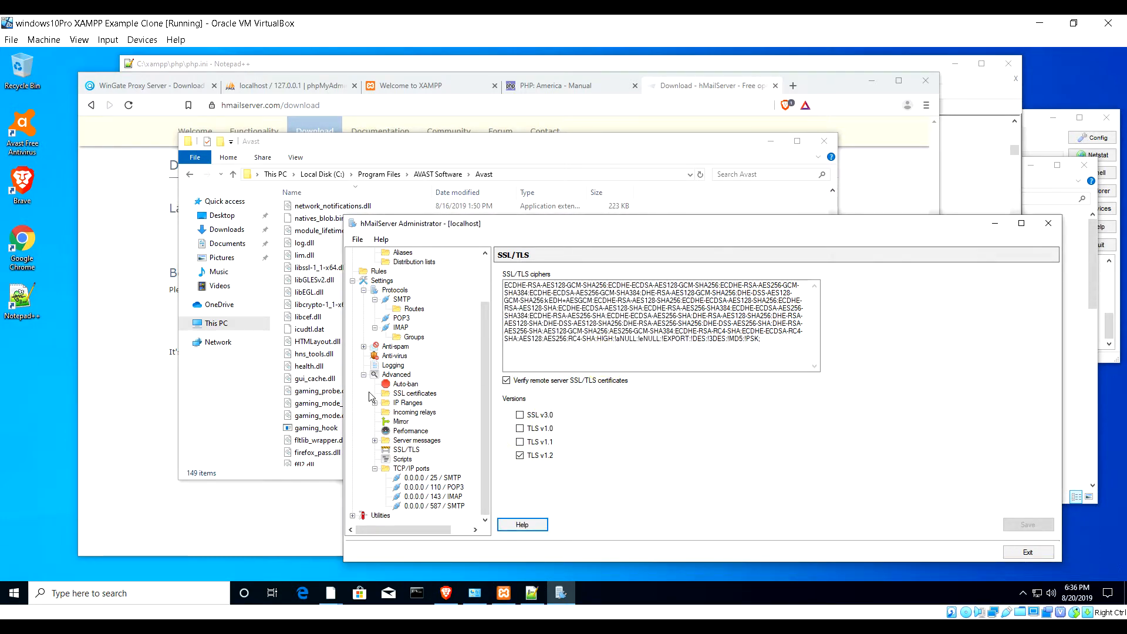
pyautogui.scroll(2, 370, 397)
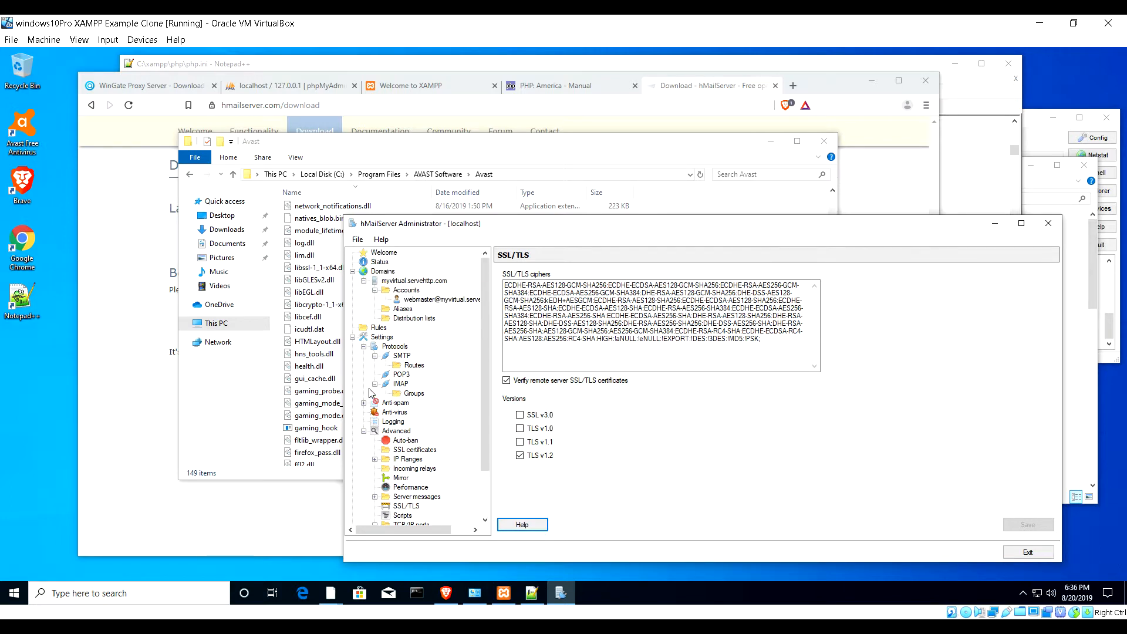
# - Add the 'info' account with a password, saving despite the weak-password warning
pyautogui.click(406, 290)
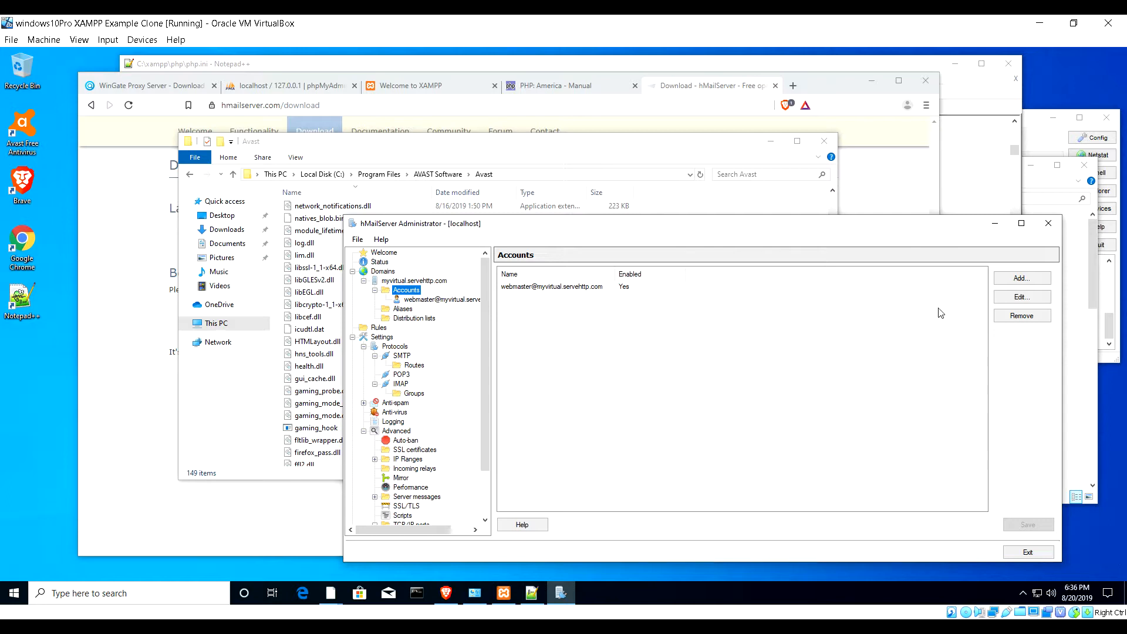
pyautogui.click(1022, 278)
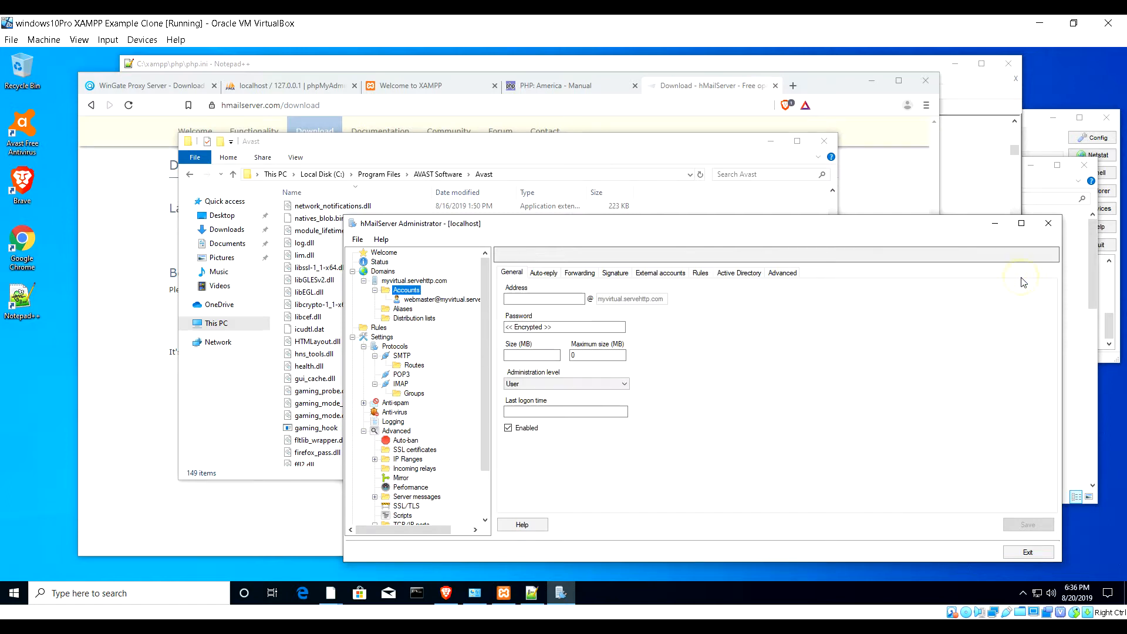
pyautogui.click(559, 299)
pyautogui.write('info')
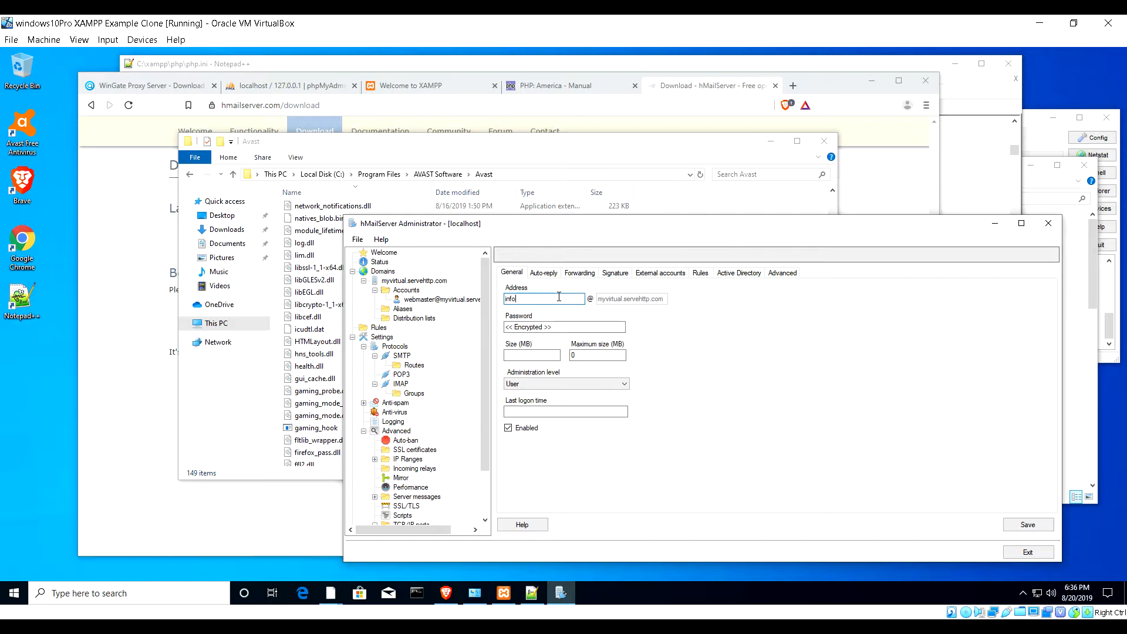
pyautogui.click(554, 326)
pyautogui.write('test')
pyautogui.click(1028, 524)
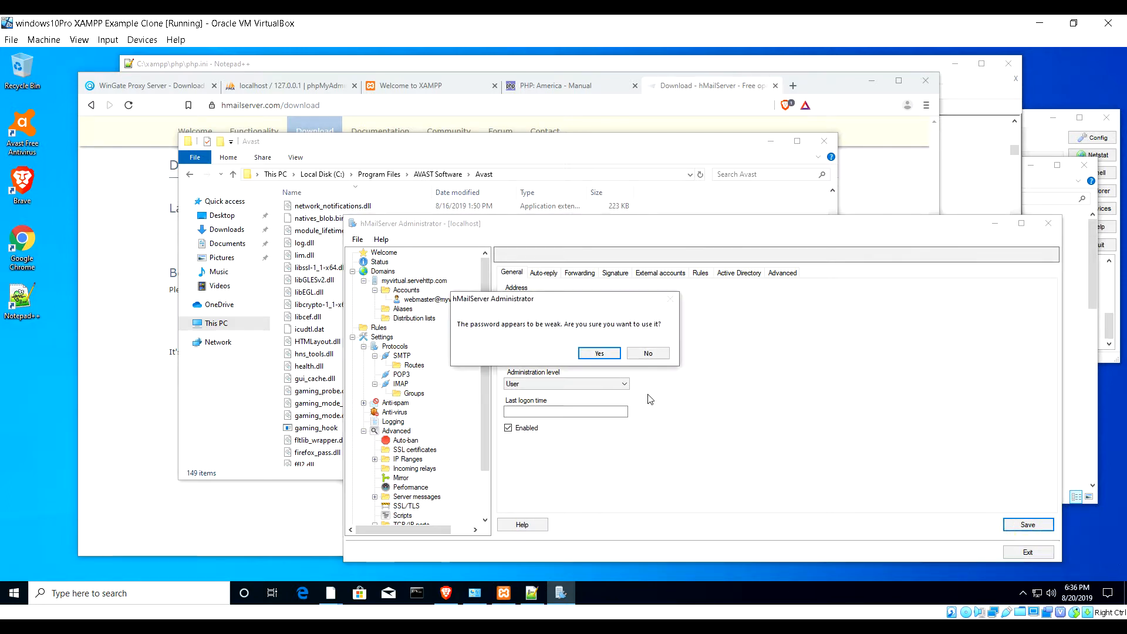
pyautogui.click(594, 353)
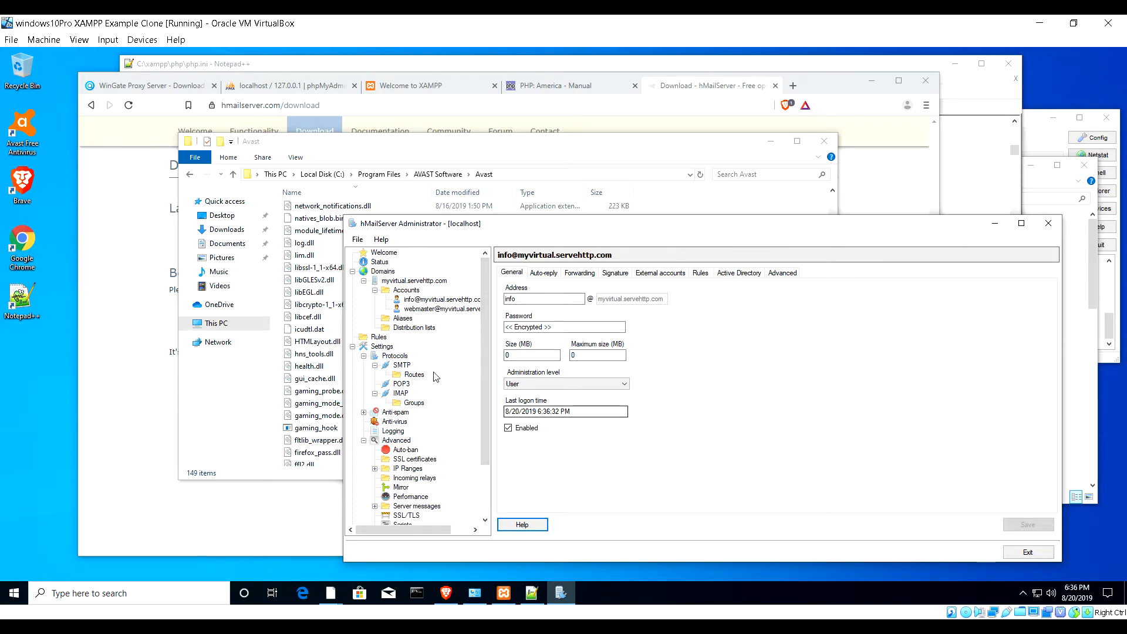
pyautogui.click(376, 264)
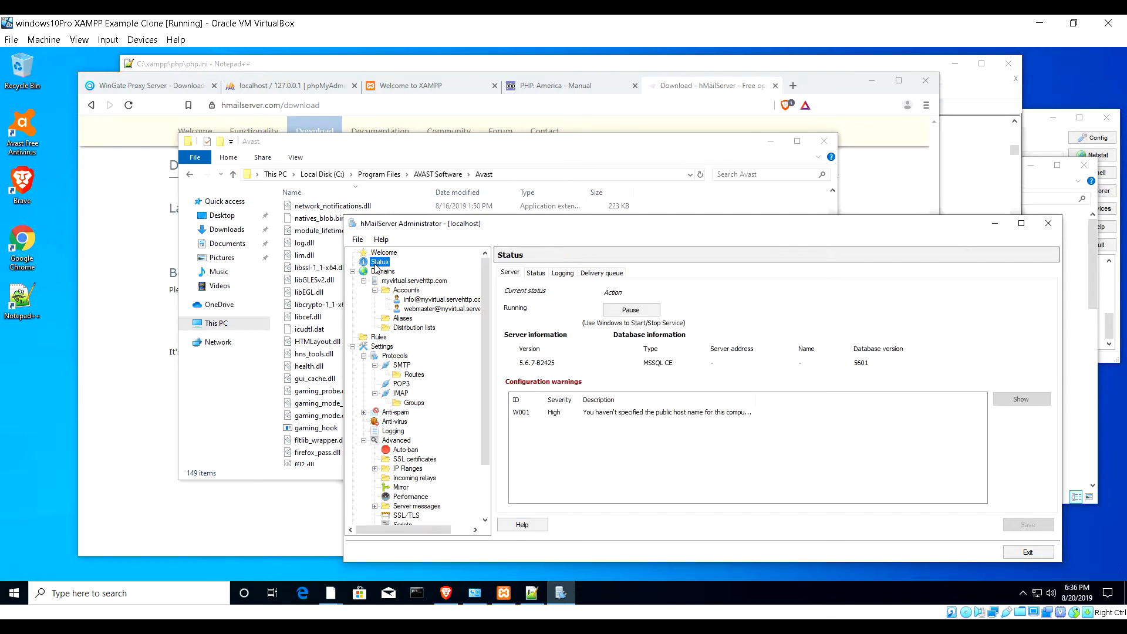
# - Pause and resume the server, then read warning W001 about the missing public host name
pyautogui.click(630, 311)
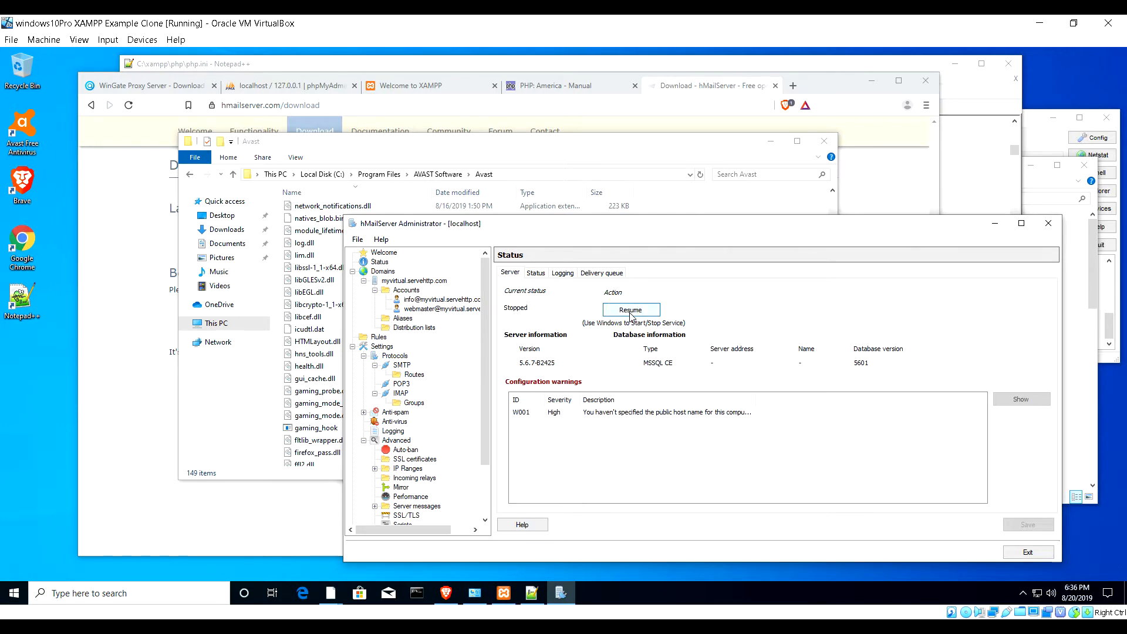
pyautogui.click(631, 313)
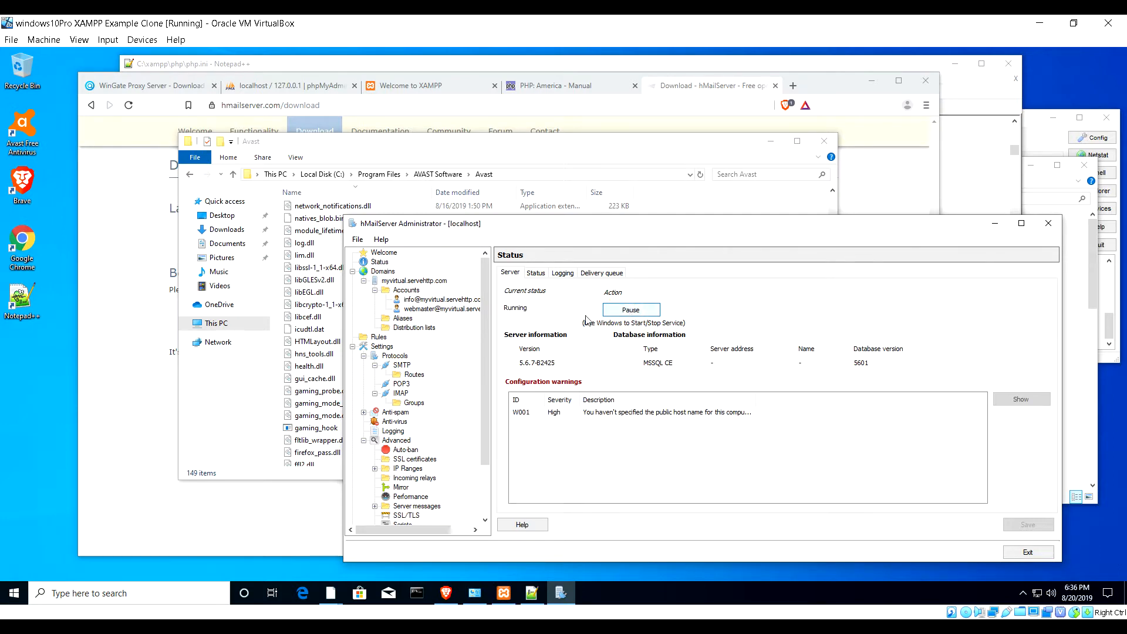
pyautogui.click(606, 413)
pyautogui.click(1025, 401)
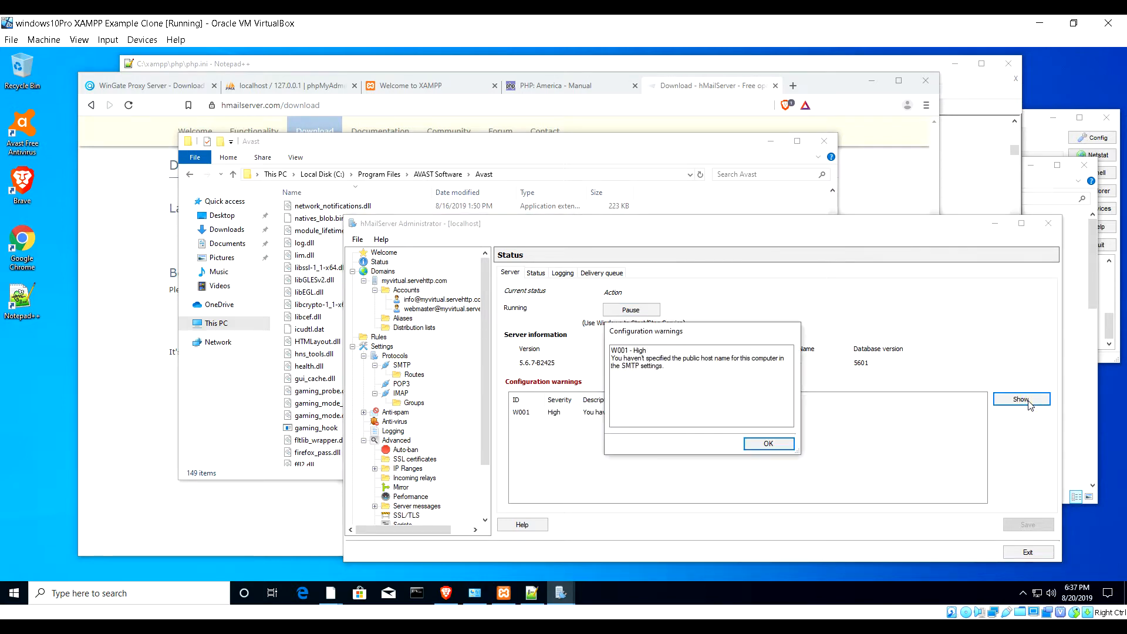
pyautogui.click(768, 444)
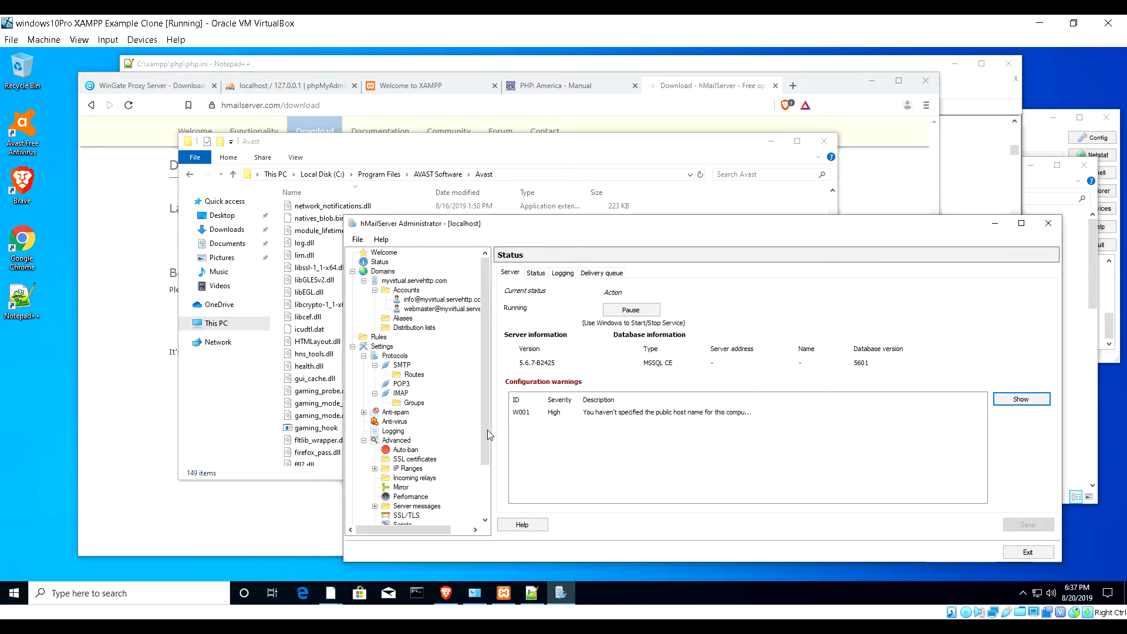
pyautogui.moveTo(485, 456); pyautogui.dragTo(488, 513)
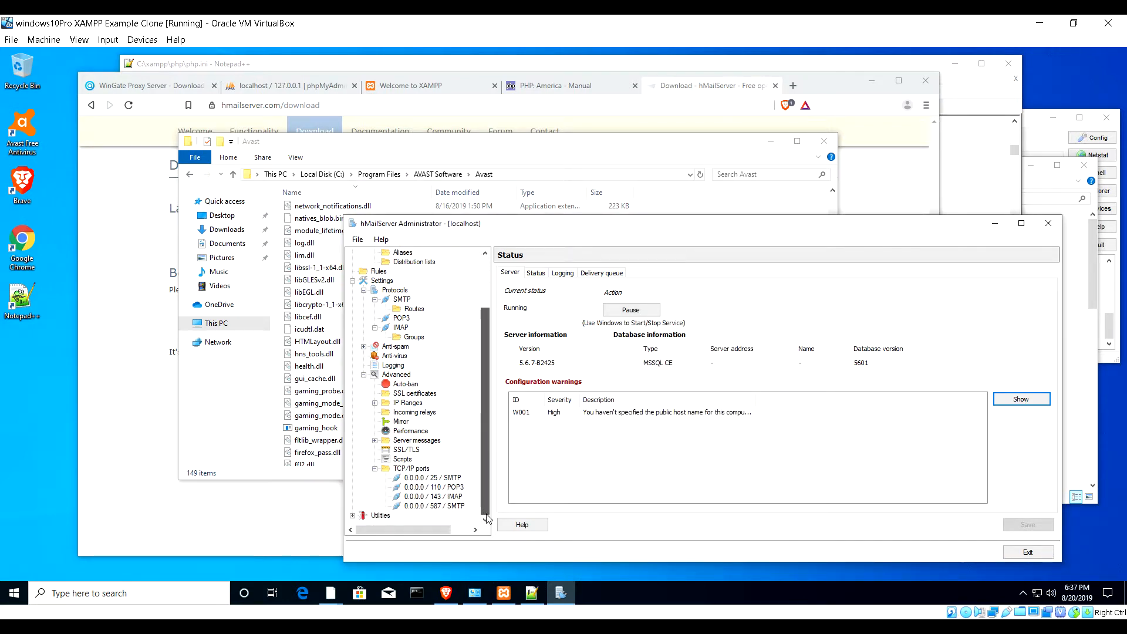
# - Save myvirtual.servehttp.com as the SMTP local host name and confirm W001 cleared on Status
pyautogui.click(402, 300)
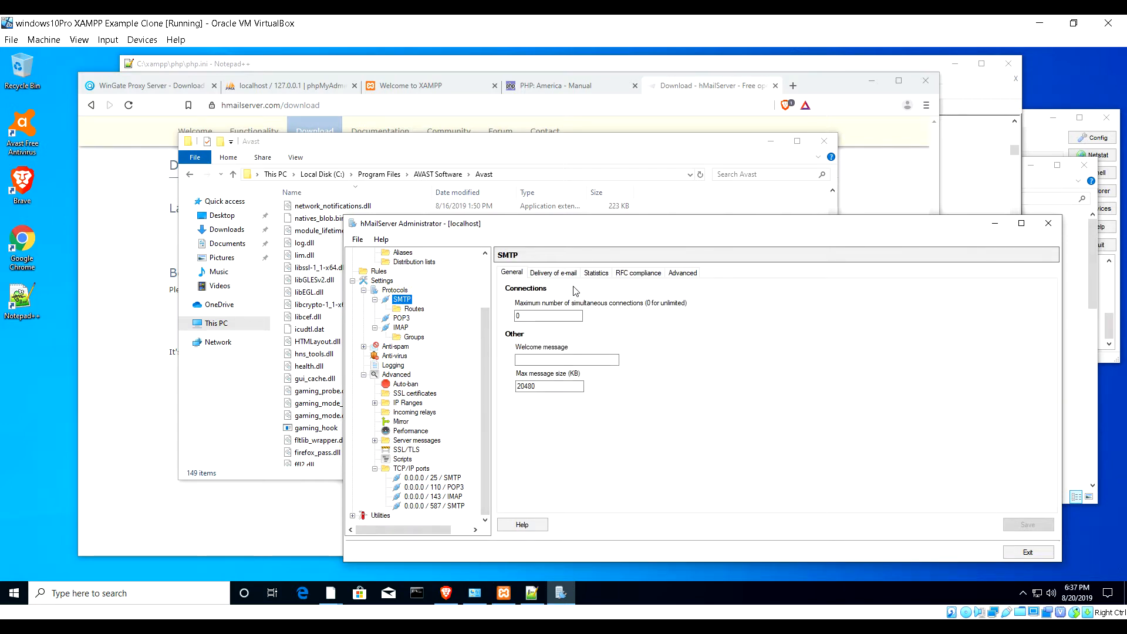
pyautogui.click(554, 274)
pyautogui.click(542, 343)
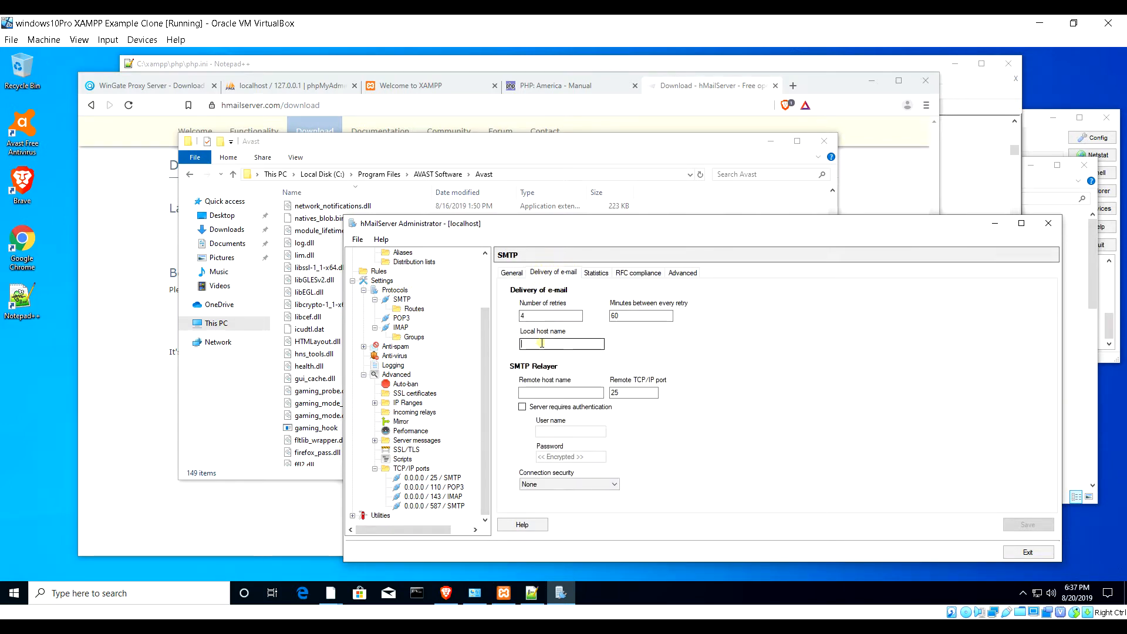
pyautogui.write('myvirtual.servehttp.com')
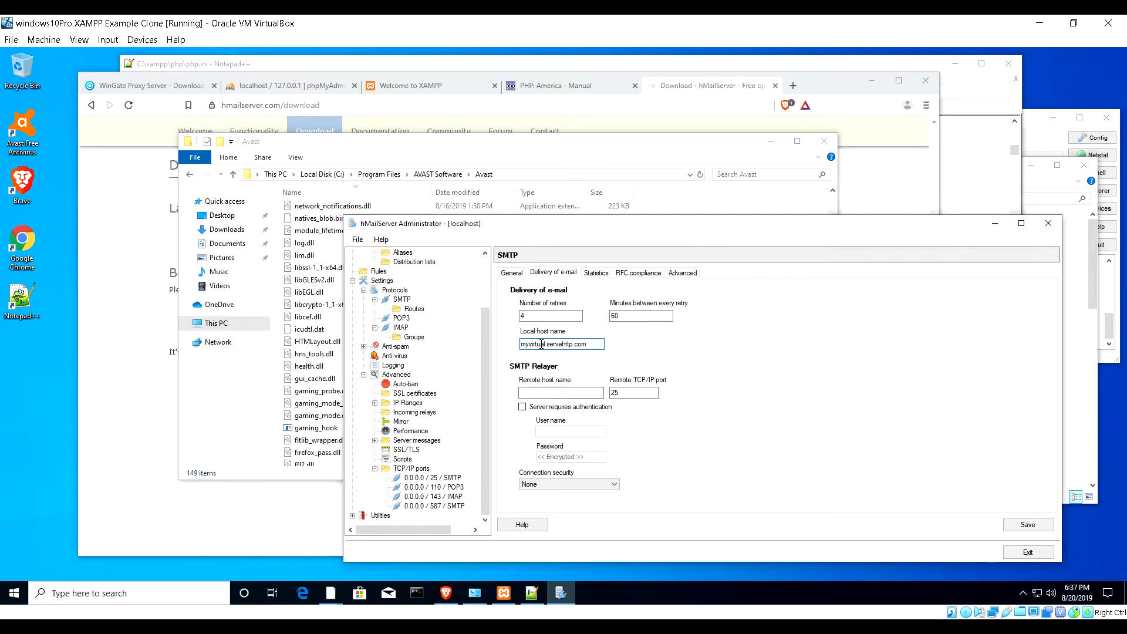
pyautogui.click(1030, 525)
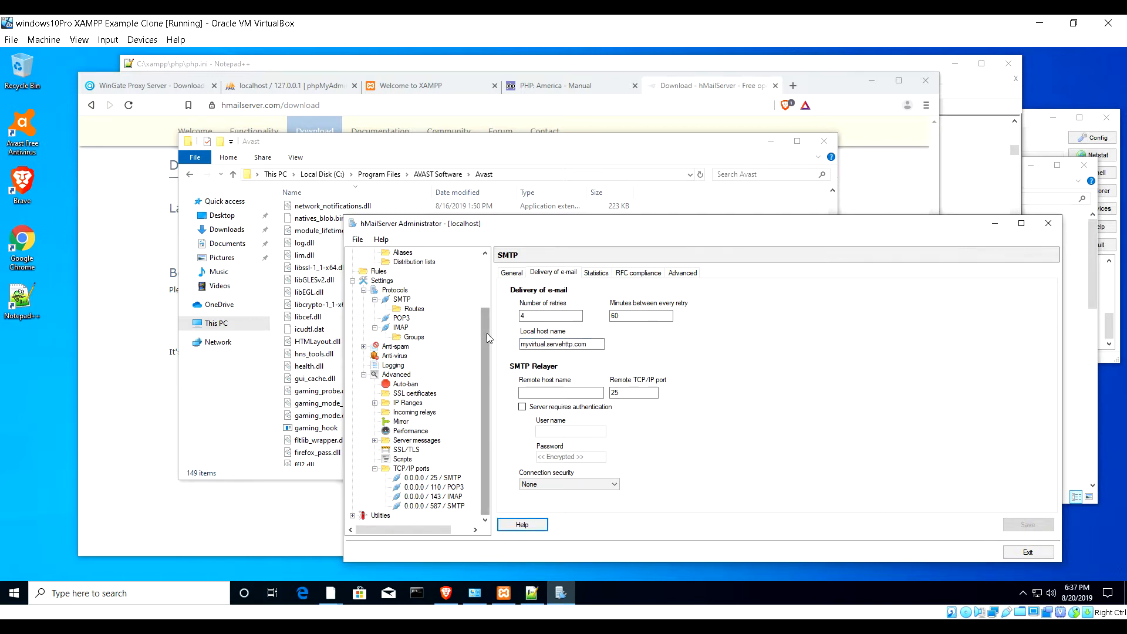
pyautogui.scroll(3, 488, 333)
pyautogui.click(378, 262)
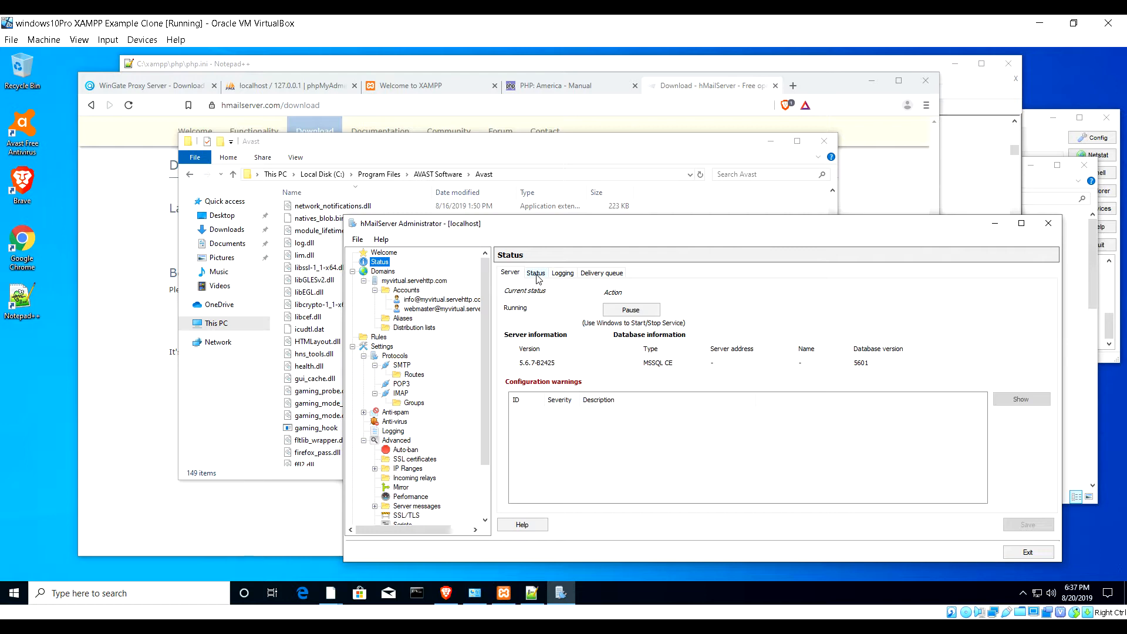
pyautogui.click(562, 273)
# - Start live logging and refresh the delivery queue, which shows 0 messages
pyautogui.click(537, 292)
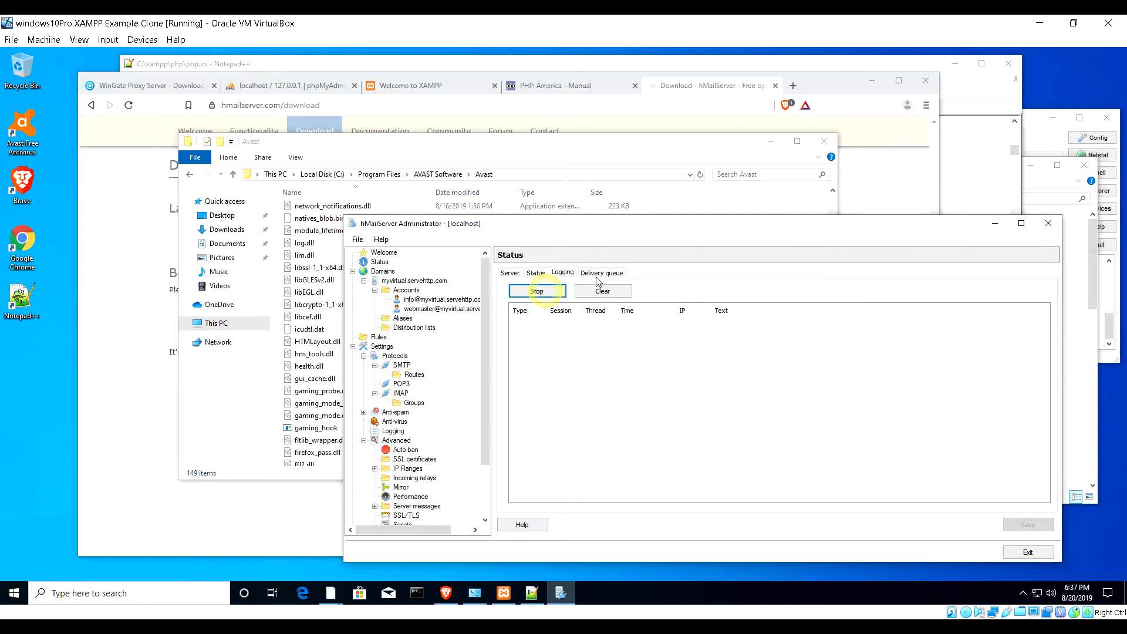
pyautogui.click(599, 274)
pyautogui.click(553, 297)
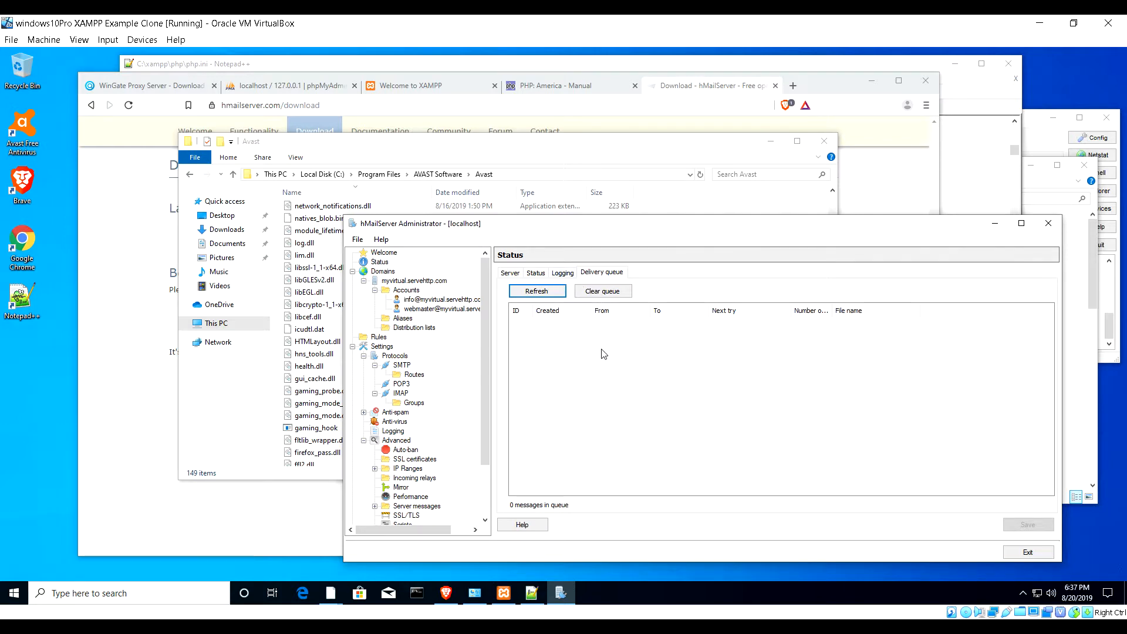
pyautogui.click(567, 273)
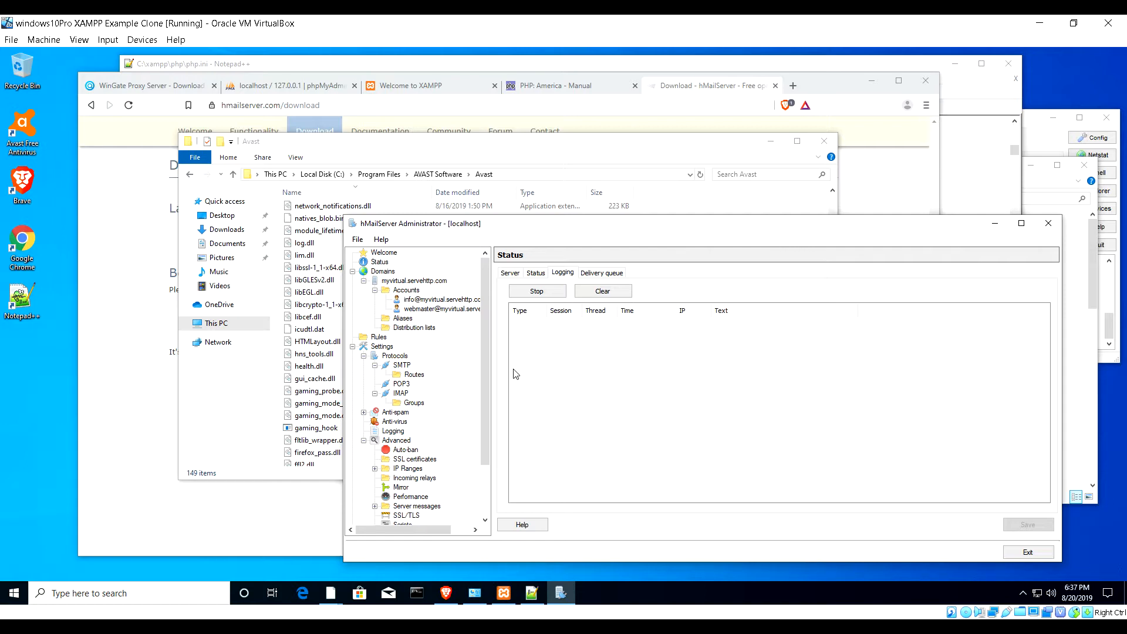
# - Search 'firewall' in Start and open 'Allow an app through Windows Firewall'
pyautogui.click(94, 594)
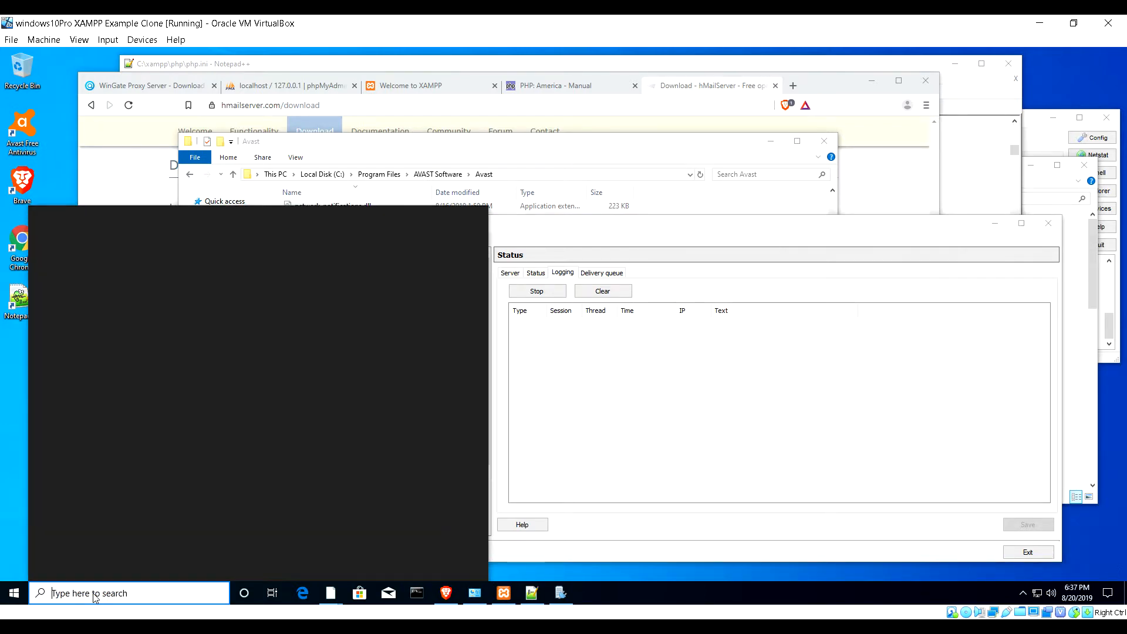
pyautogui.write('fi')
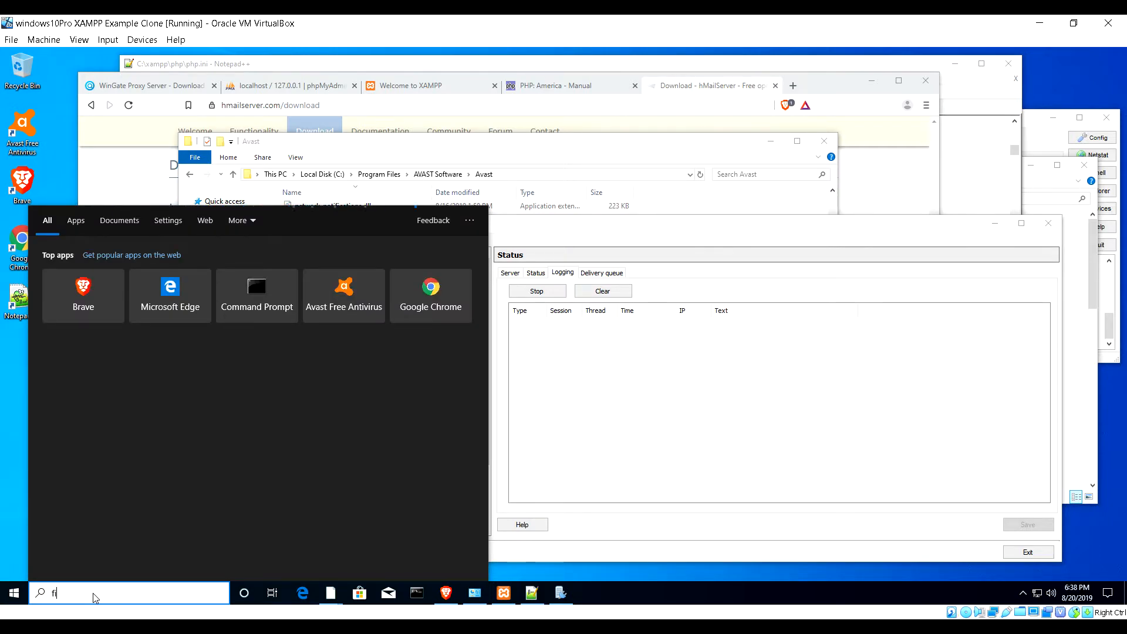
pyautogui.write('rewal')
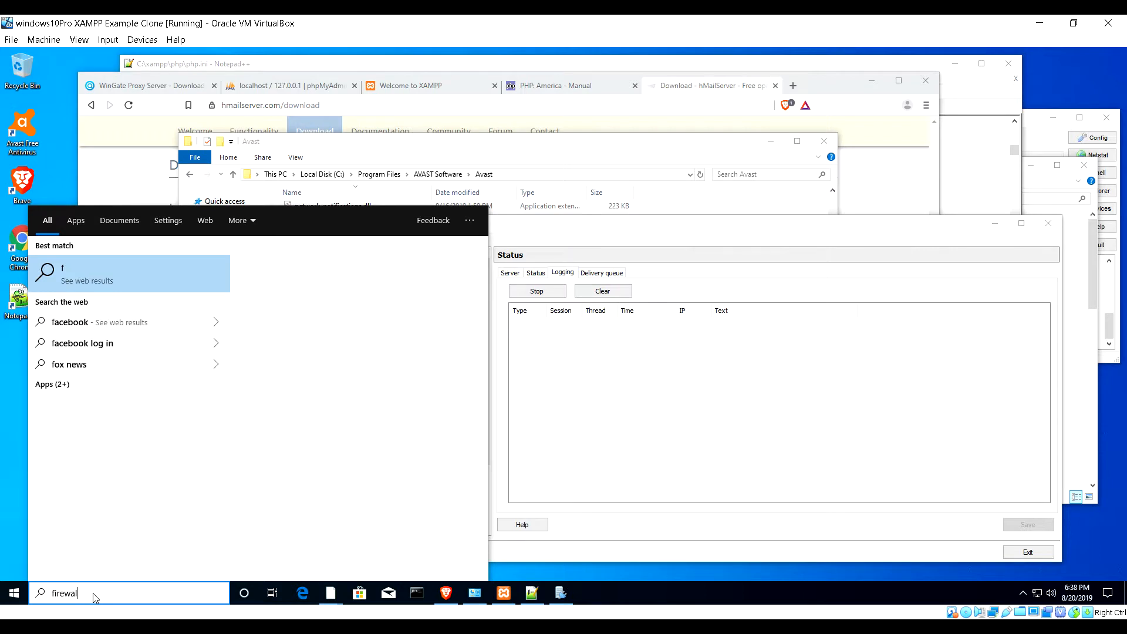
pyautogui.write('l')
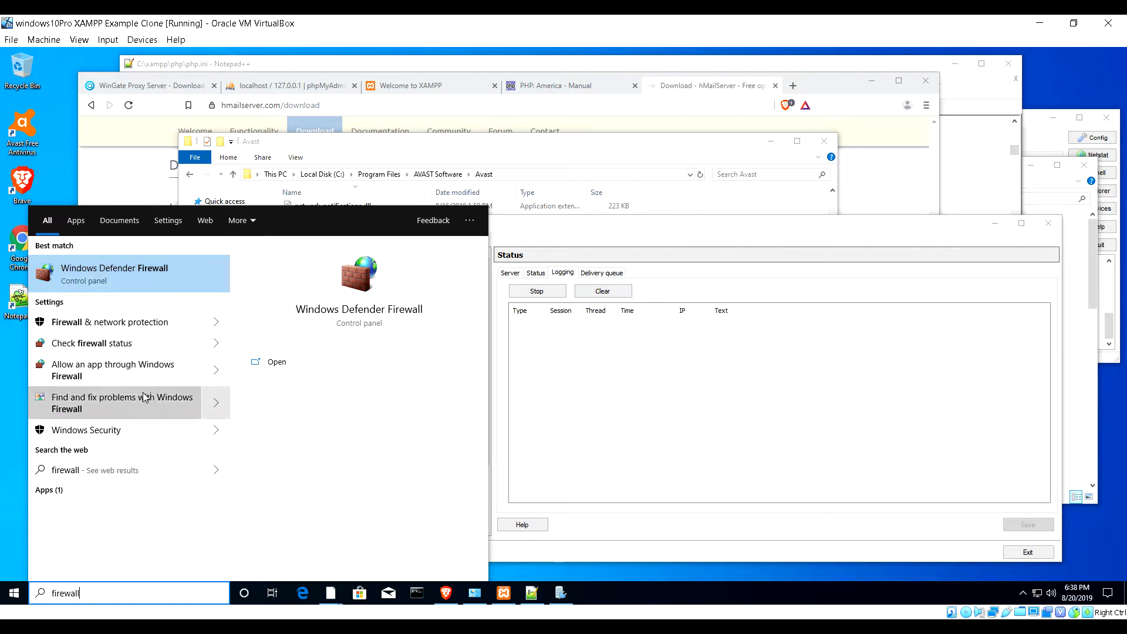
pyautogui.click(145, 362)
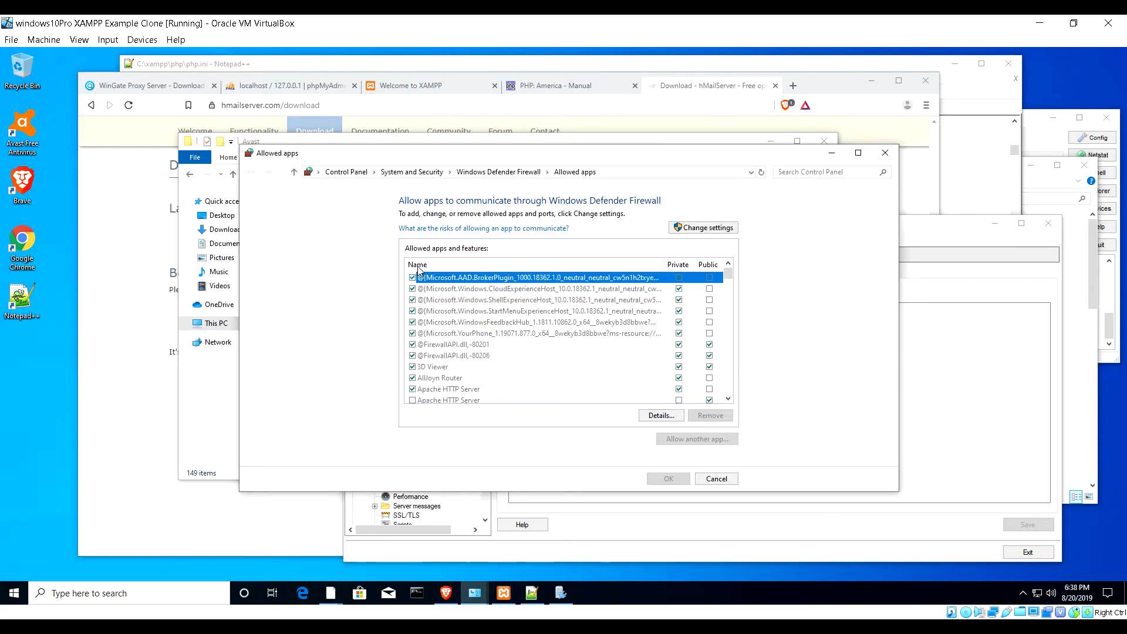
# - Return to the main firewall settings and open the Advanced Security console maximized
pyautogui.click(510, 174)
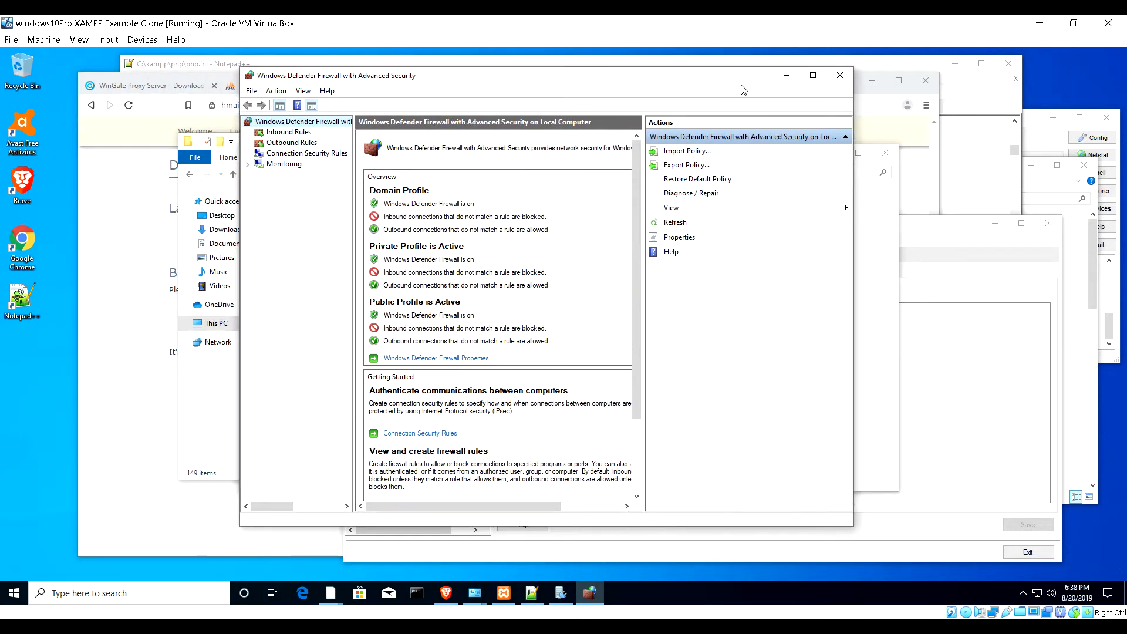
pyautogui.click(813, 78)
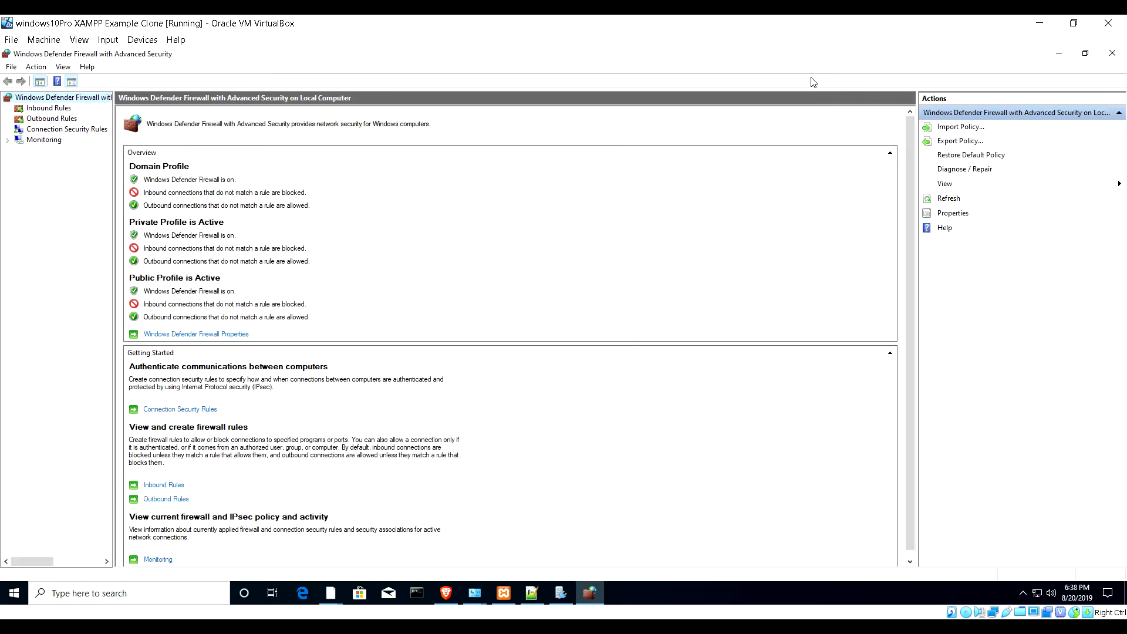
# - Show the inbound rules, sort them by local port then by name, and browse the list
pyautogui.click(49, 109)
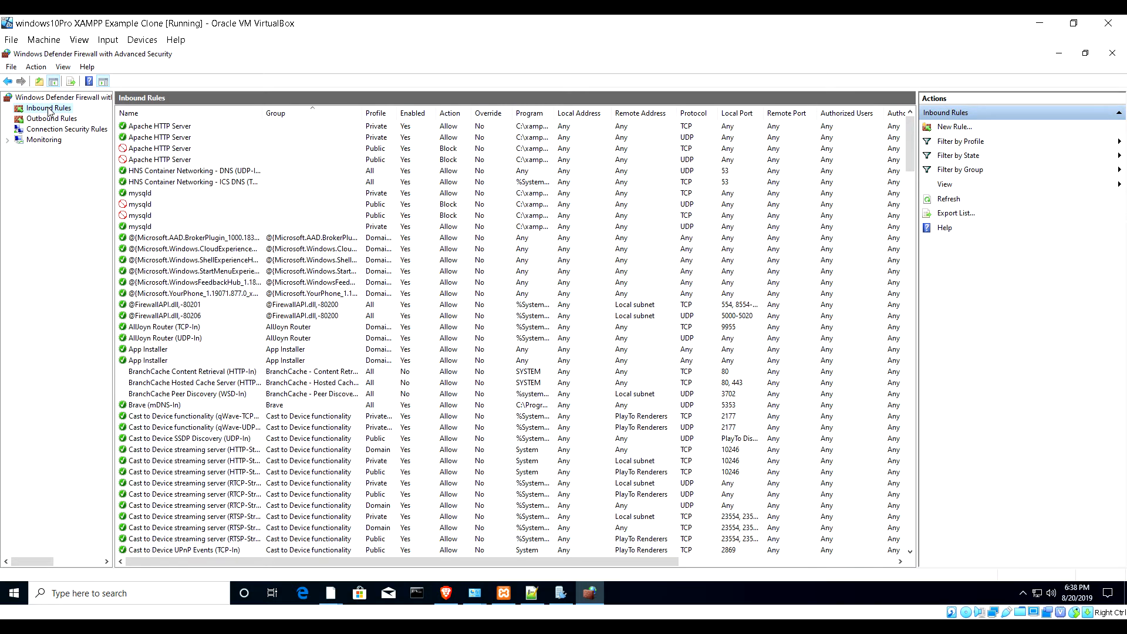
pyautogui.click(741, 113)
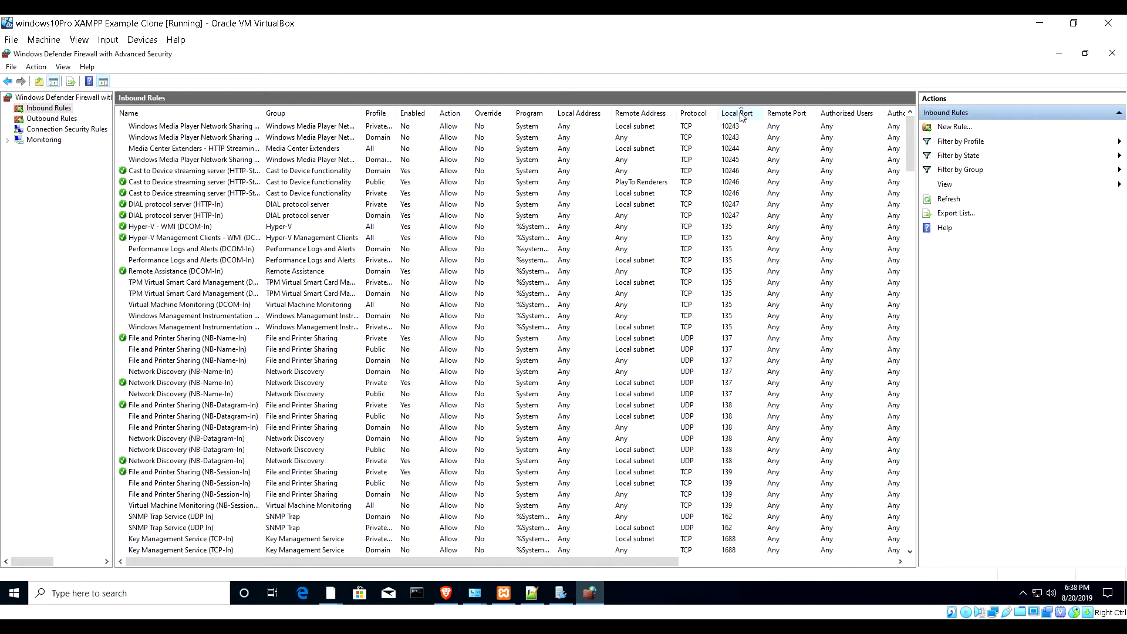
pyautogui.click(189, 116)
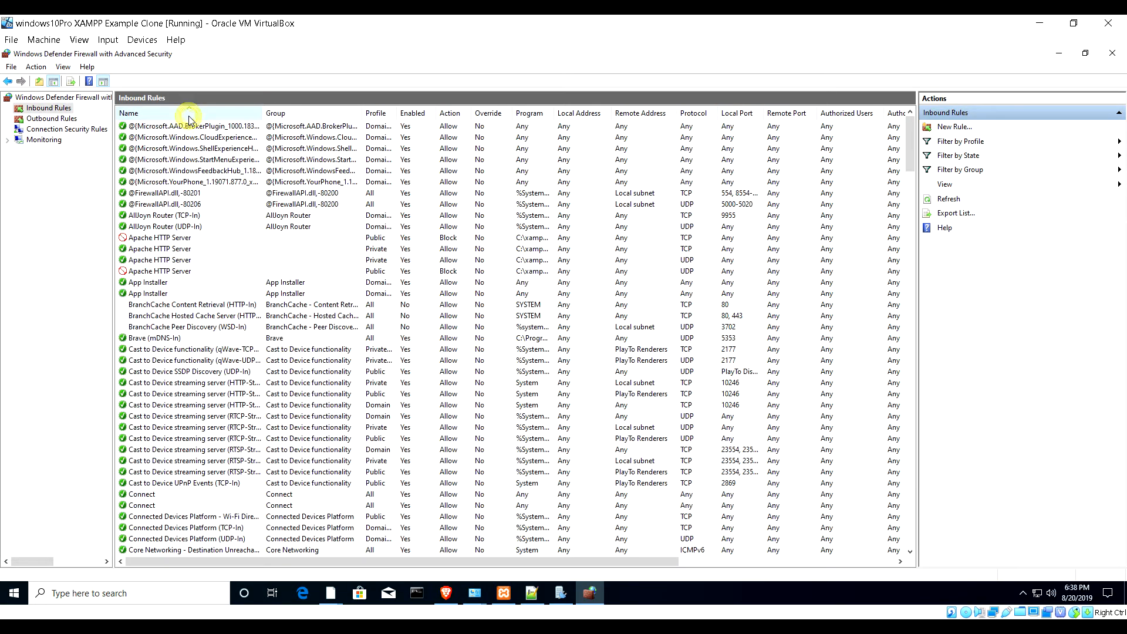
pyautogui.scroll(-15, 156, 198)
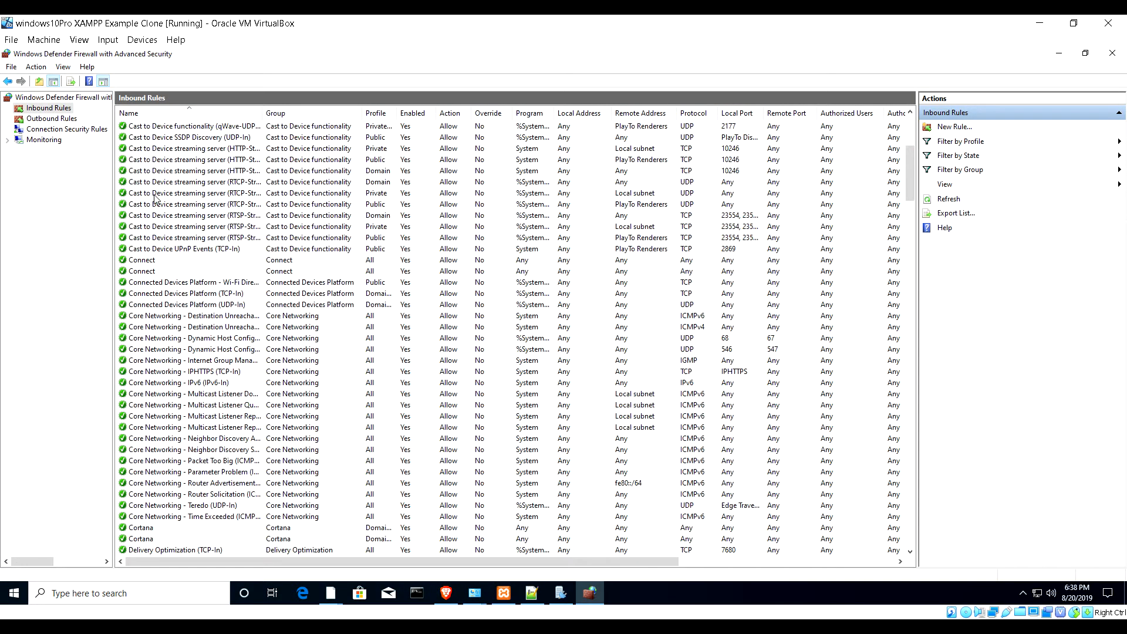
pyautogui.scroll(-13, 156, 199)
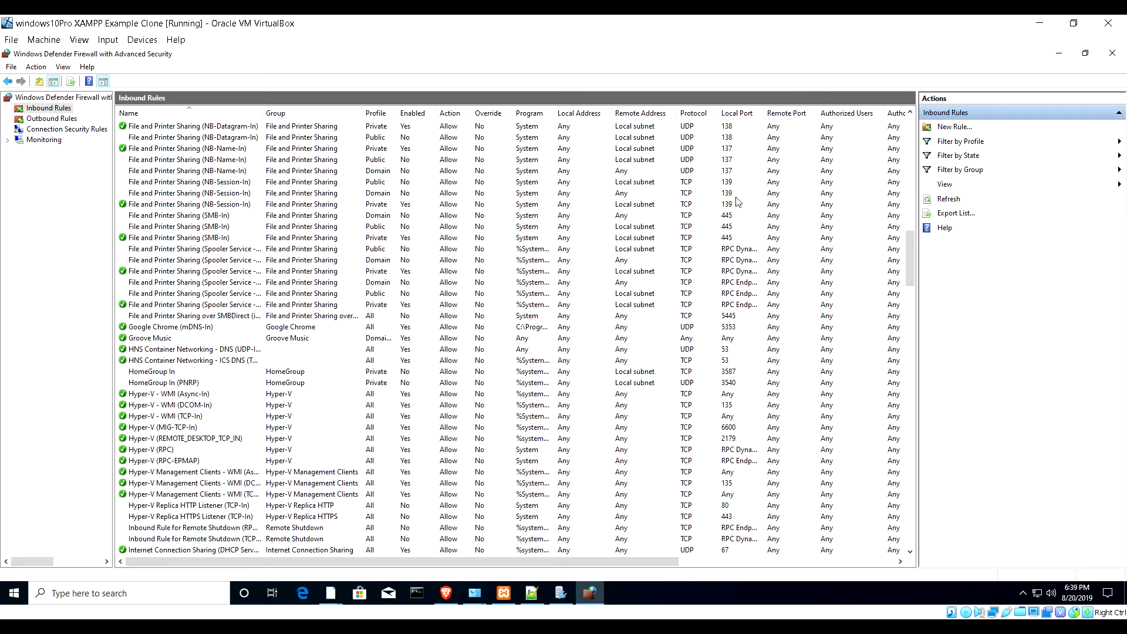
pyautogui.scroll(4, 737, 197)
pyautogui.scroll(10, 737, 197)
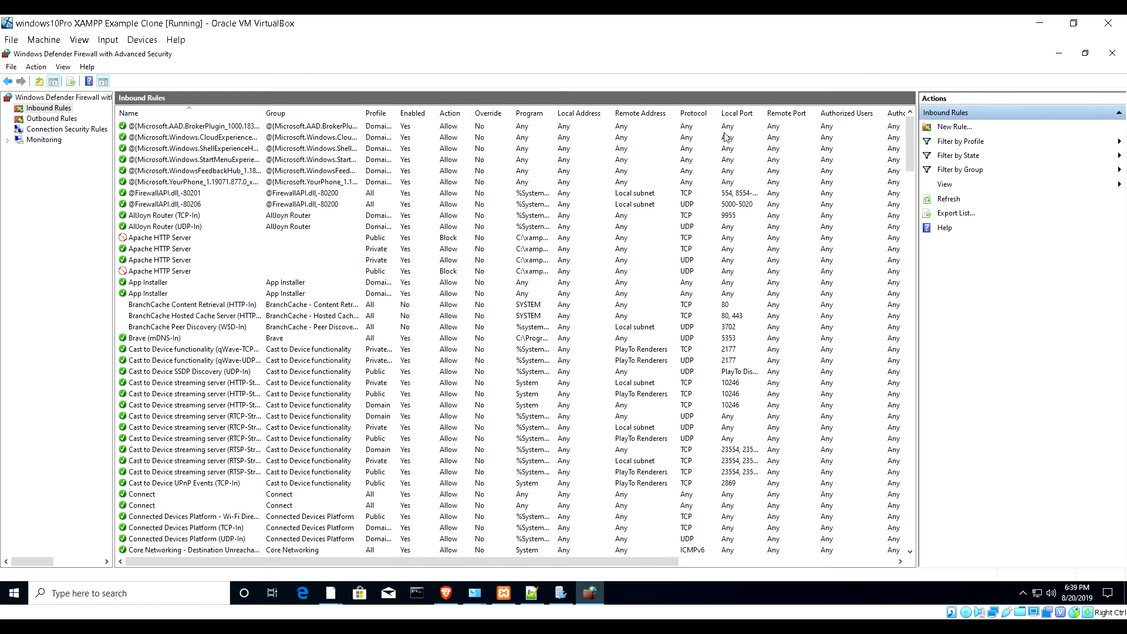
# - Re-sort inbound rules by local port, scan through them, then sort back by name
pyautogui.click(738, 114)
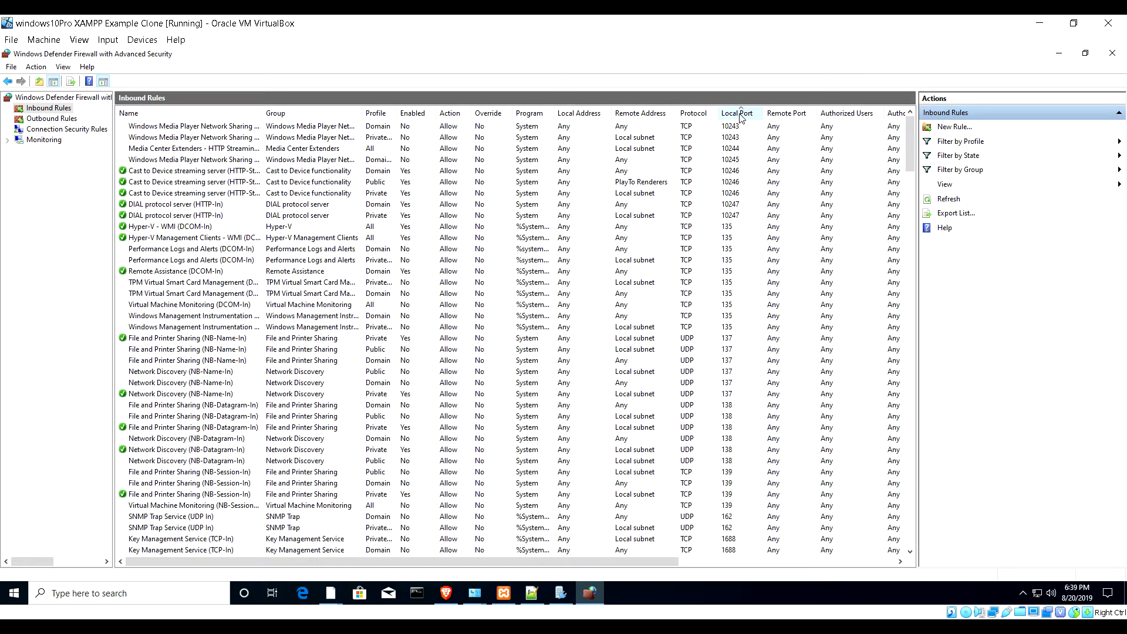
pyautogui.scroll(-6, 737, 354)
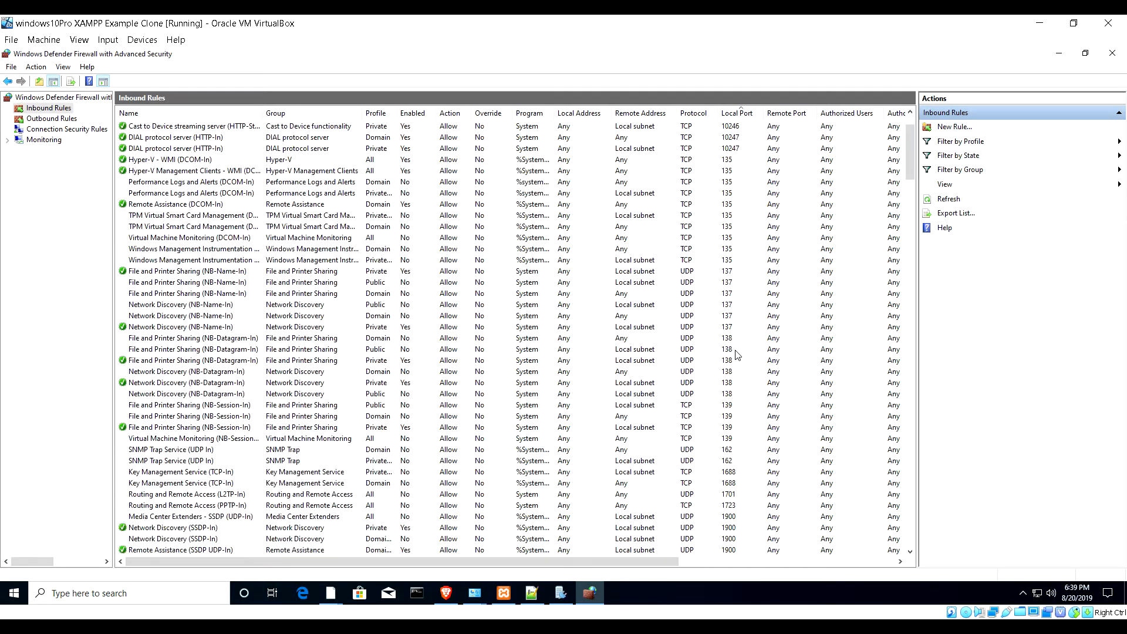
pyautogui.scroll(-20, 737, 354)
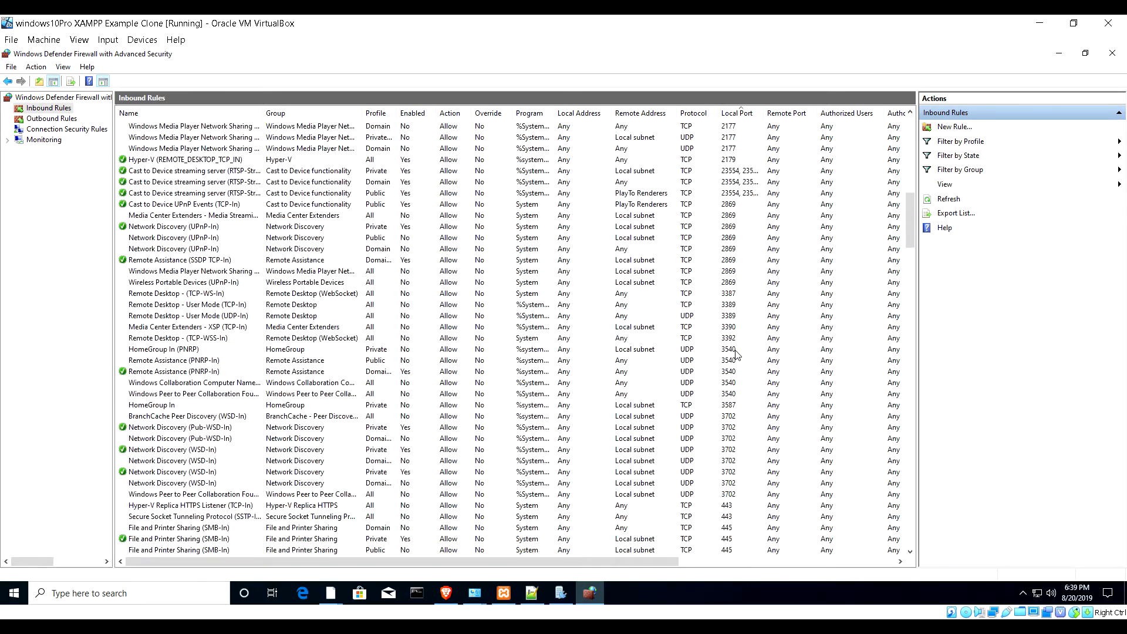
pyautogui.scroll(-20, 738, 354)
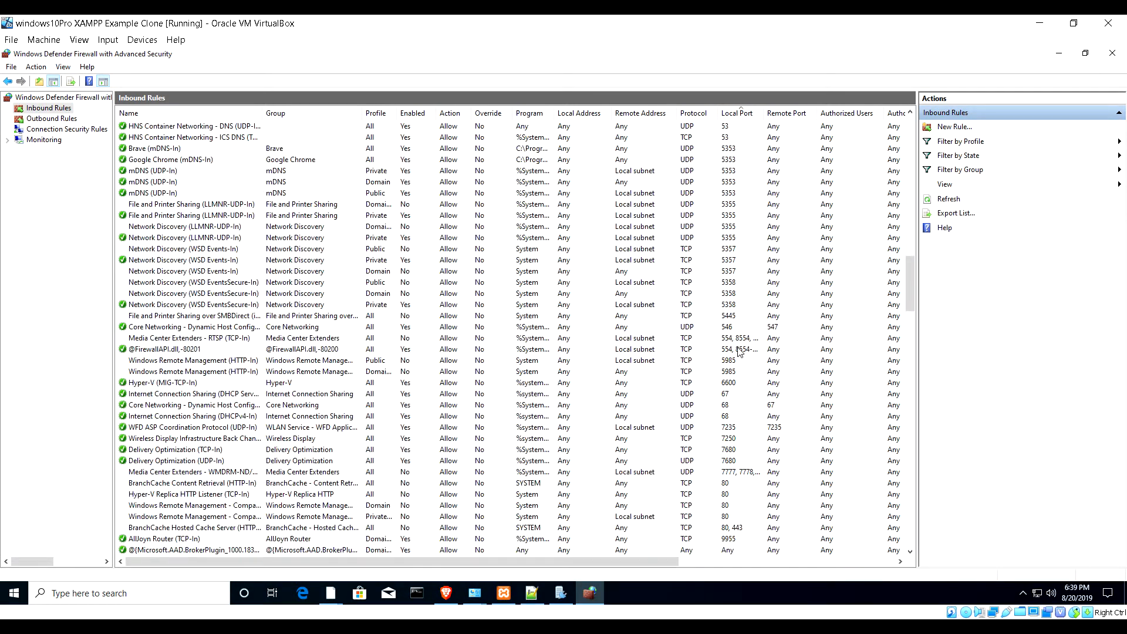
pyautogui.scroll(-5, 738, 352)
pyautogui.scroll(20, 738, 351)
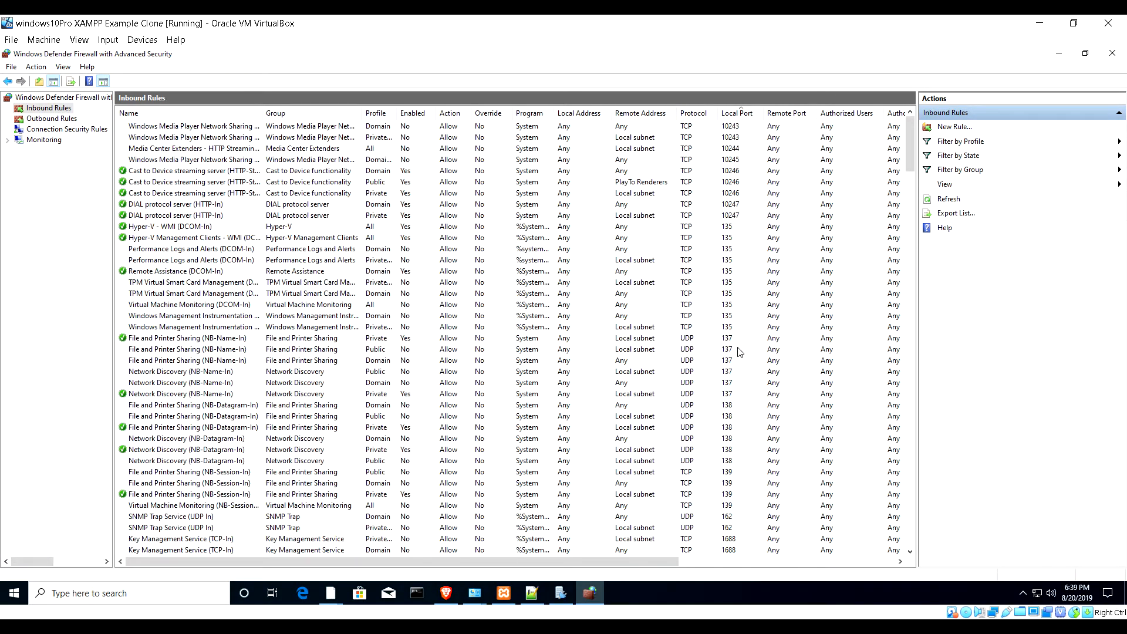
pyautogui.click(203, 109)
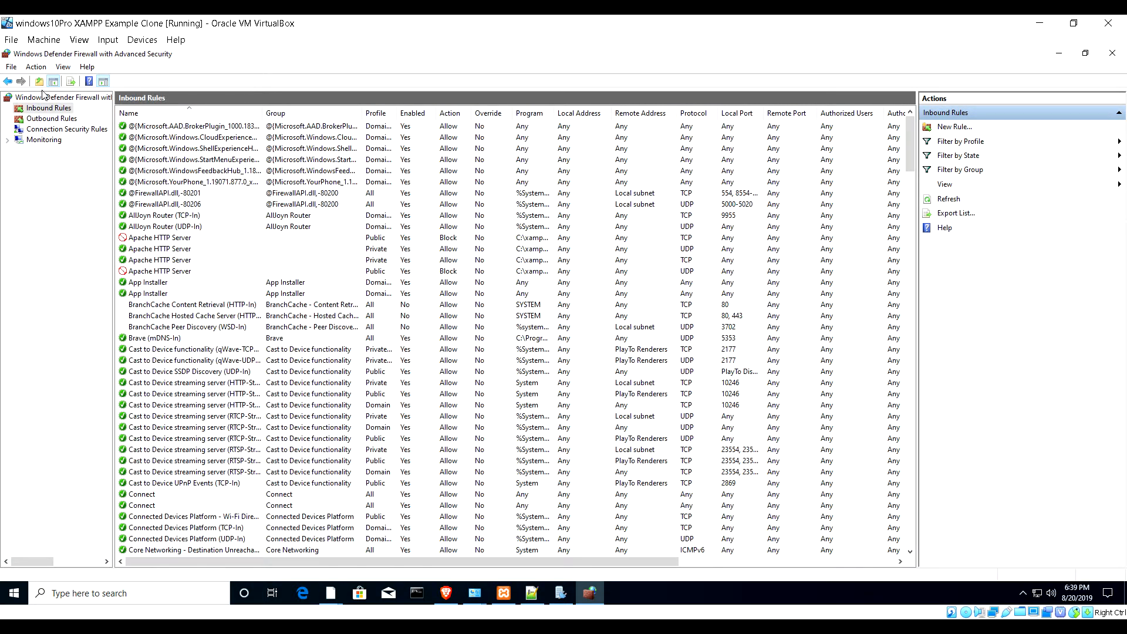
# - Start a new inbound rule of type Port from the Inbound Rules context menu
pyautogui.rightClick(42, 112)
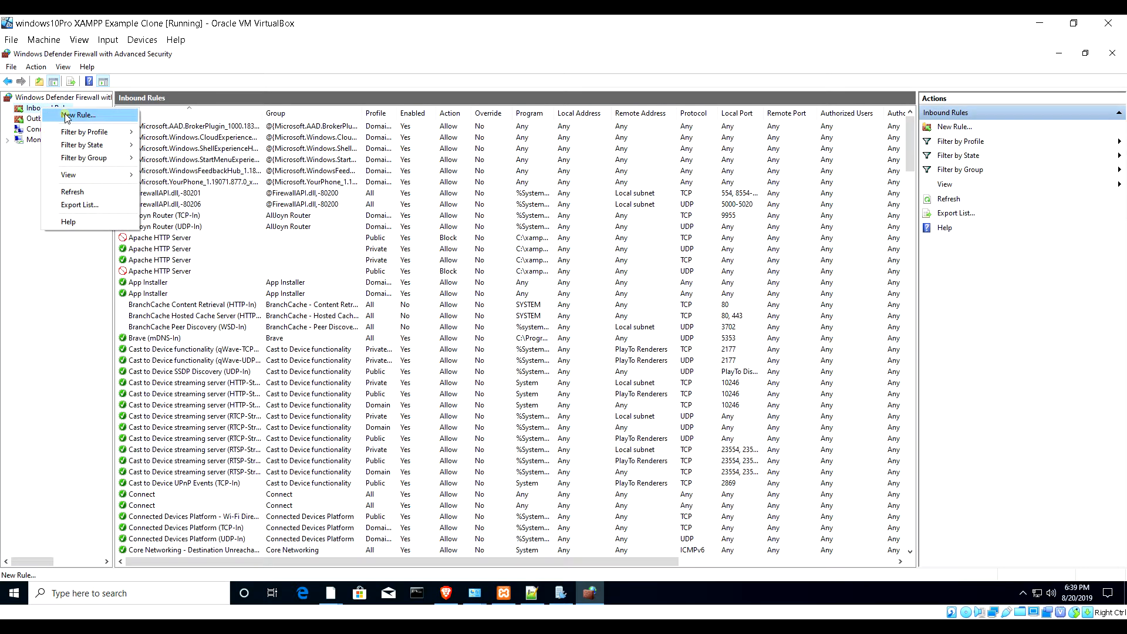
pyautogui.click(61, 111)
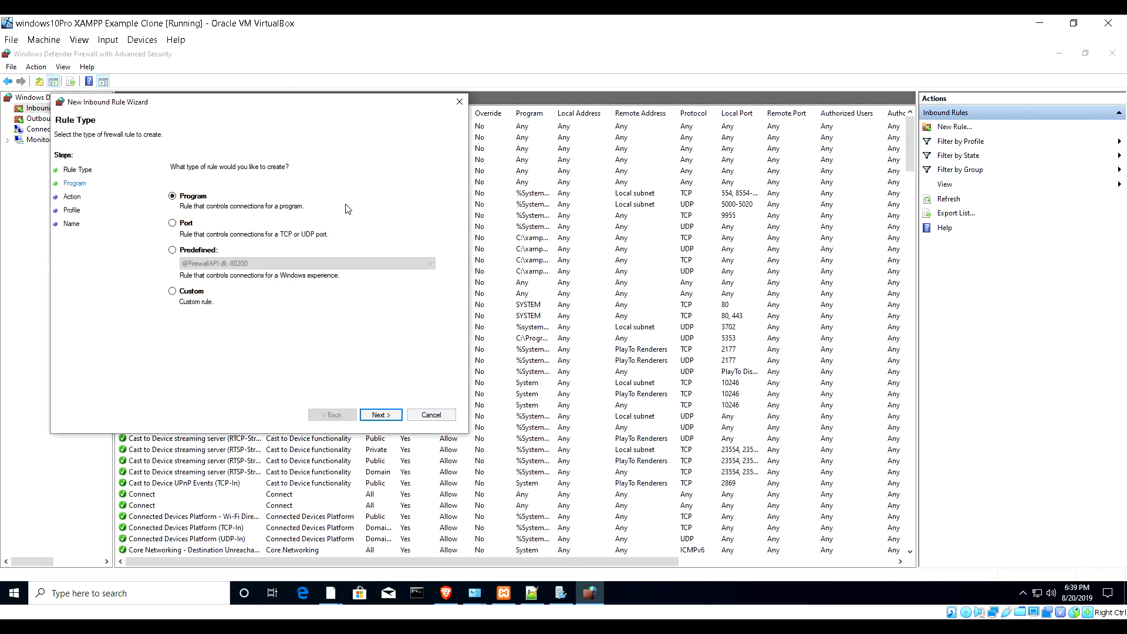
pyautogui.moveTo(230, 107); pyautogui.dragTo(555, 112)
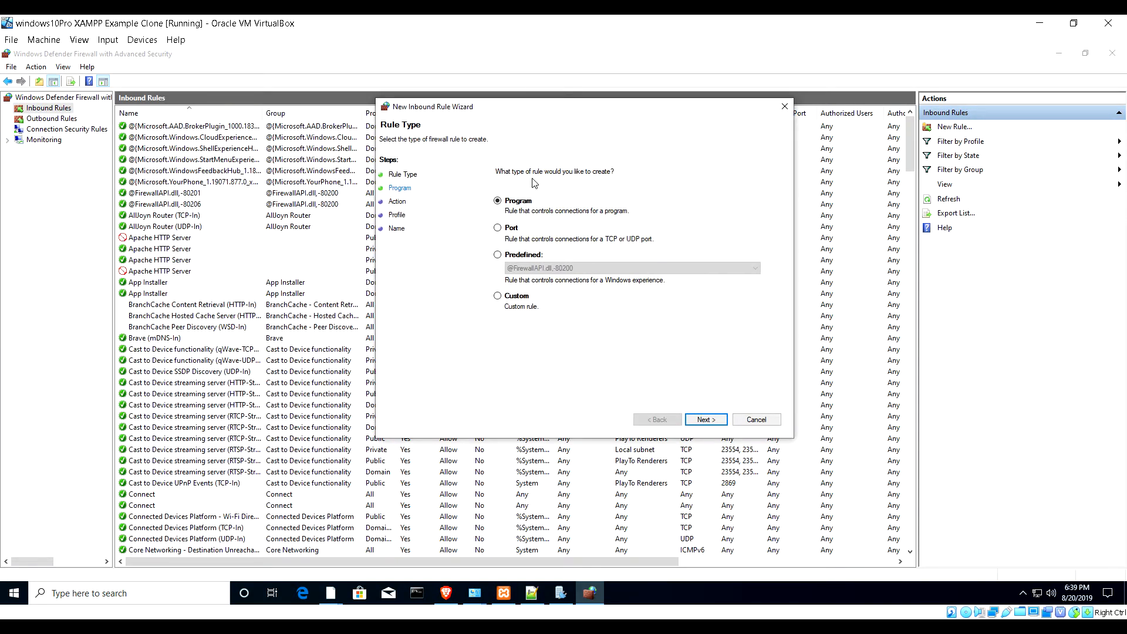
pyautogui.click(509, 227)
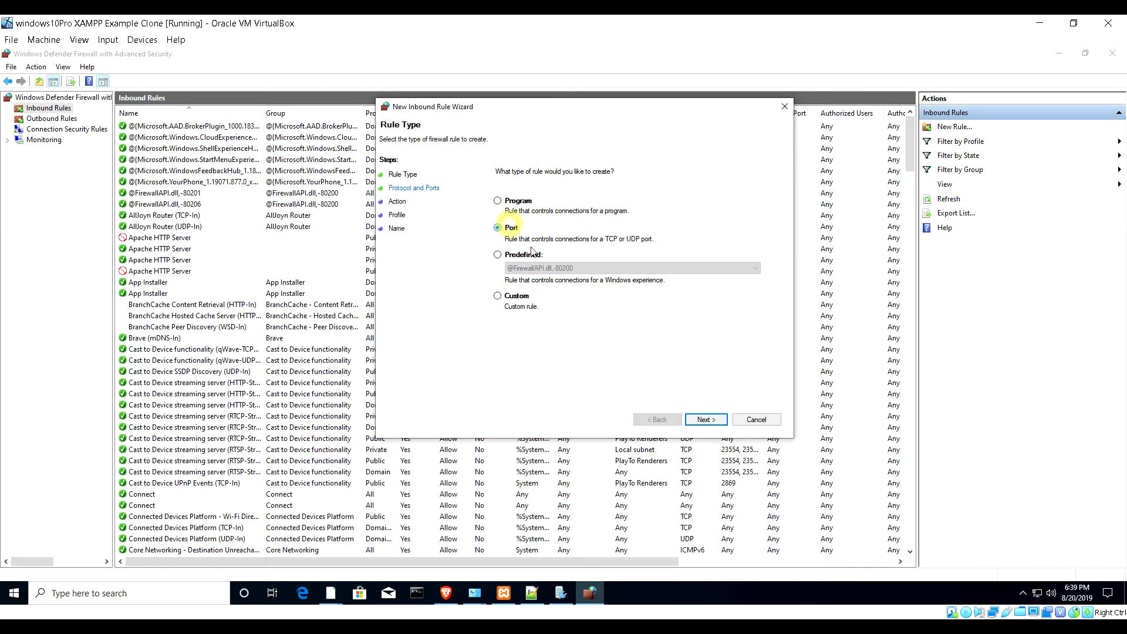
pyautogui.click(705, 419)
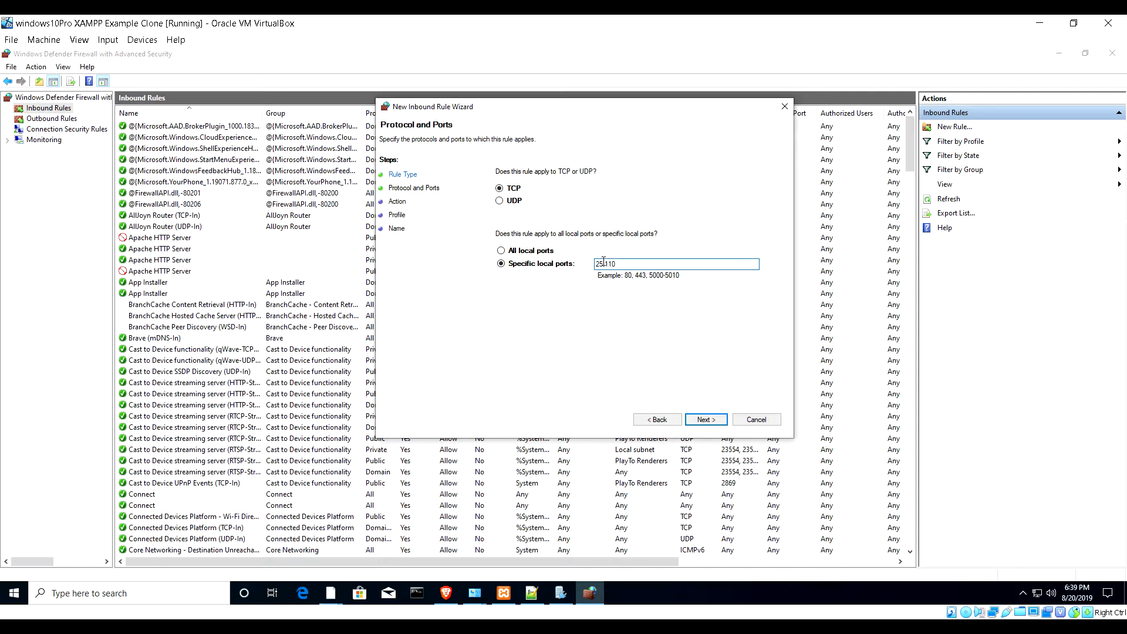
# - Allow TCP ports 25,110 on all profiles, naming the rule 'hMailServer' with description 'Email'
pyautogui.click(716, 424)
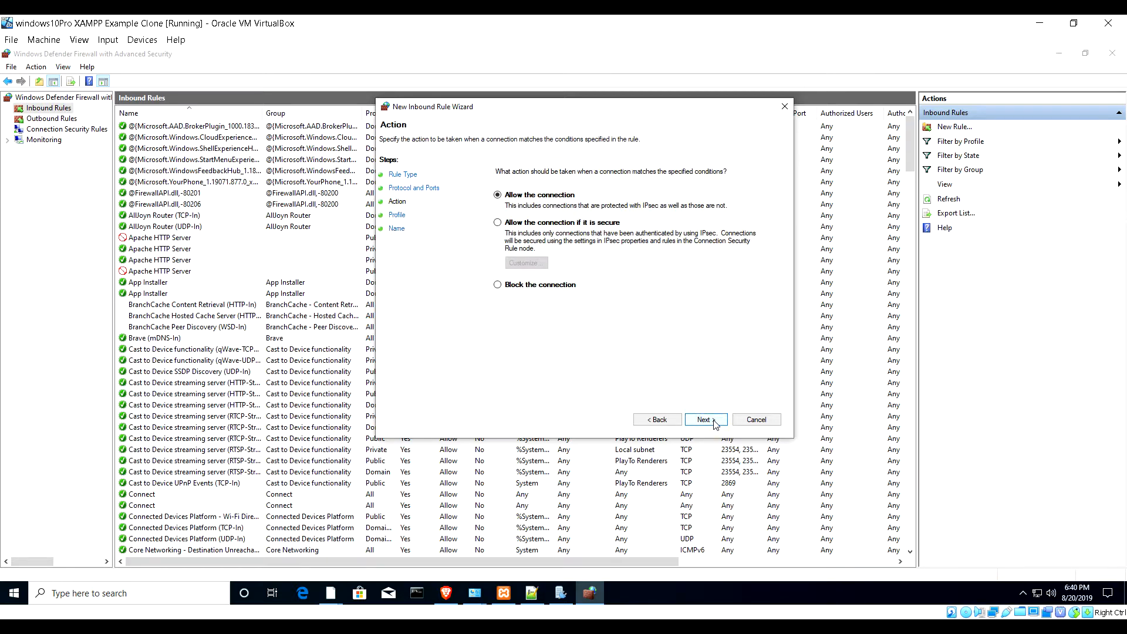
pyautogui.click(716, 424)
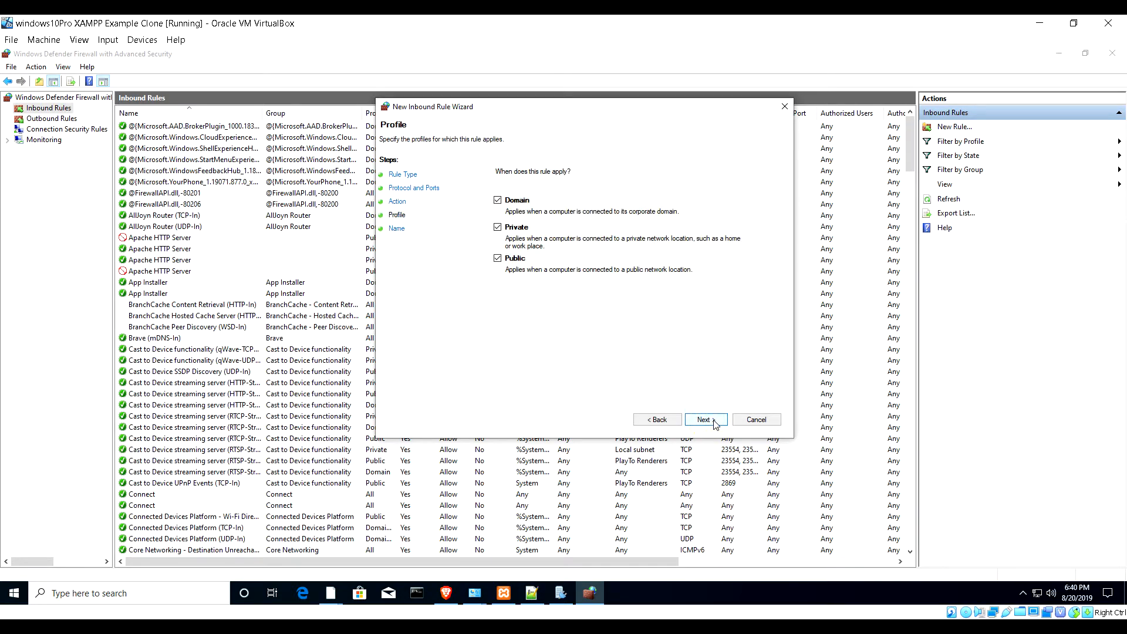
pyautogui.click(715, 424)
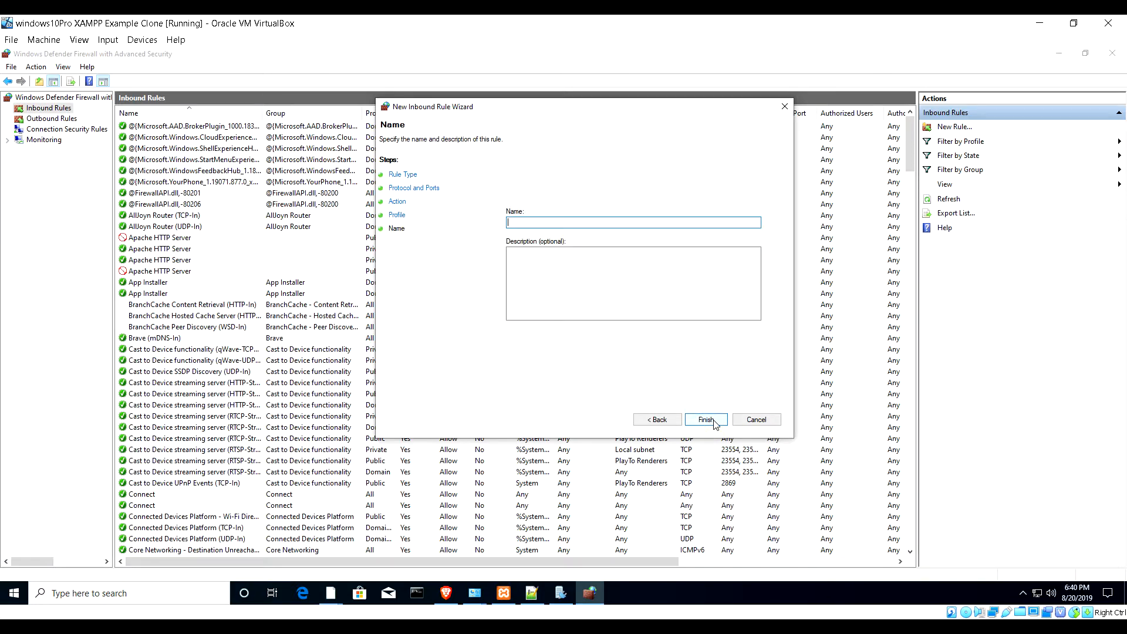
pyautogui.write('hMailServer')
pyautogui.click(590, 279)
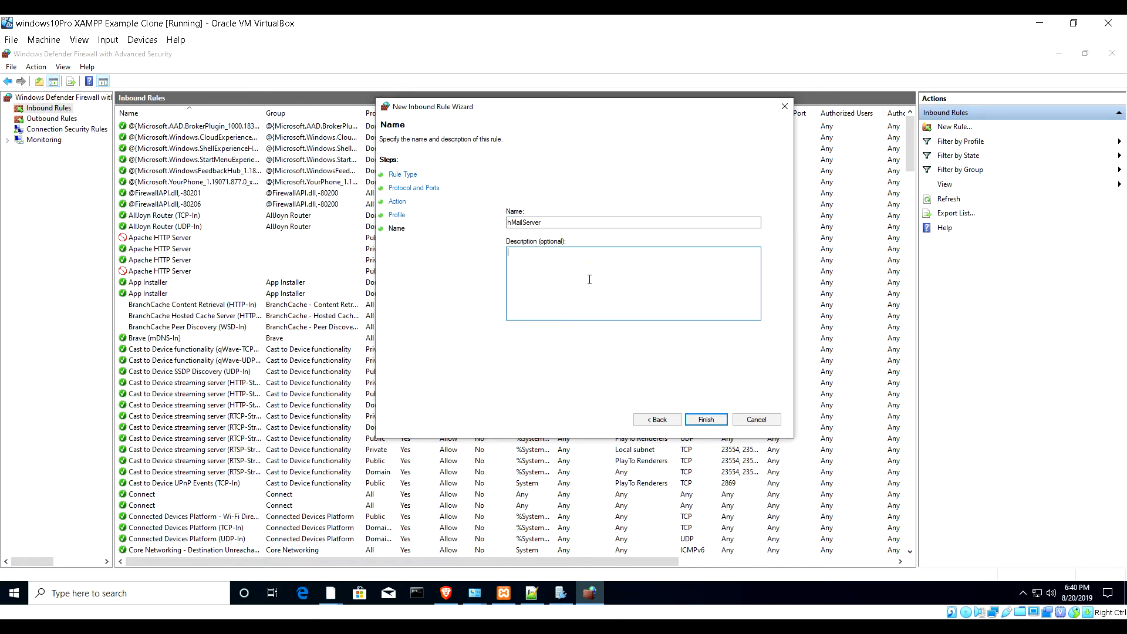
pyautogui.write('Email')
pyautogui.click(703, 425)
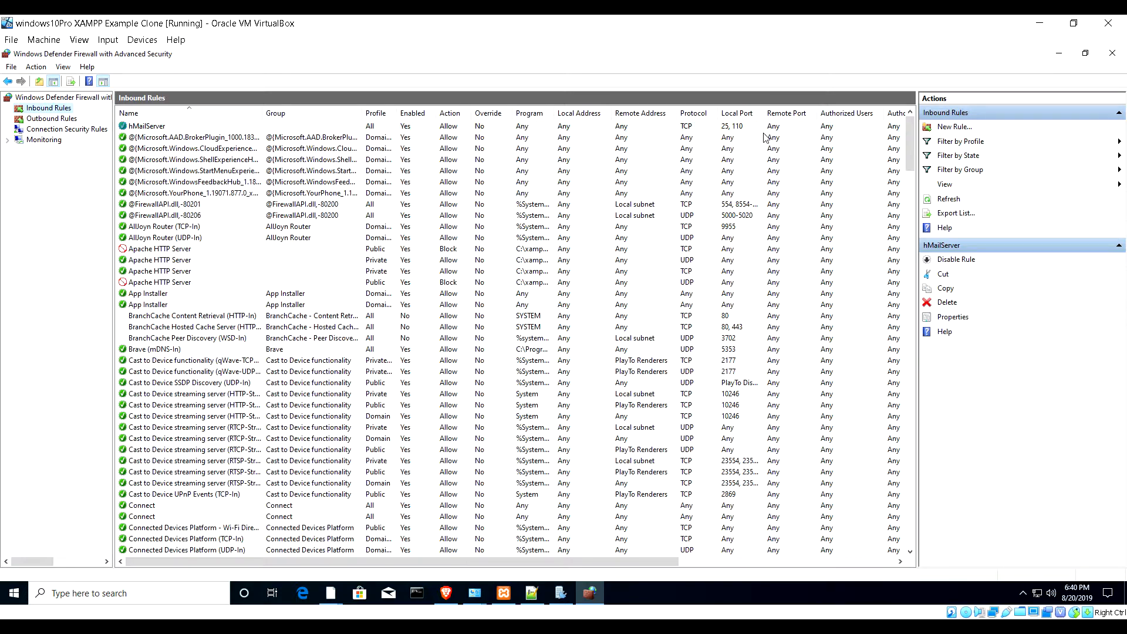
# - Minimize both firewall windows, then move hMailServer Administrator up and make it taller
pyautogui.click(1060, 57)
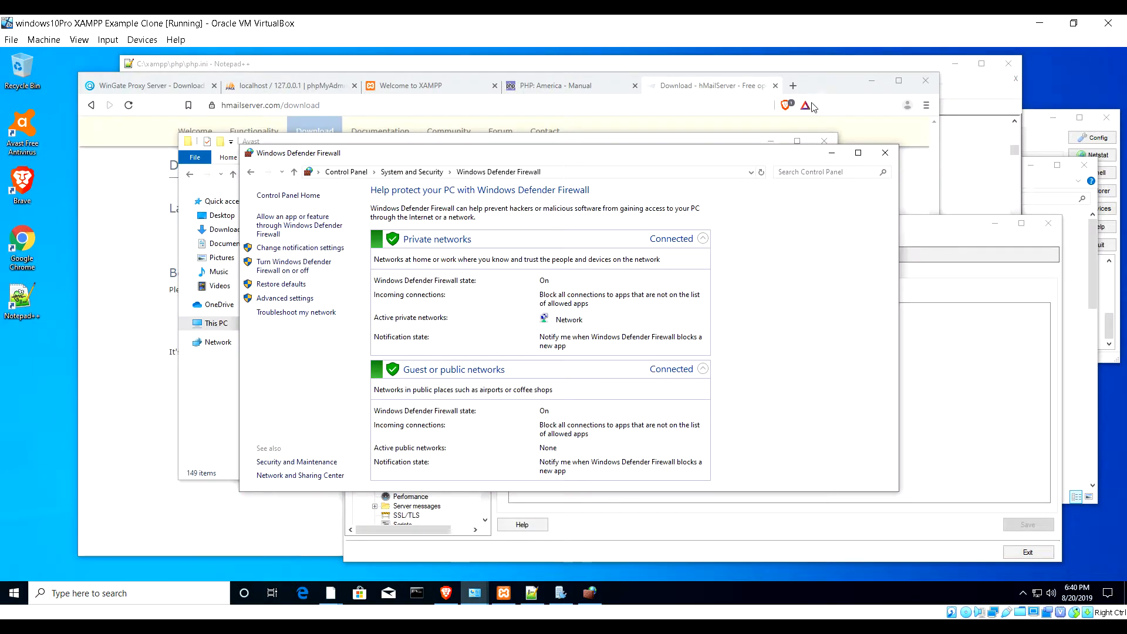
pyautogui.click(832, 152)
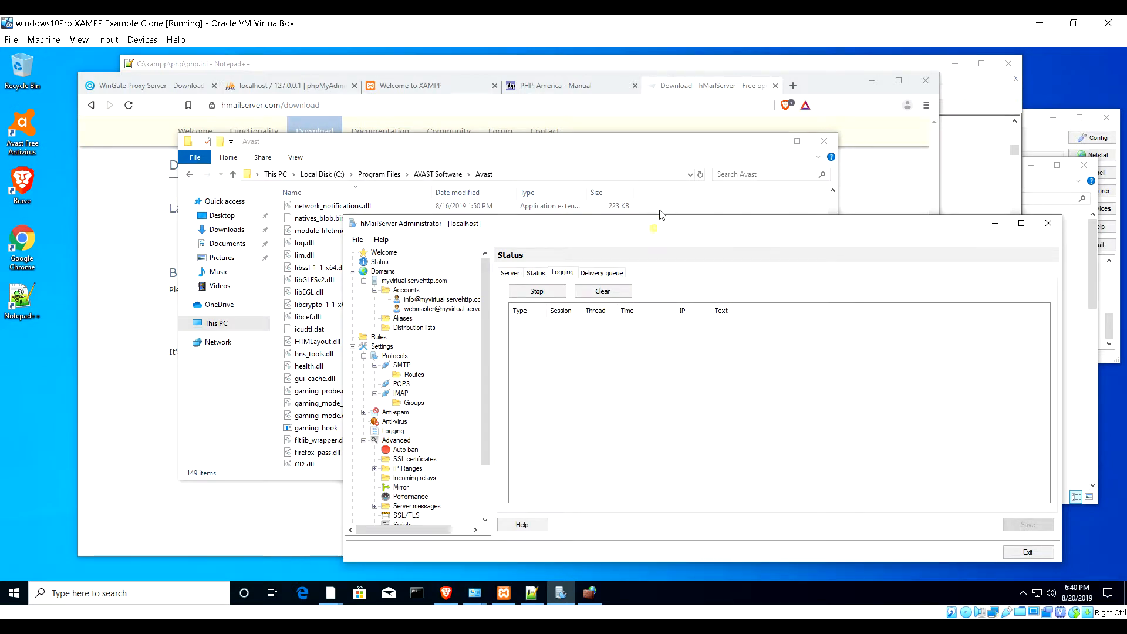
pyautogui.moveTo(656, 232); pyautogui.dragTo(657, 110)
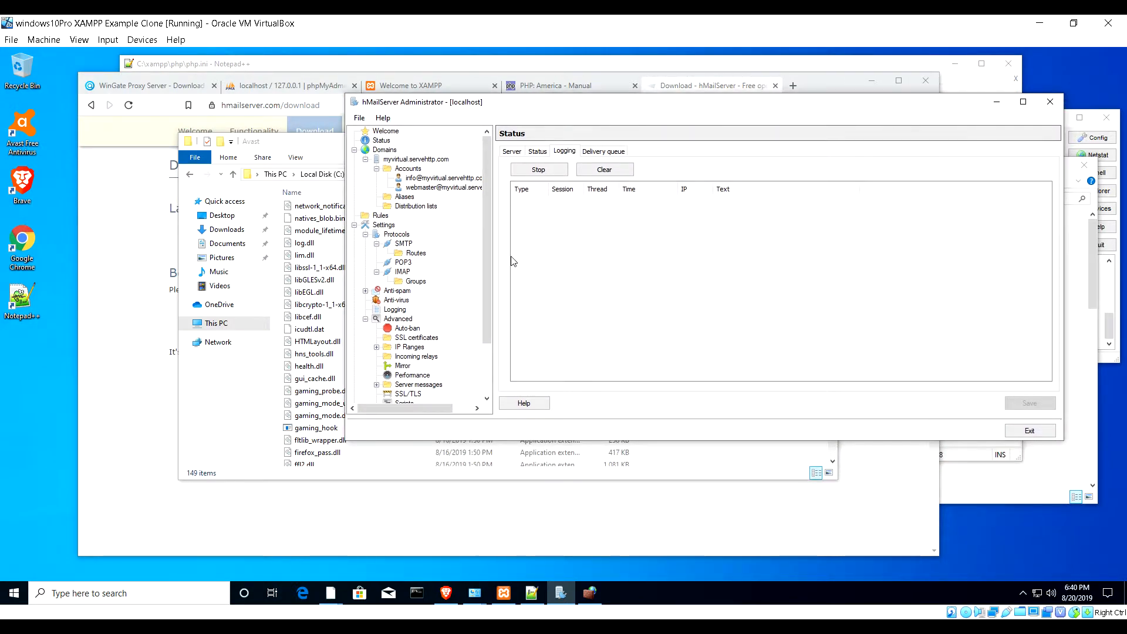
pyautogui.moveTo(488, 227); pyautogui.dragTo(495, 314)
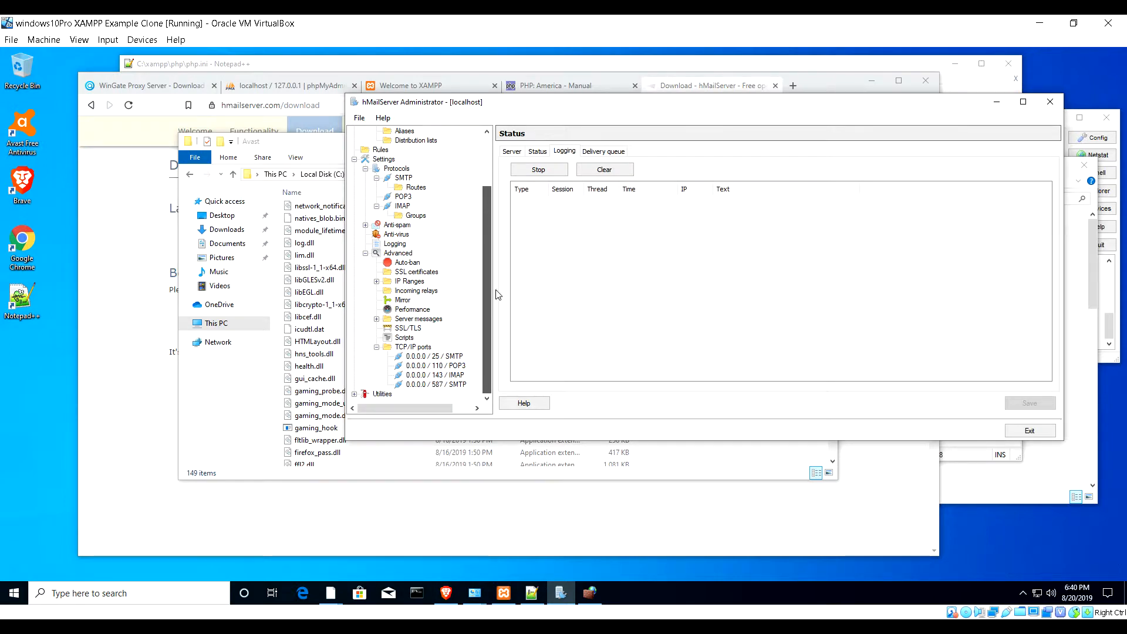
pyautogui.moveTo(495, 301); pyautogui.dragTo(504, 216)
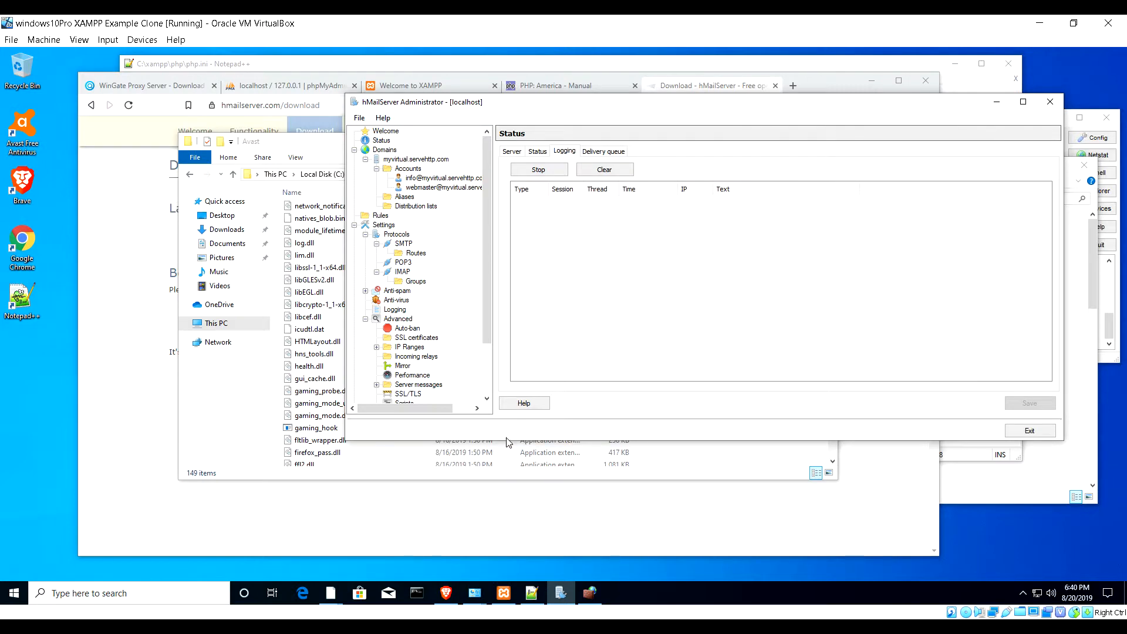
pyautogui.moveTo(503, 441); pyautogui.dragTo(500, 509)
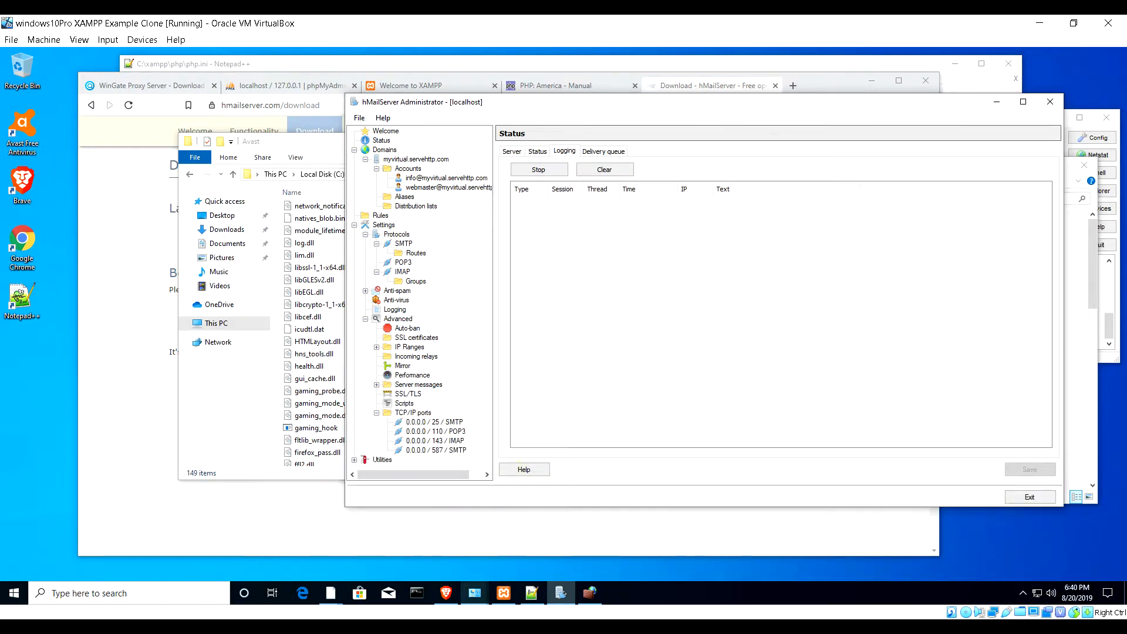
pyautogui.moveTo(504, 595)
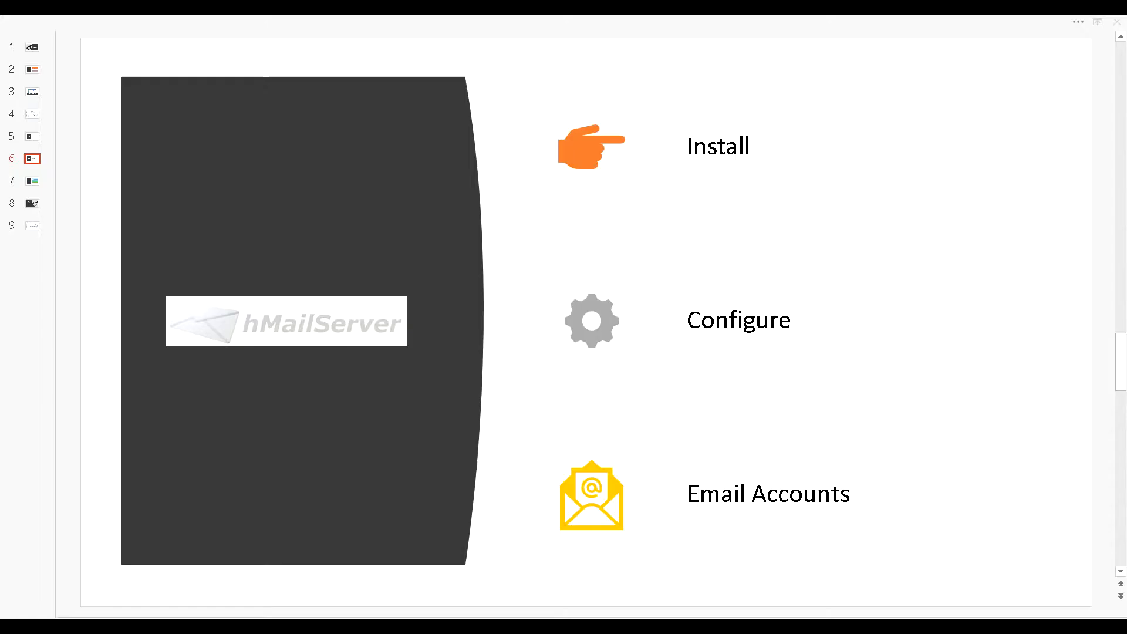